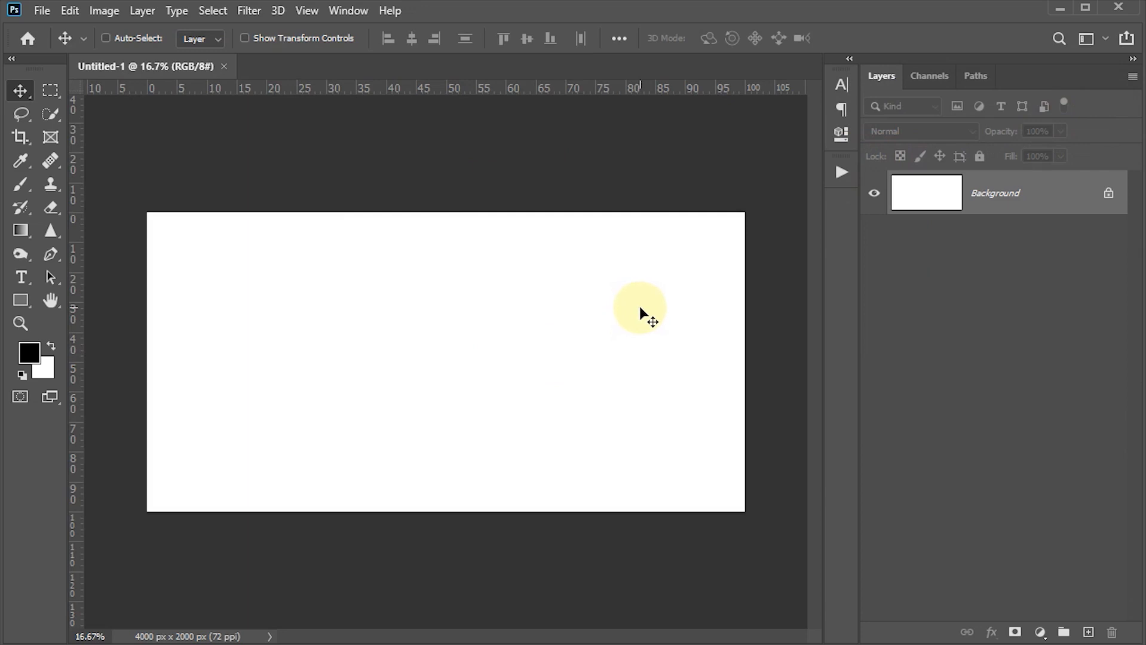
Unlock the white background layer and add a new black-filled layer beneath it
key("ctrl")
scroll(639, 306, "up", 1)
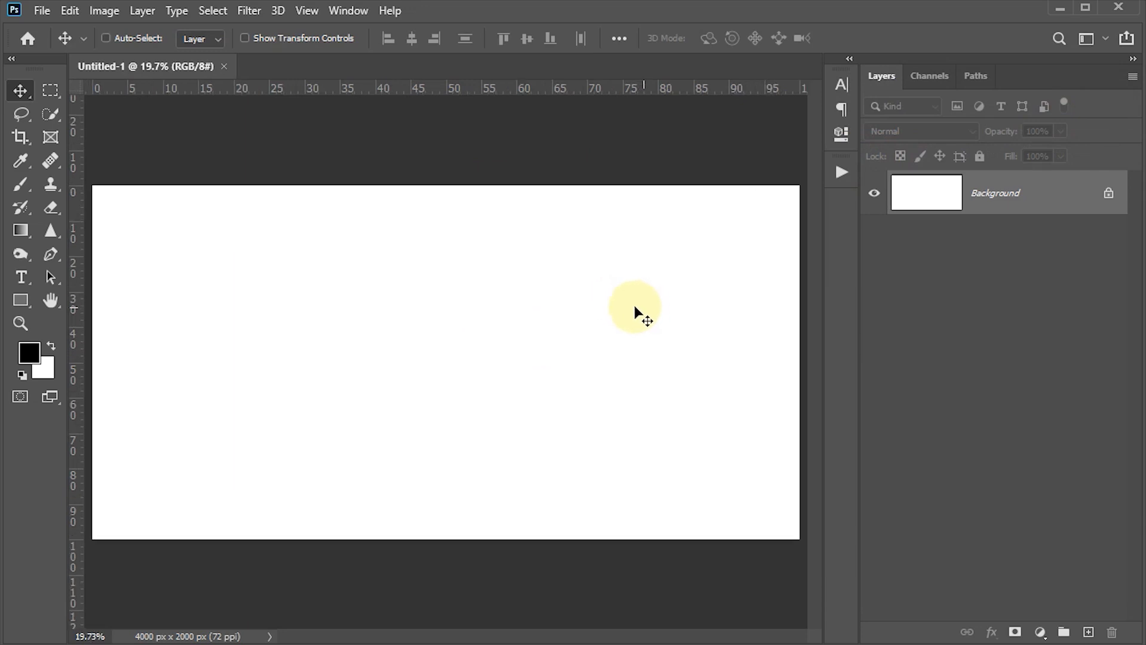
left_click(1104, 206)
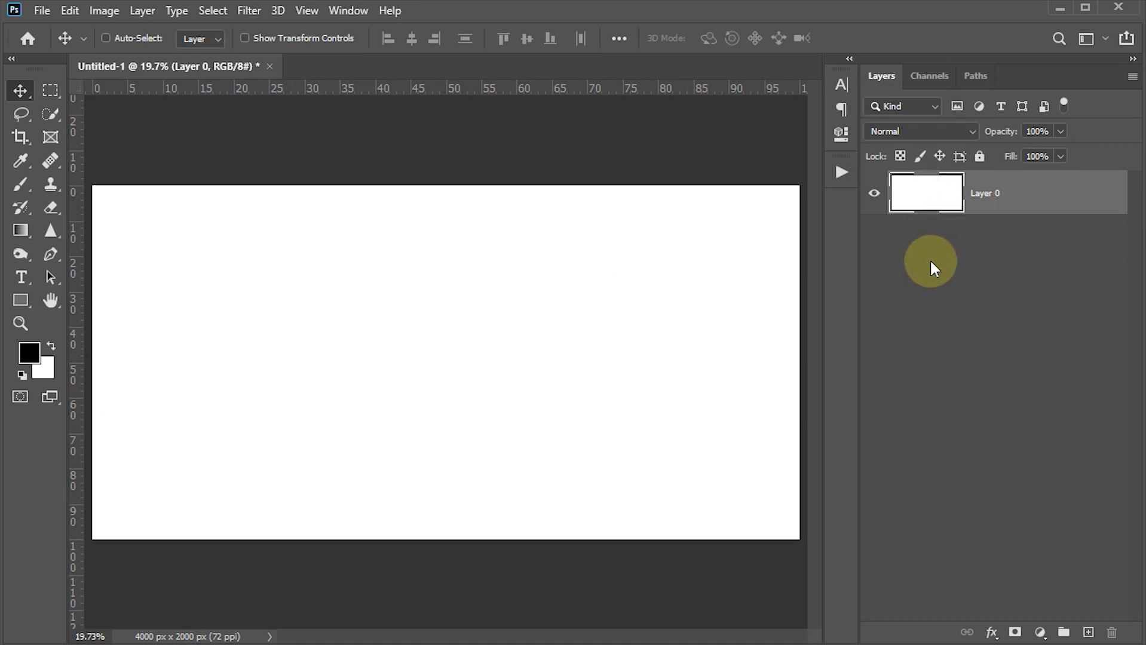
key("ctrl")
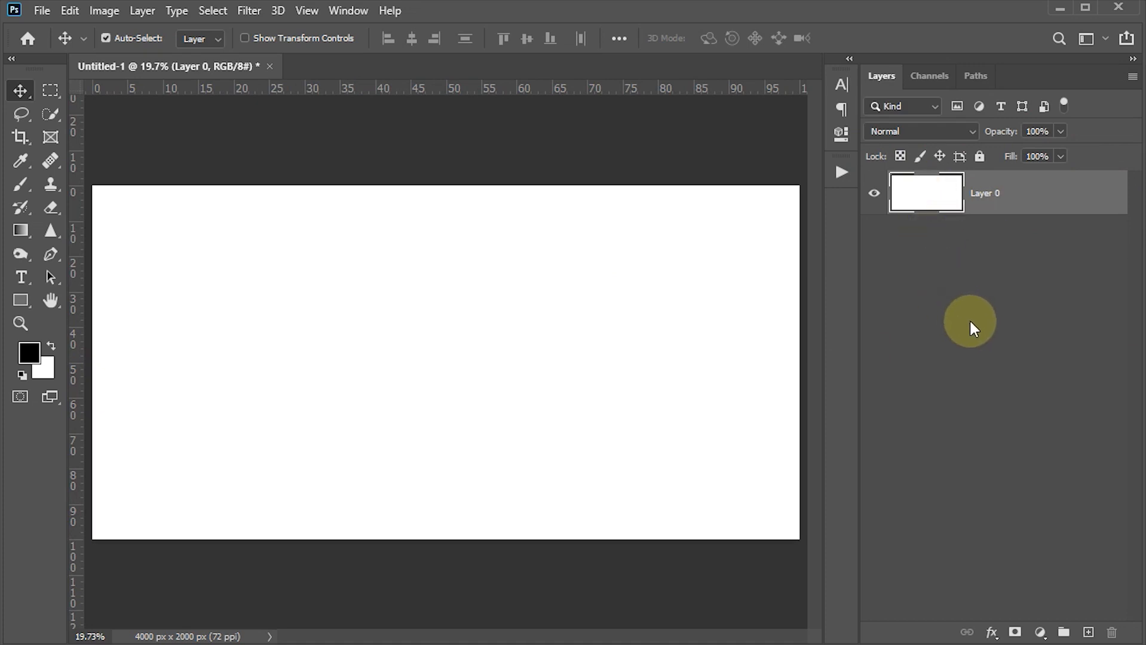
left_click(1089, 634, "ctrl")
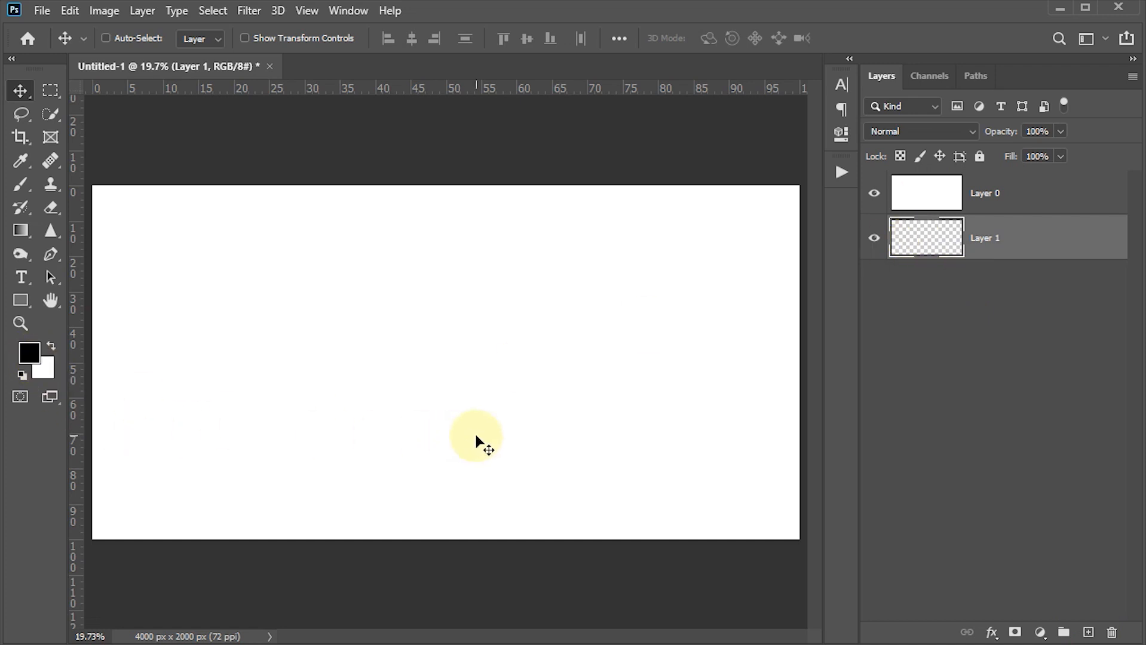
key("alt+BackSpace")
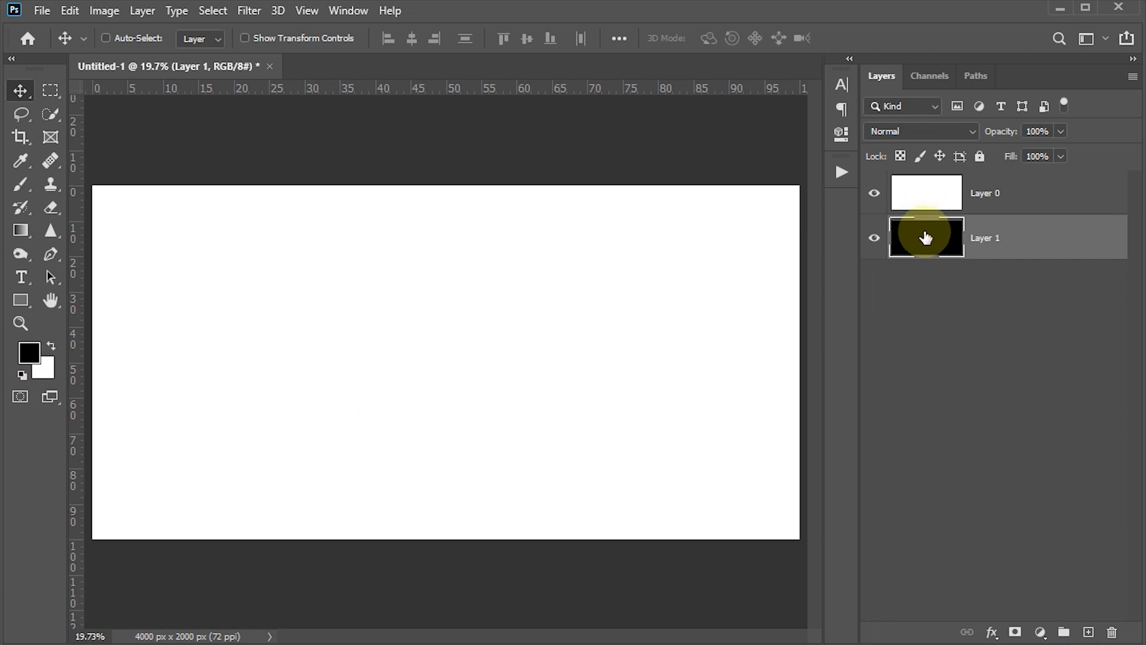
Put the white Layer 0 into its own group above the black layer
left_click(932, 192)
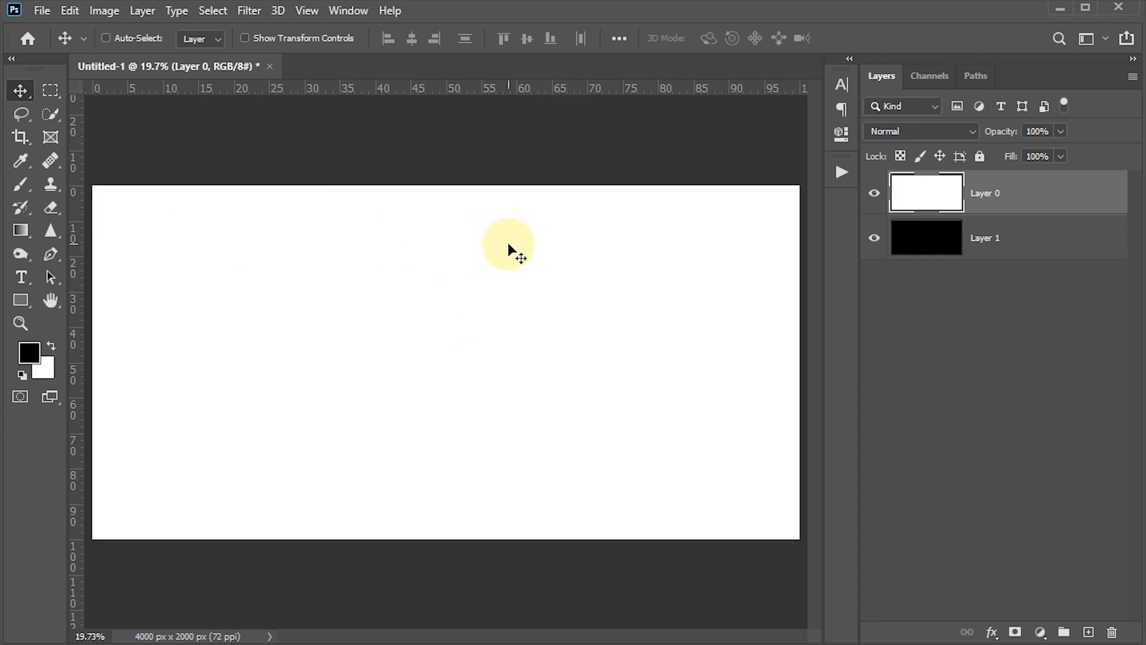
key("ctrl+g")
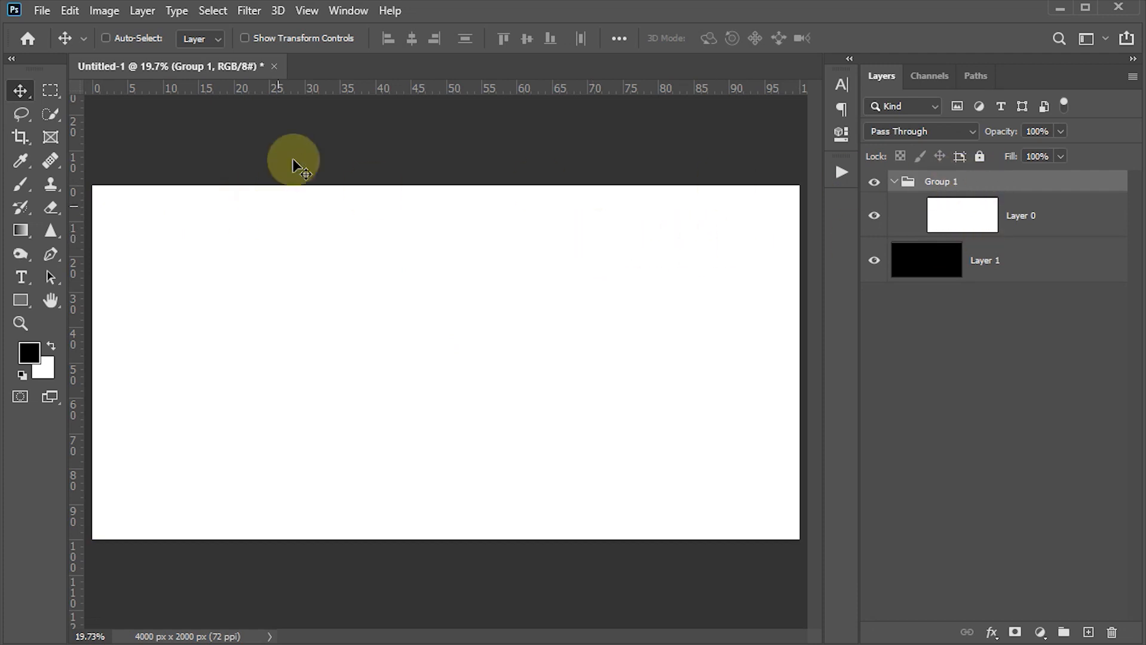
Start a new guide layout with columns turned off and the number of rows set to 1
left_click(310, 12)
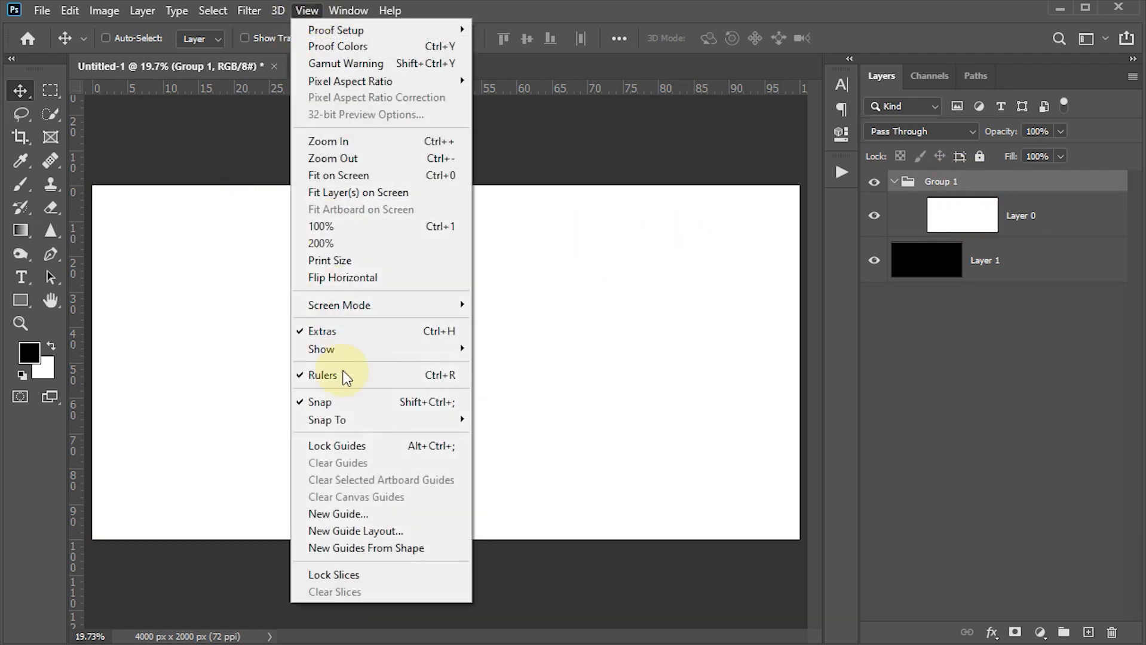
left_click(360, 532)
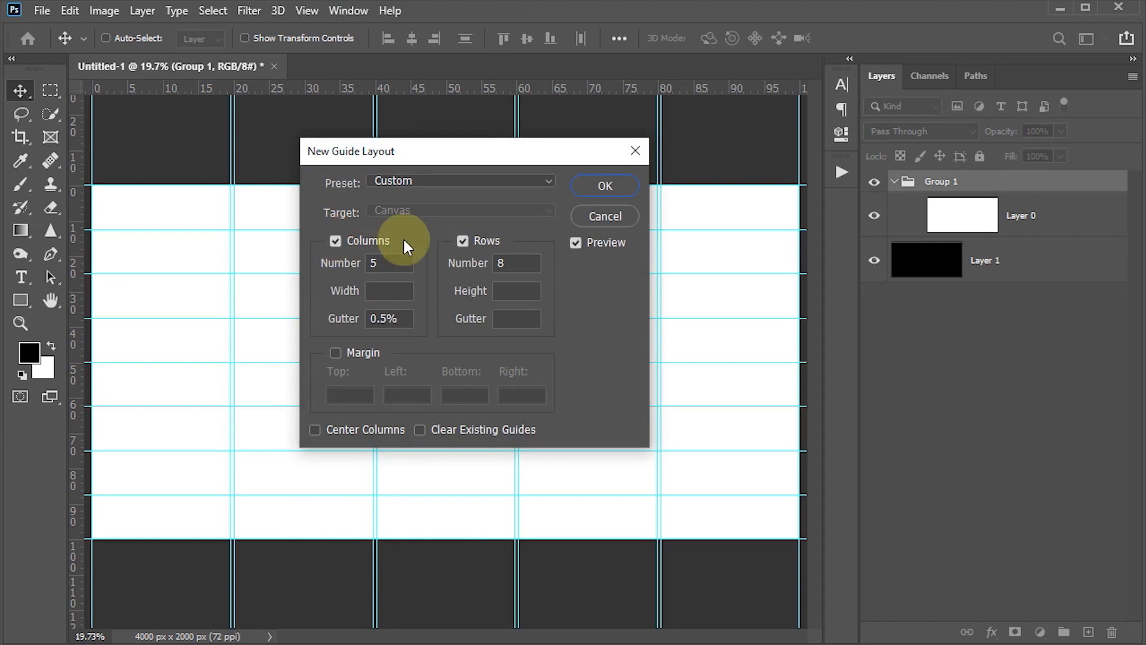
left_click(334, 241)
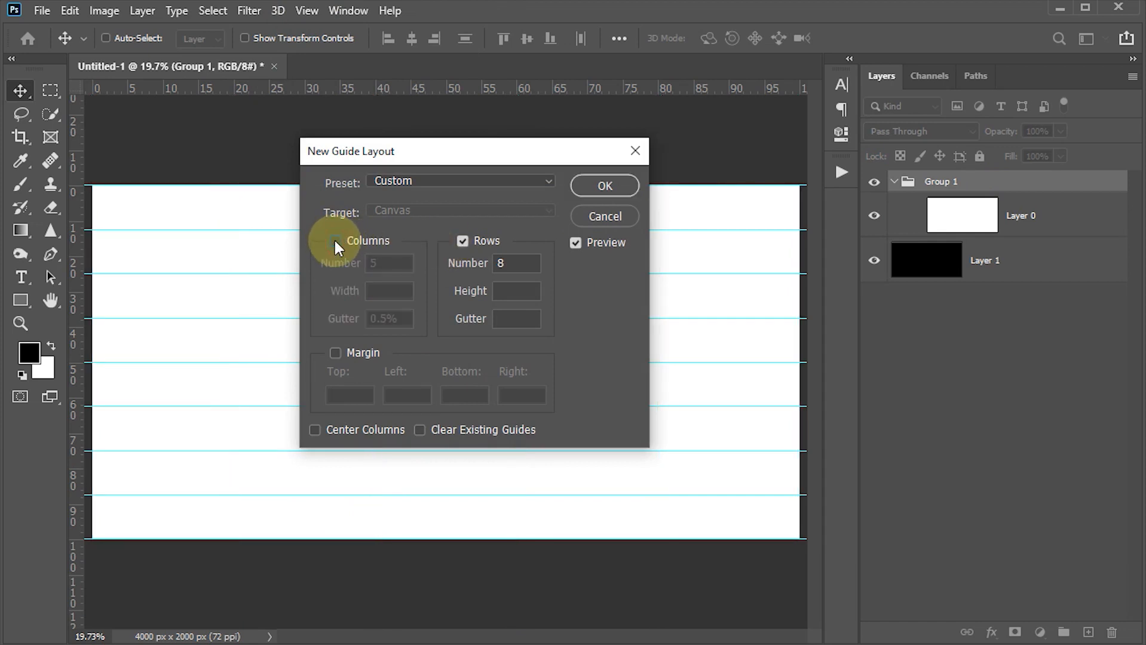
double_click(515, 265)
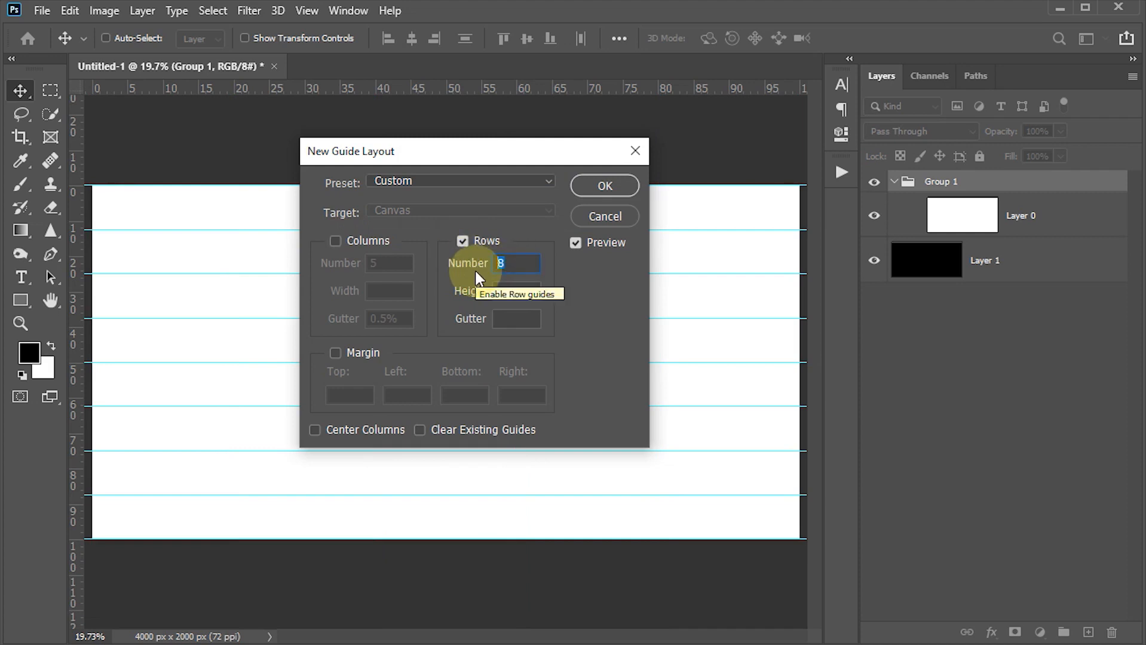
type("1")
left_click(503, 258)
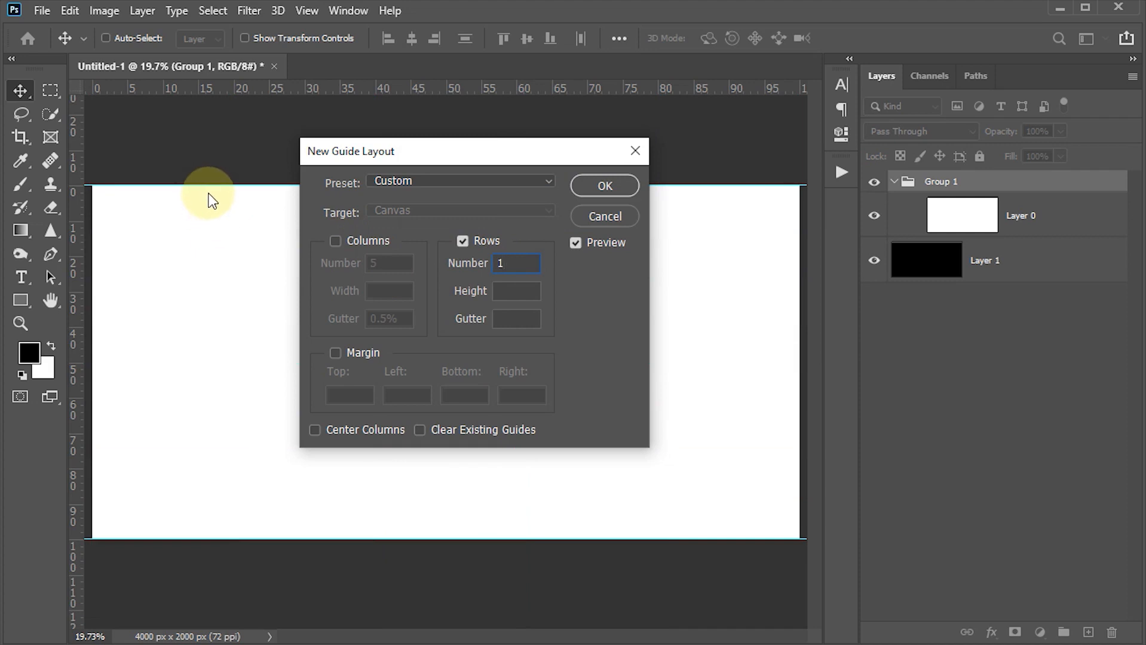
Enable guide margins of 4 in at top and bottom and 0 at left and right, and create the guides
left_click(352, 354)
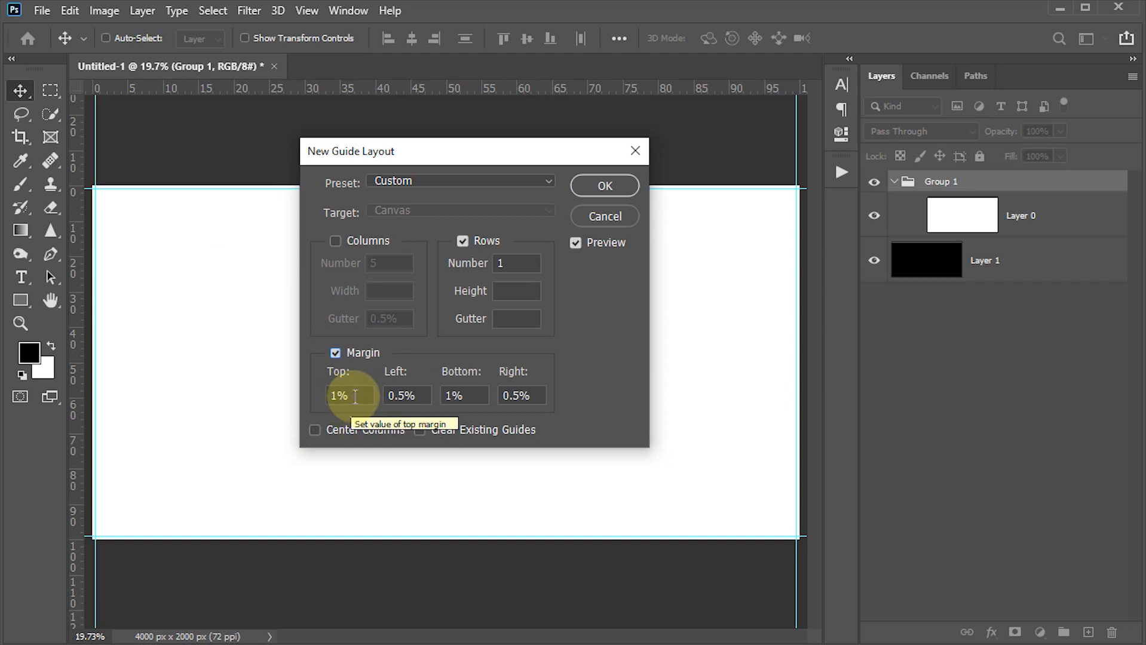
double_click(338, 397)
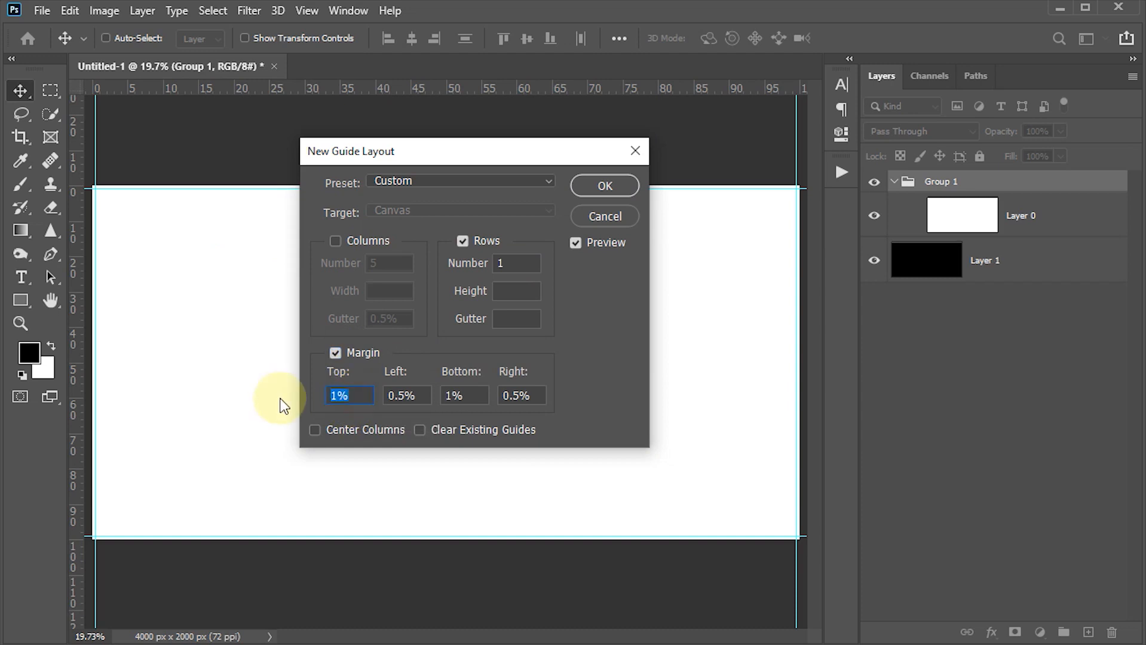
type("4in")
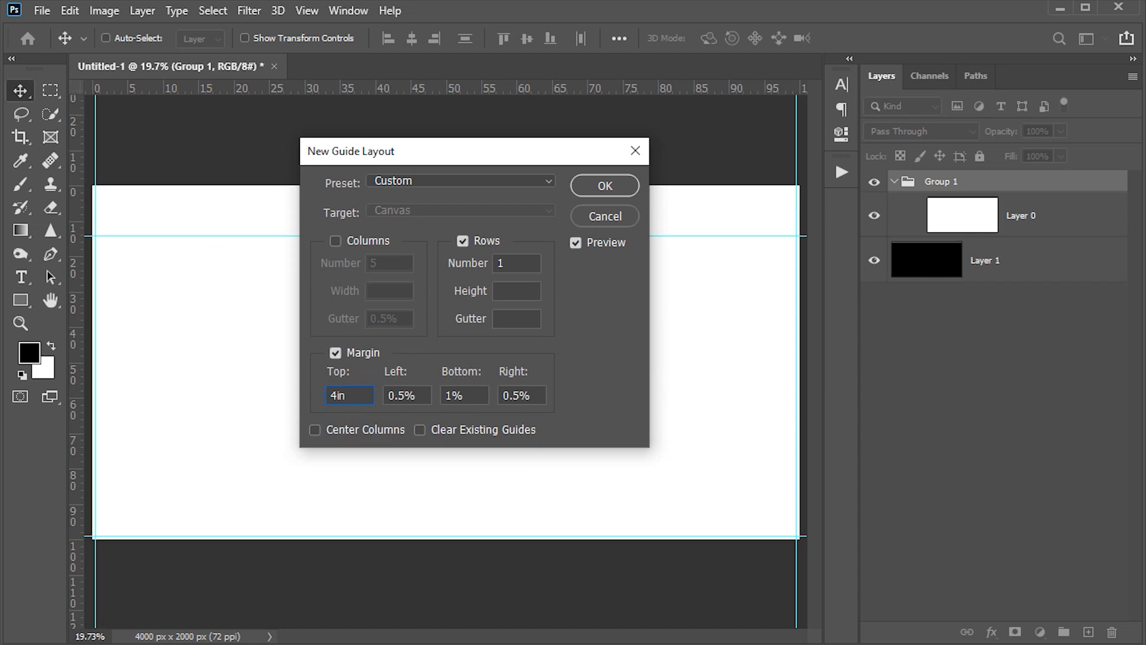
key("Tab")
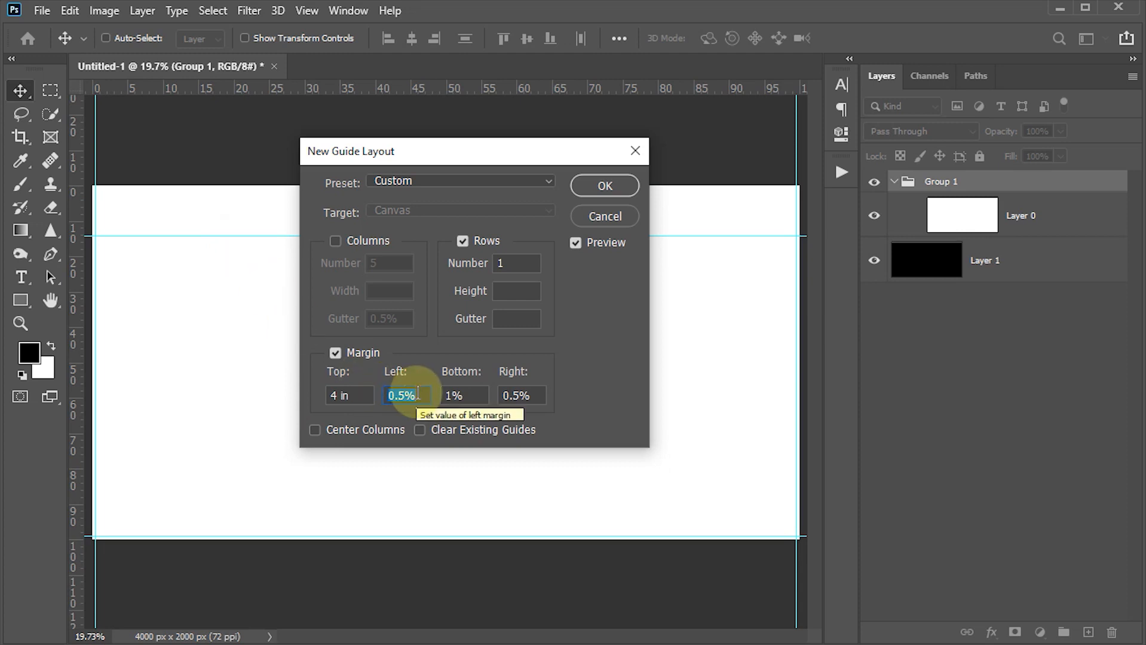
type("0")
key("Tab")
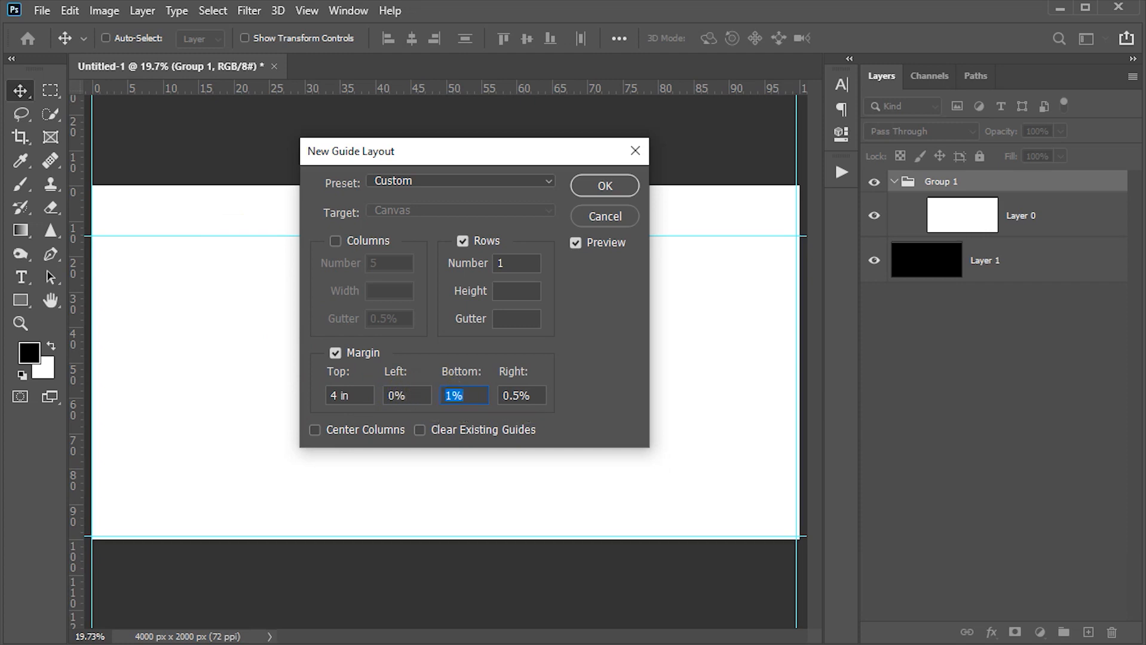
type("4in")
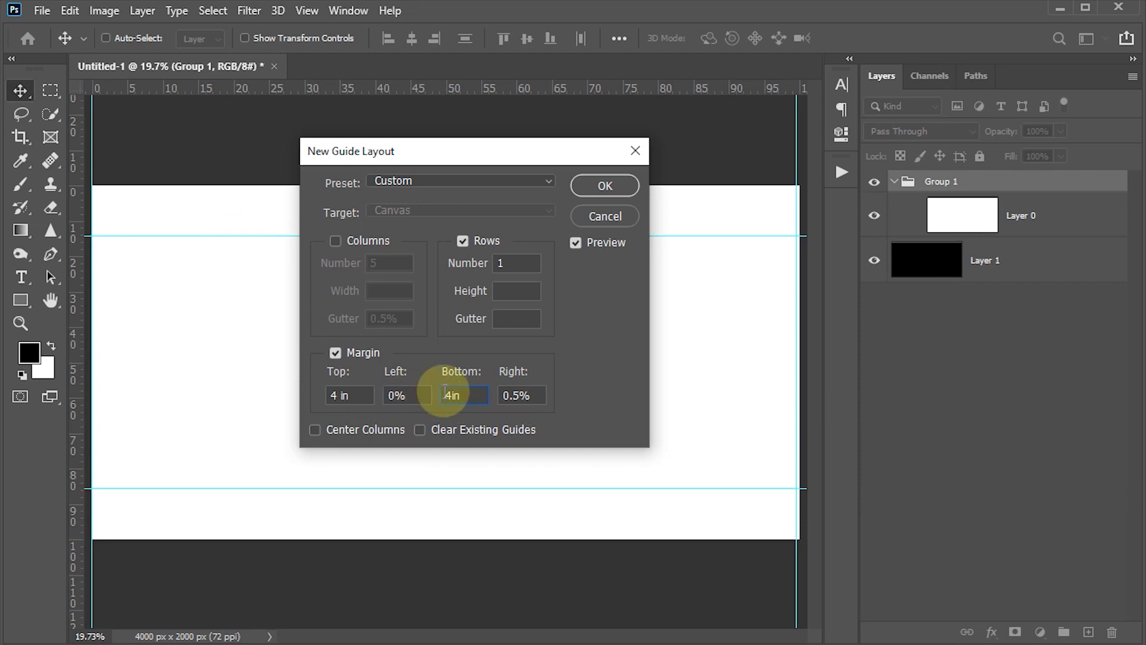
key("Tab")
type("0")
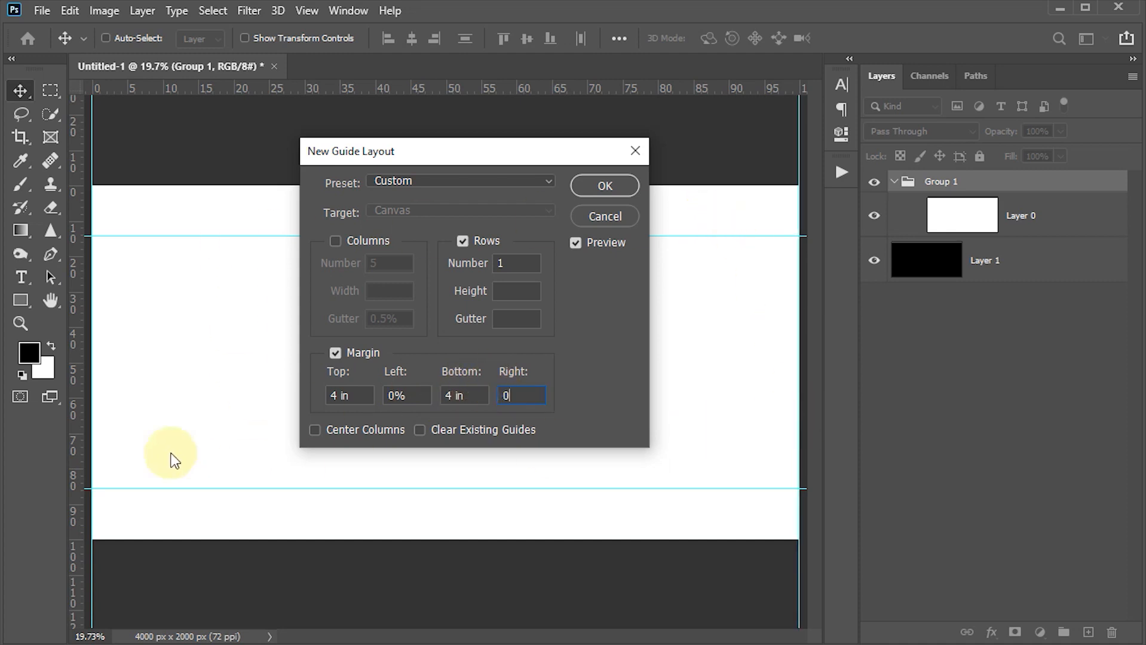
left_click(598, 186)
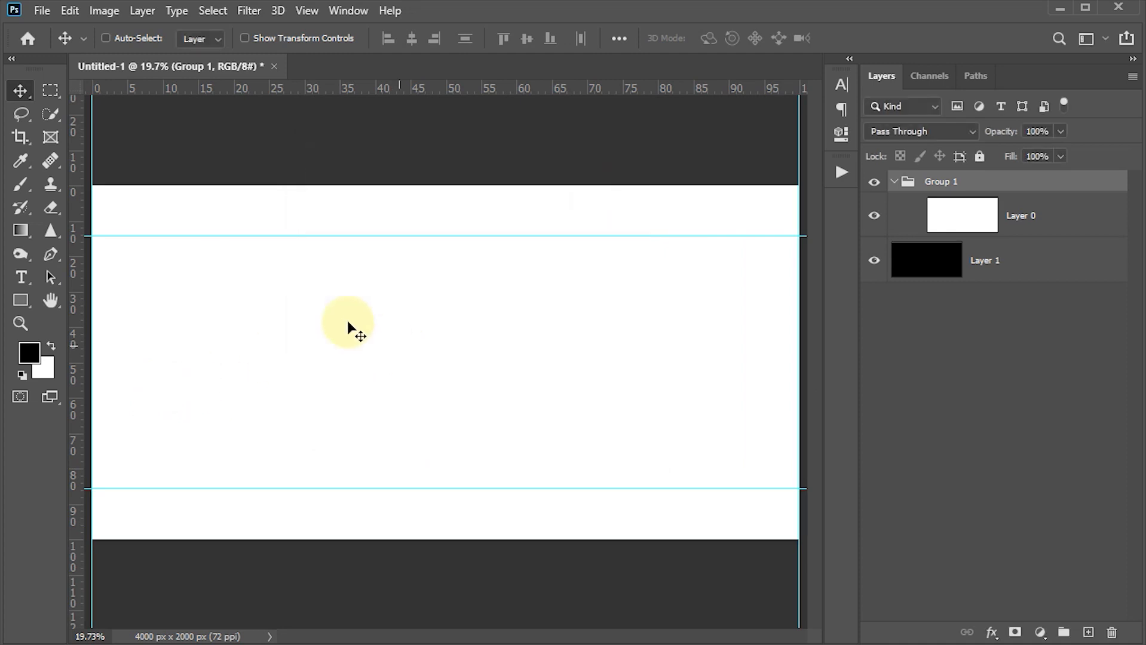
Select the full-width bands above the upper guide and below the lower guide with the Rectangular Marquee, and mask them out of Group 1
left_click(49, 90)
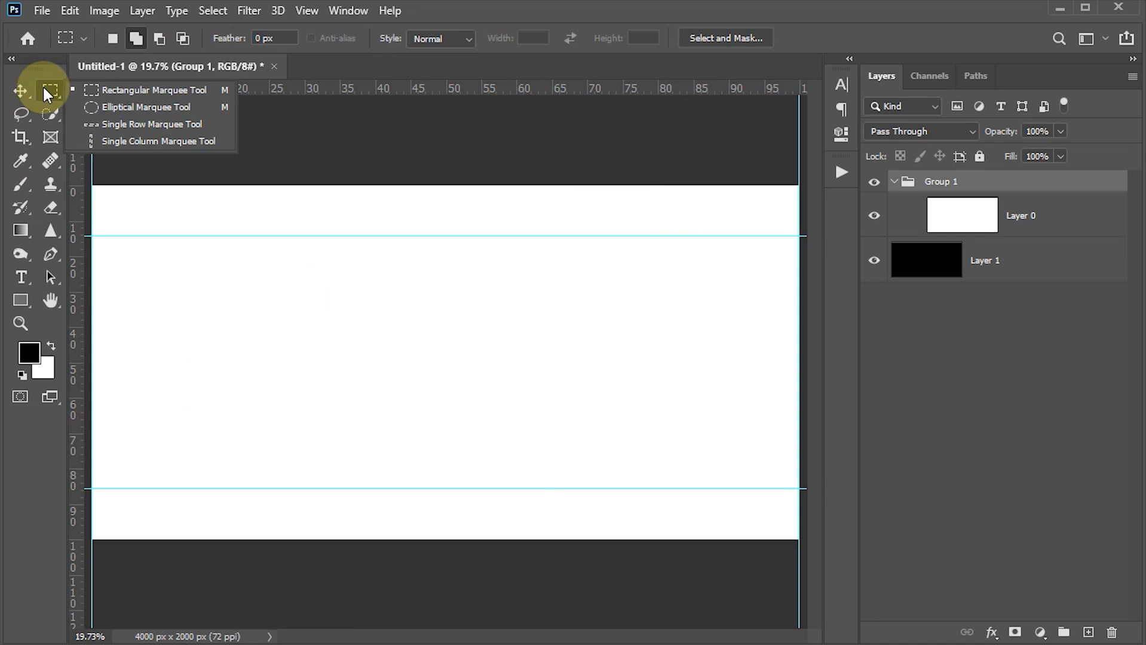
left_click(100, 89)
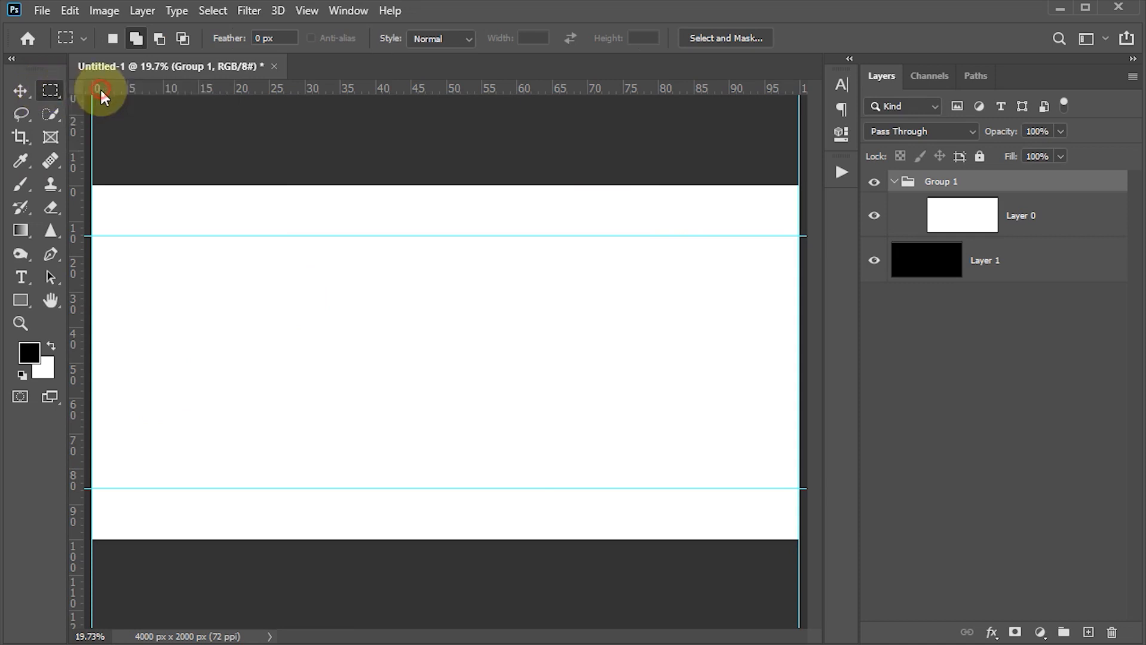
left_click(132, 43)
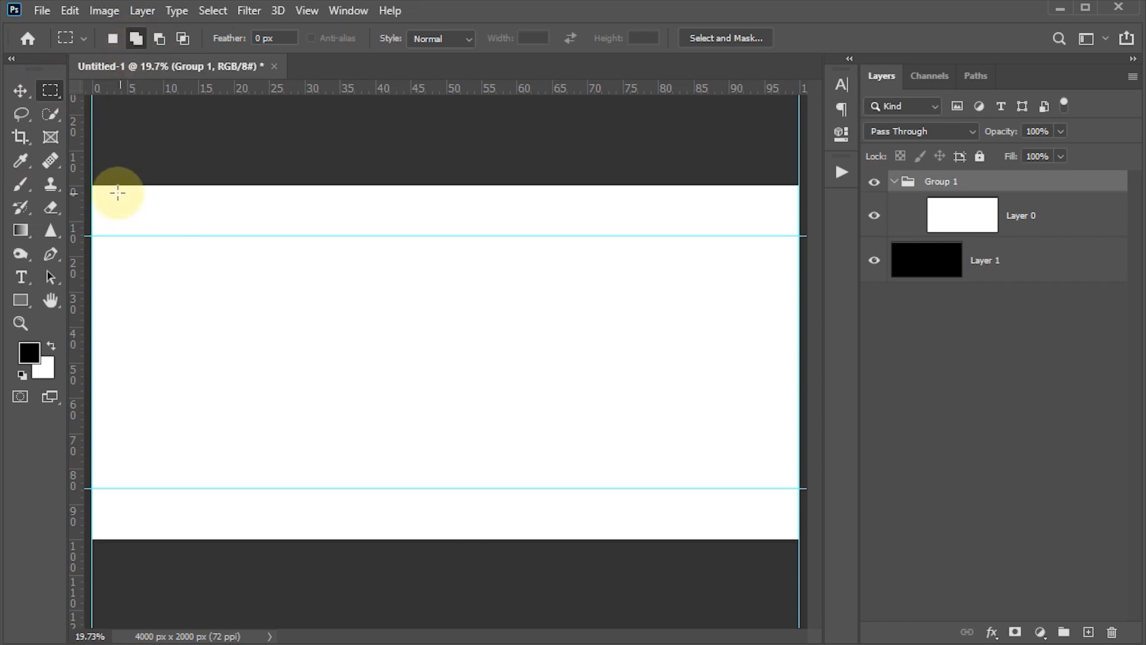
left_click_drag(94, 188, 800, 230)
left_click_drag(108, 491, 812, 549)
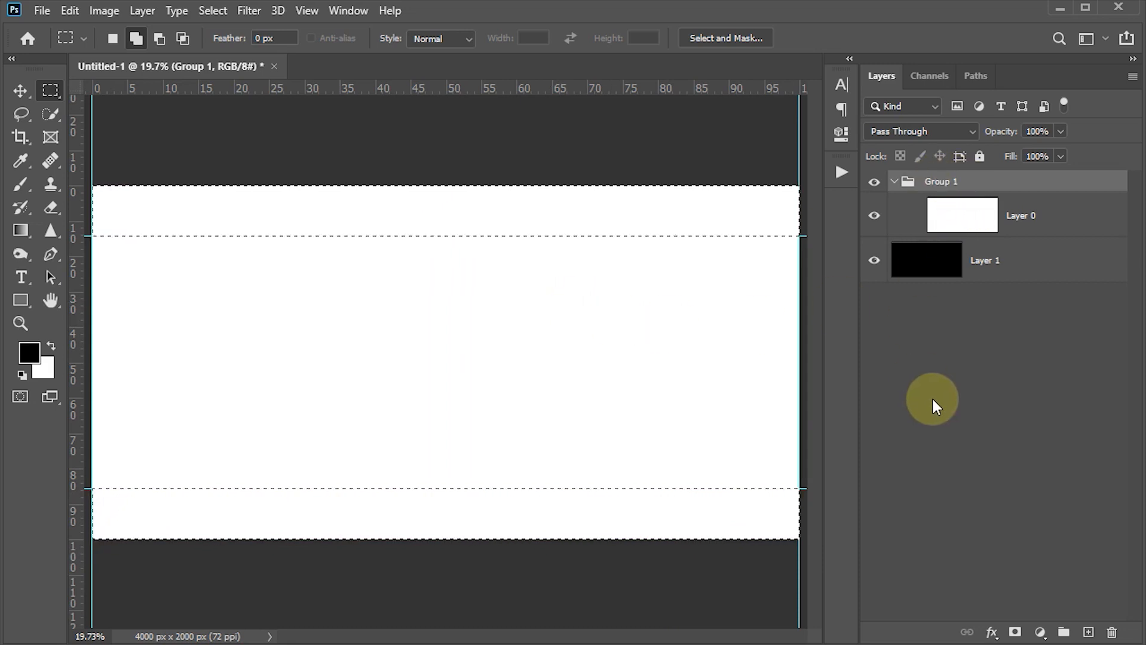
left_click(1014, 632)
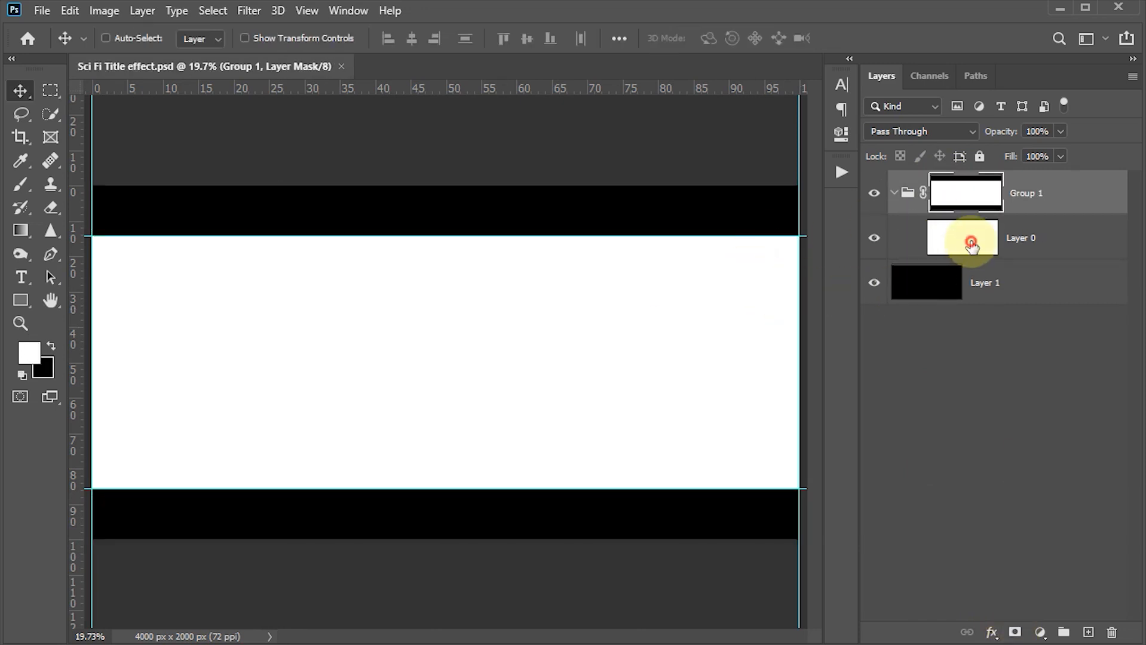
Make the white Layer 0 inside the group active and hide the guides
left_click(966, 240)
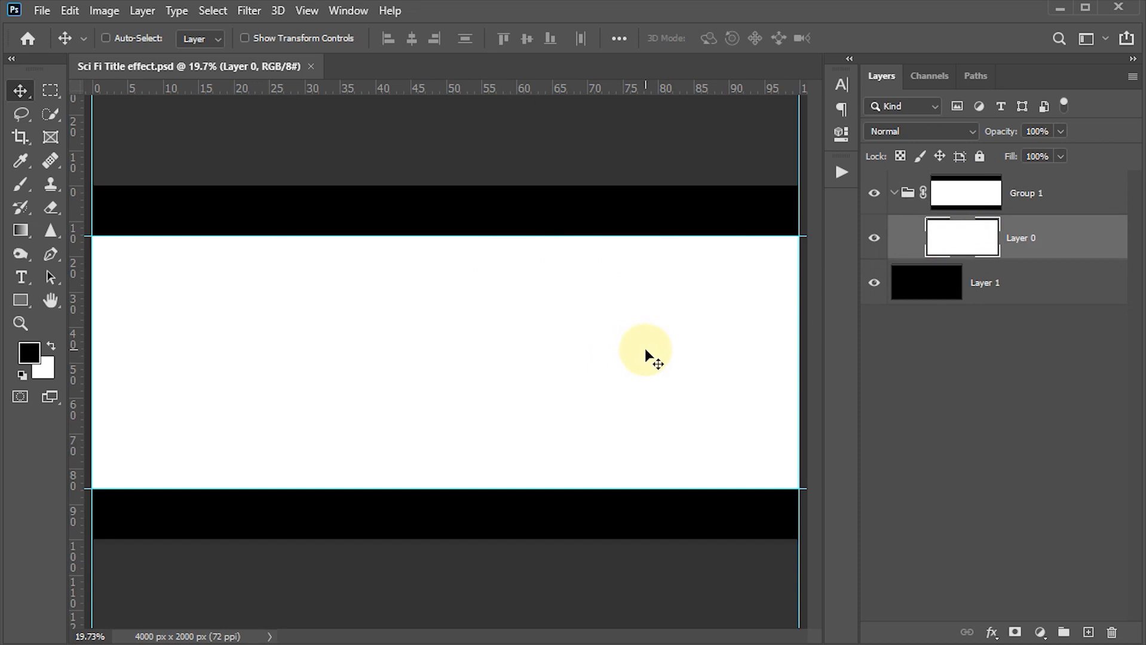
key("ctrl+h")
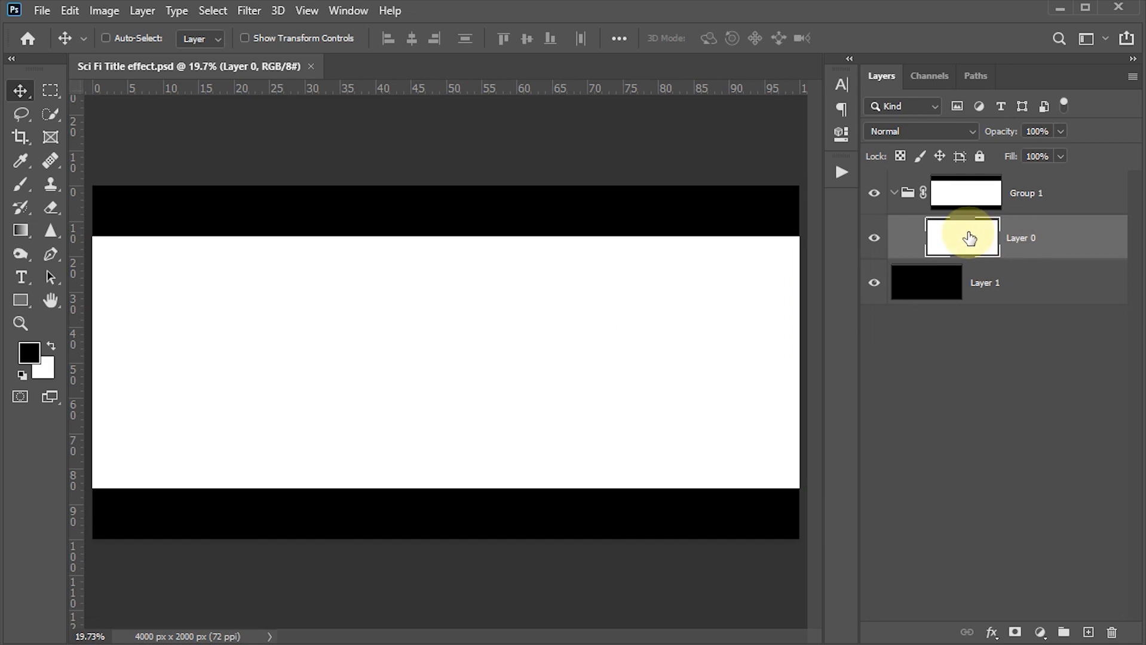
Set the background colour to black and the foreground colour to teal #308292
left_click(51, 349)
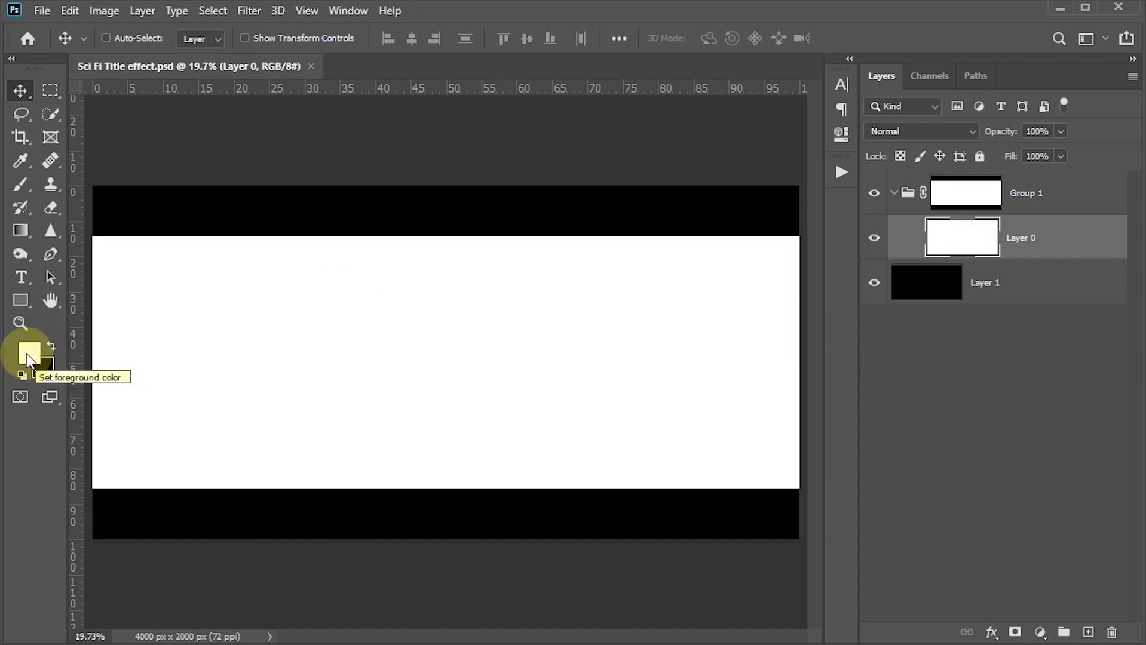
left_click(28, 356)
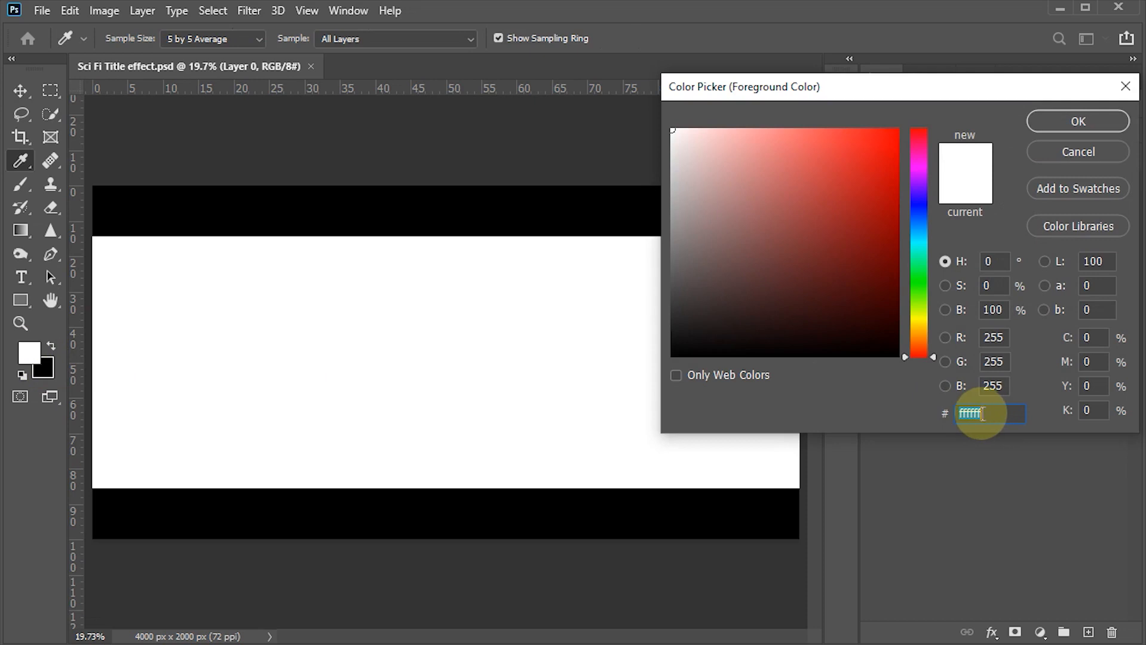
type("30")
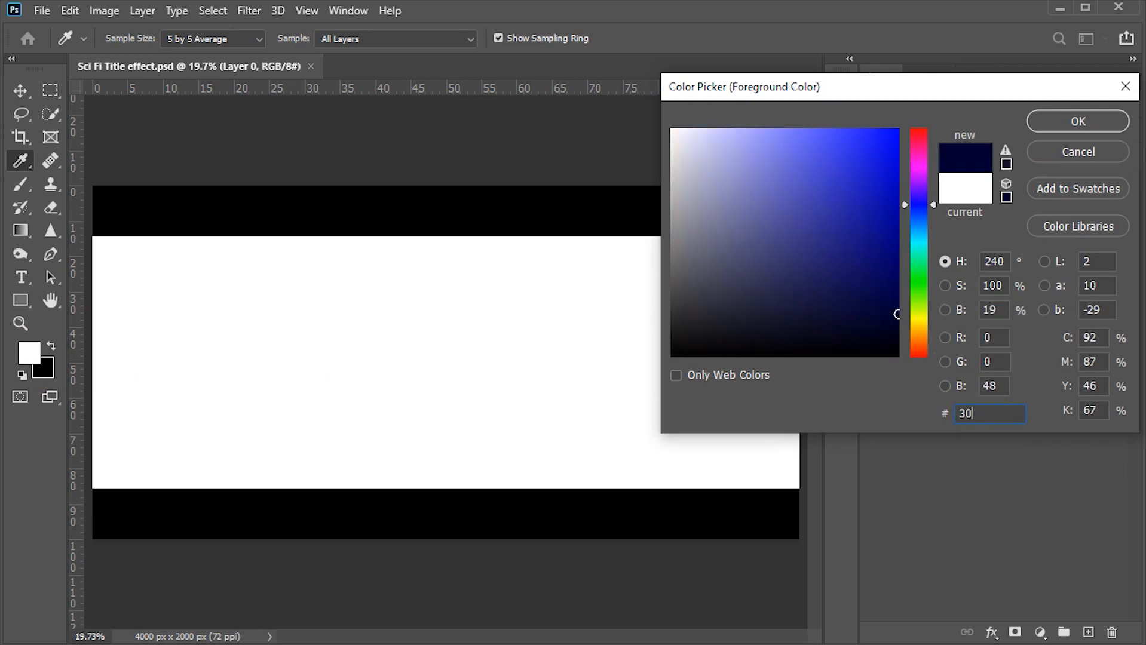
type("8292")
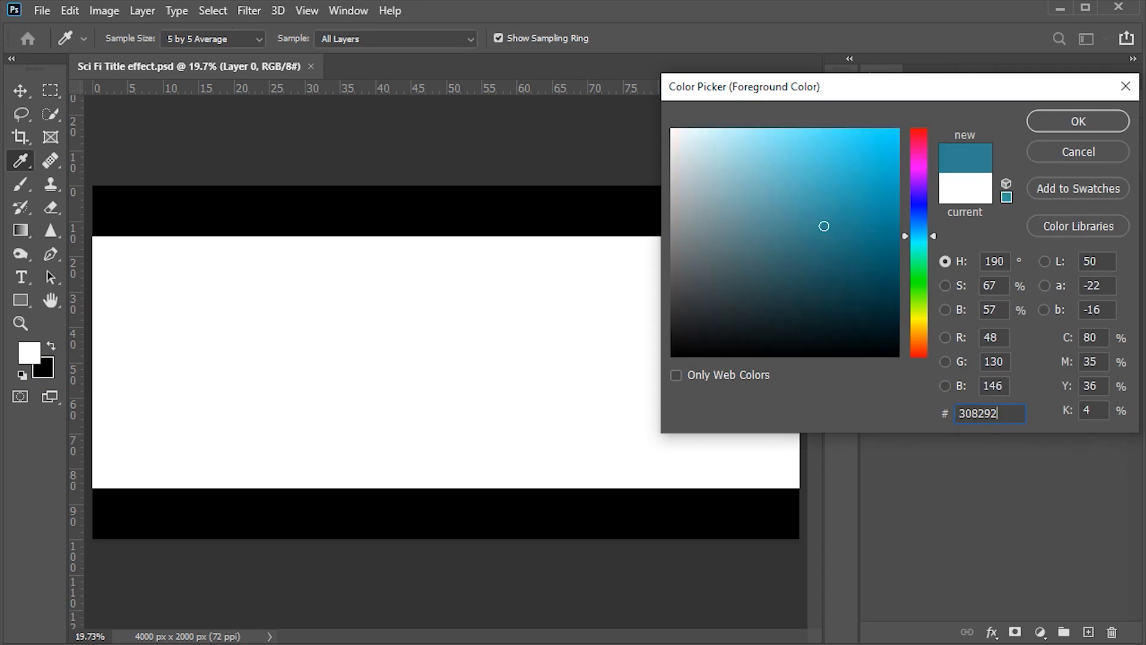
left_click(1060, 120)
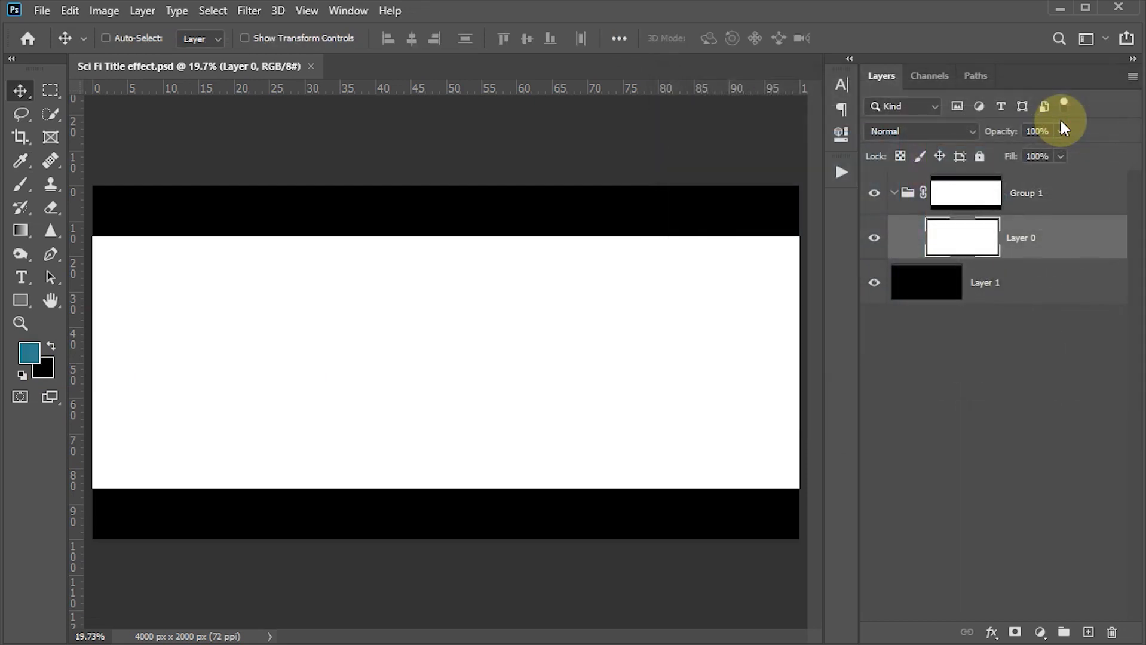
Render the Clouds filter on Layer 0 with the current foreground and background colours
left_click(245, 12)
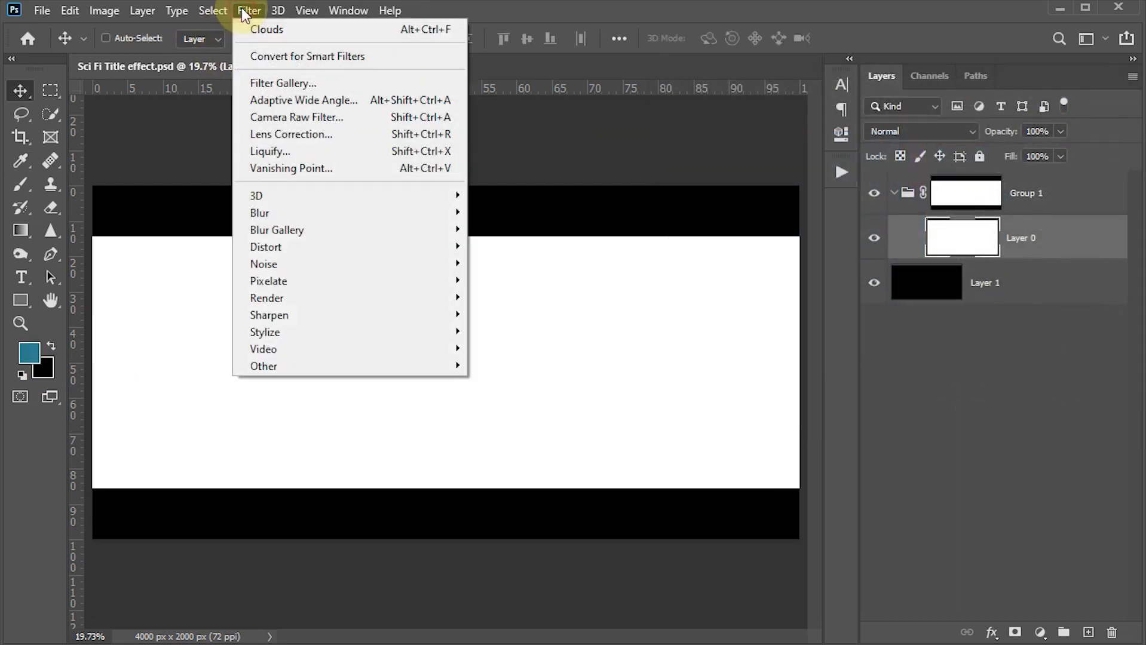
mouse_move(267, 299)
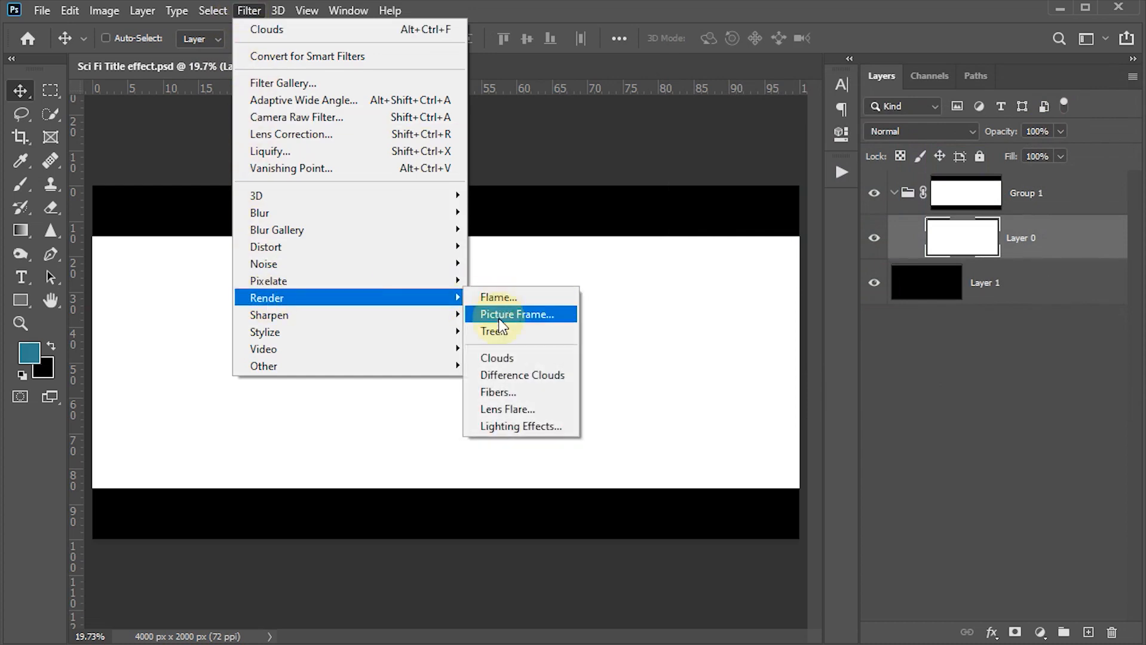
left_click(504, 360)
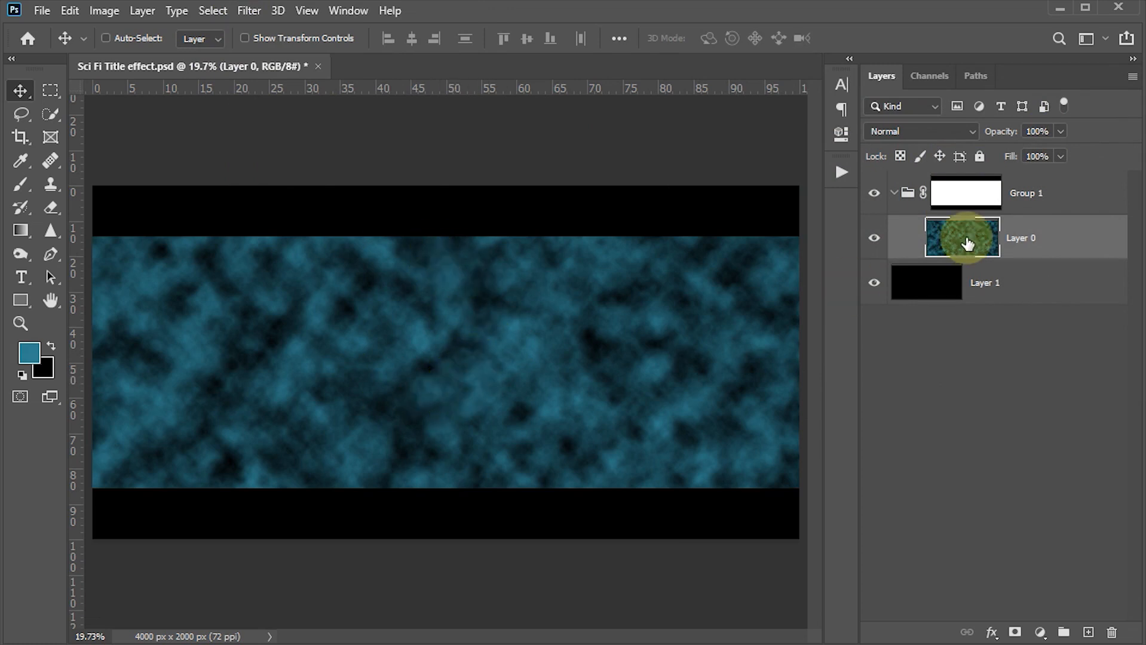
Scale the clouds on Layer 0 proportionally to 300% with Free Transform
key("ctrl")
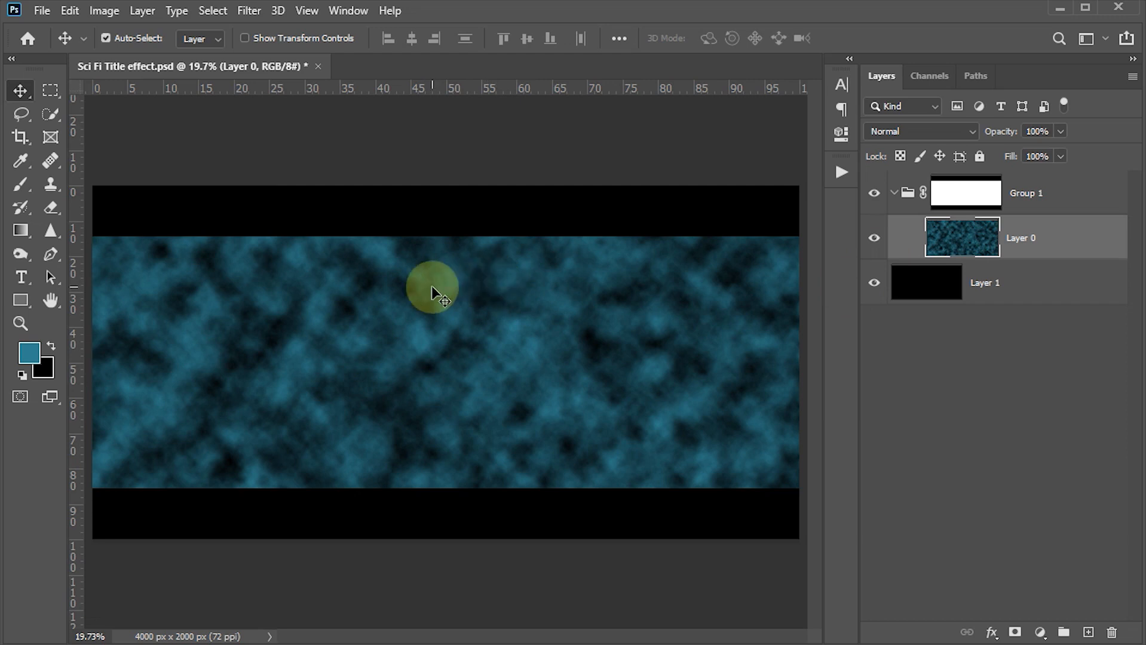
key("ctrl+t")
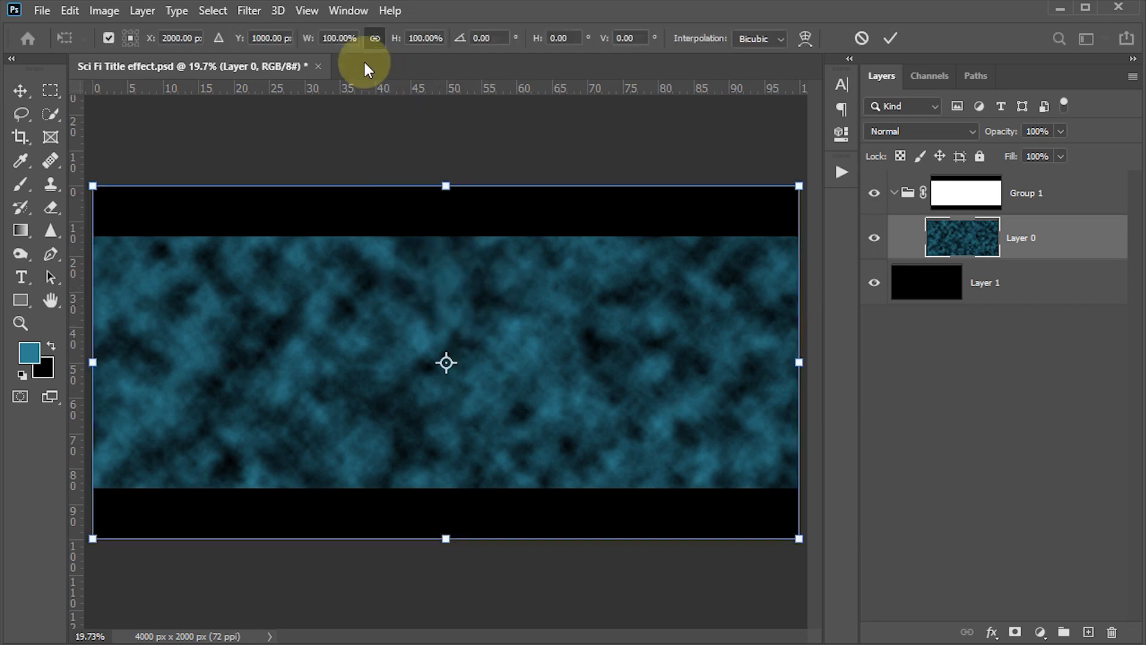
left_click(375, 40)
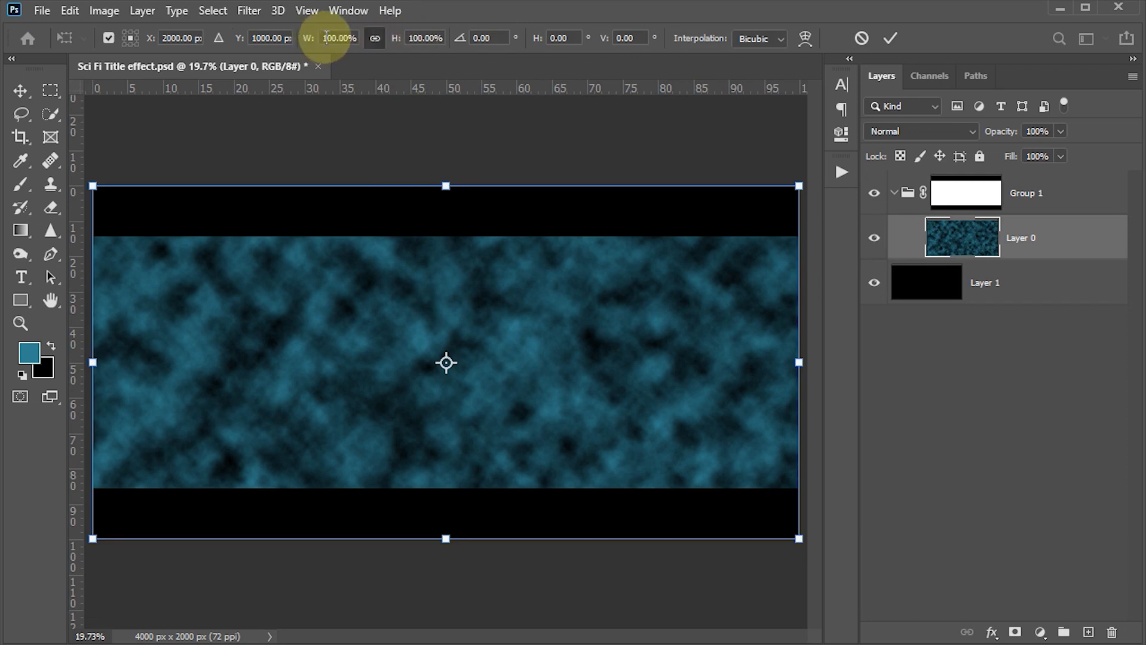
left_click(327, 37)
type("300")
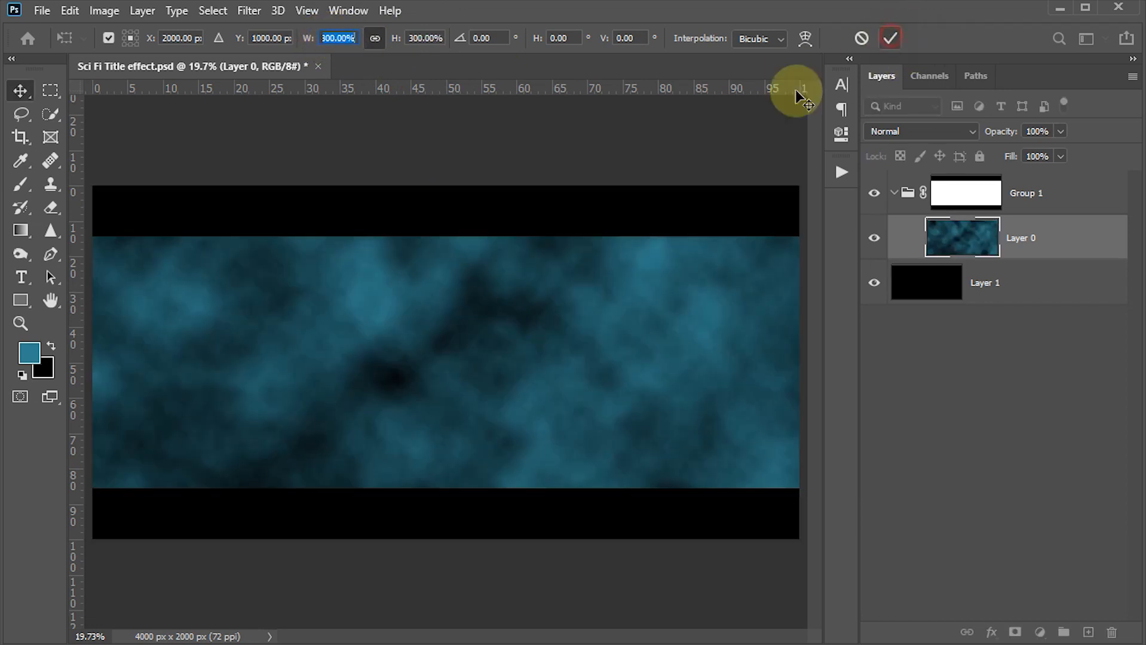
key("Return")
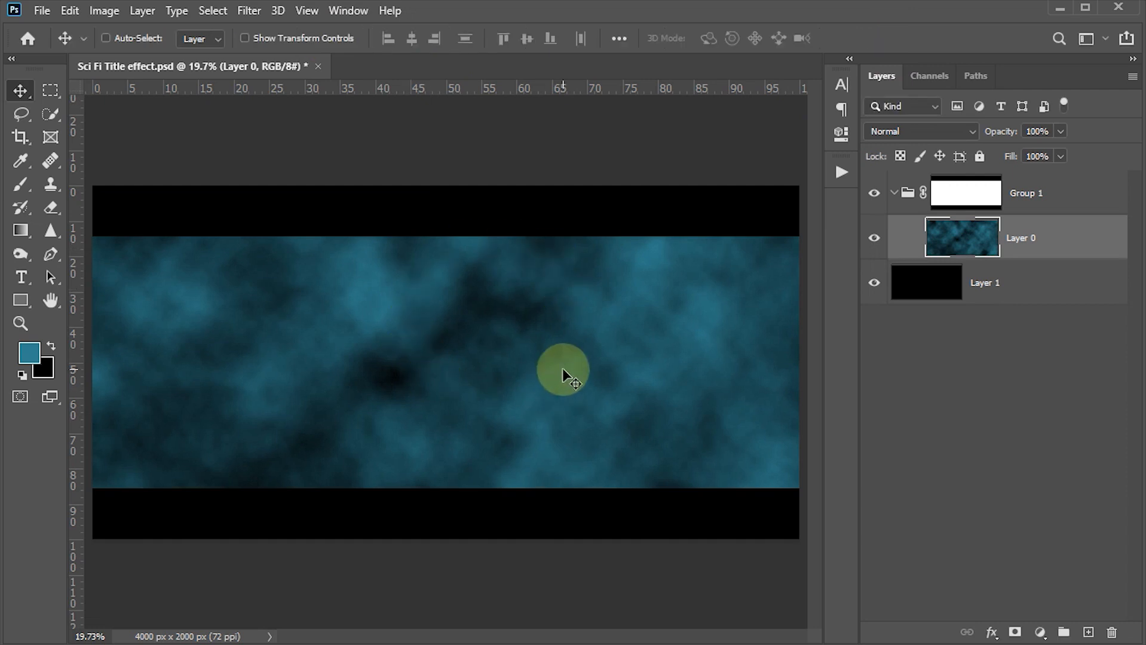
Crop away the parts of Layer 0 outside the canvas using a full-canvas selection, deselect, and check the layer's transform bounds
key("ctrl+t")
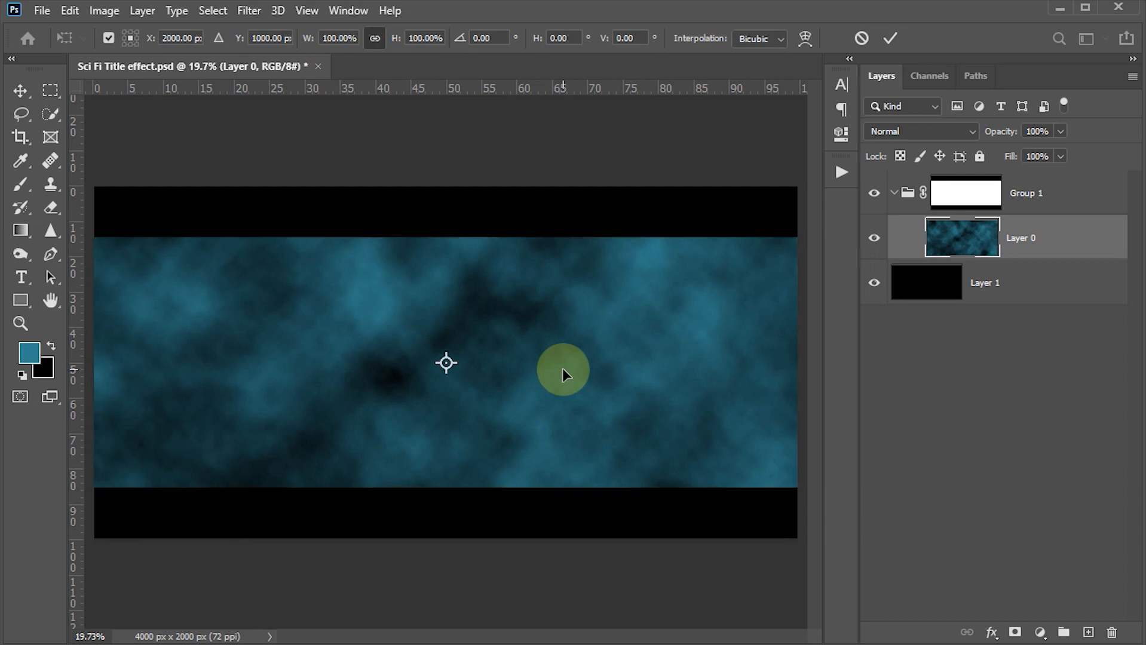
key("ctrl+0")
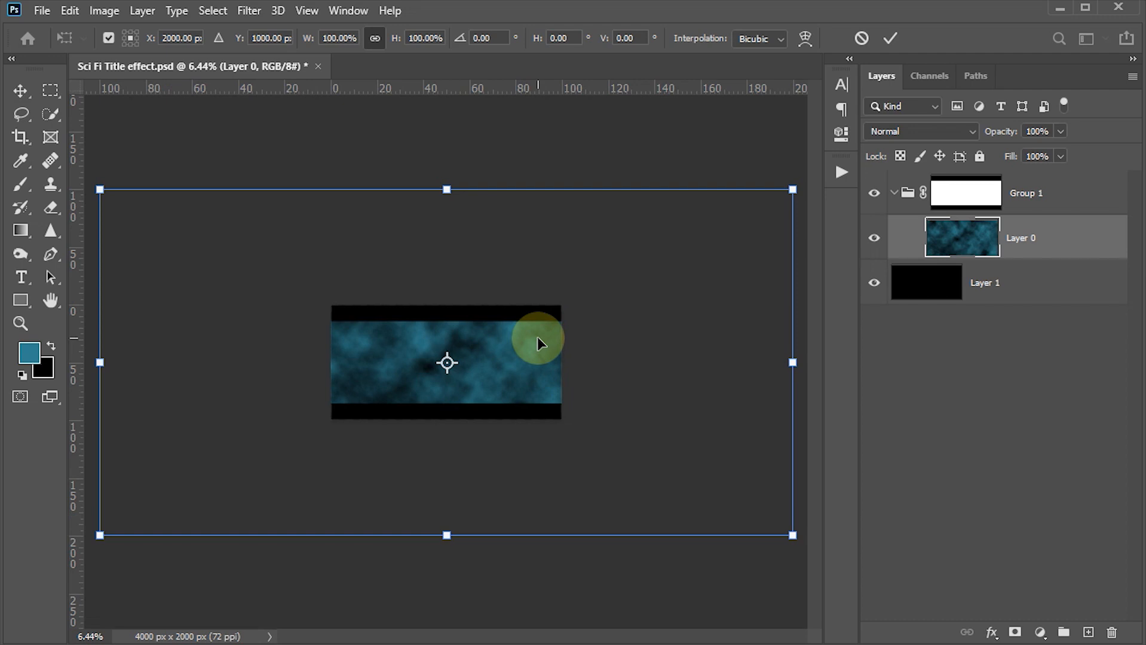
key("Return")
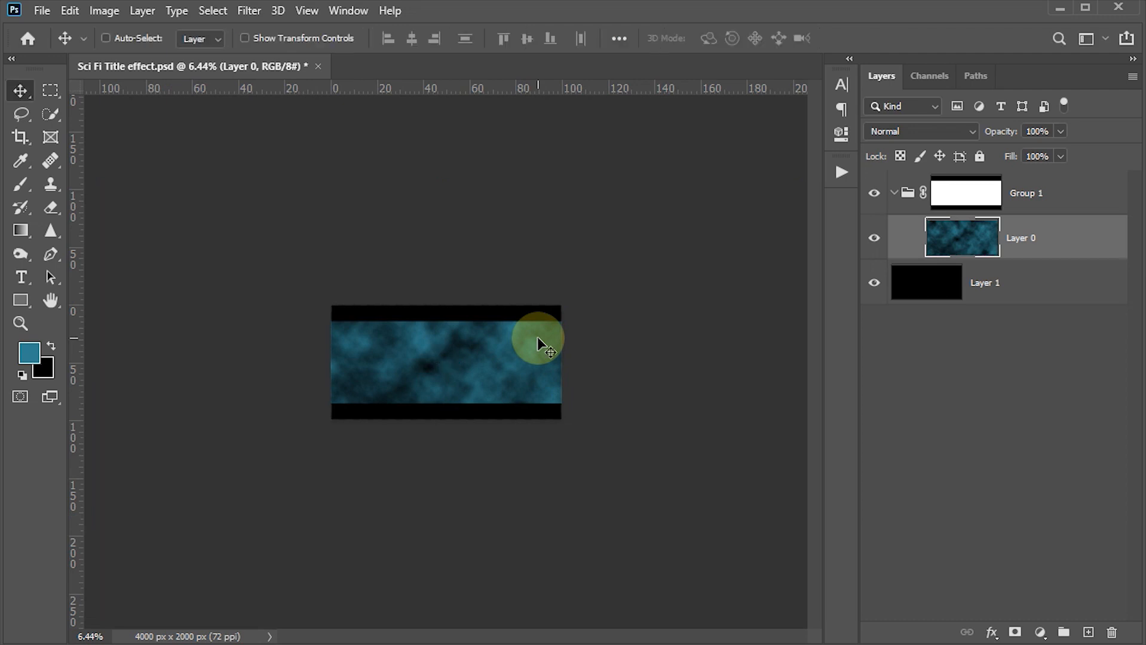
key("ctrl")
key("ctrl+a")
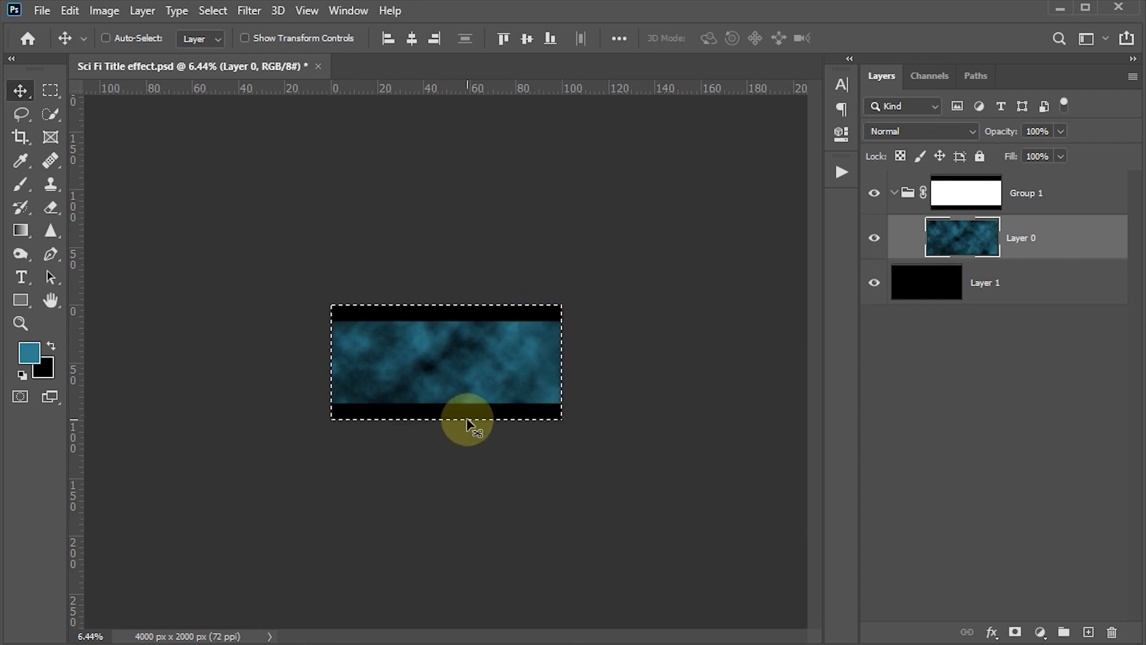
left_click(105, 13)
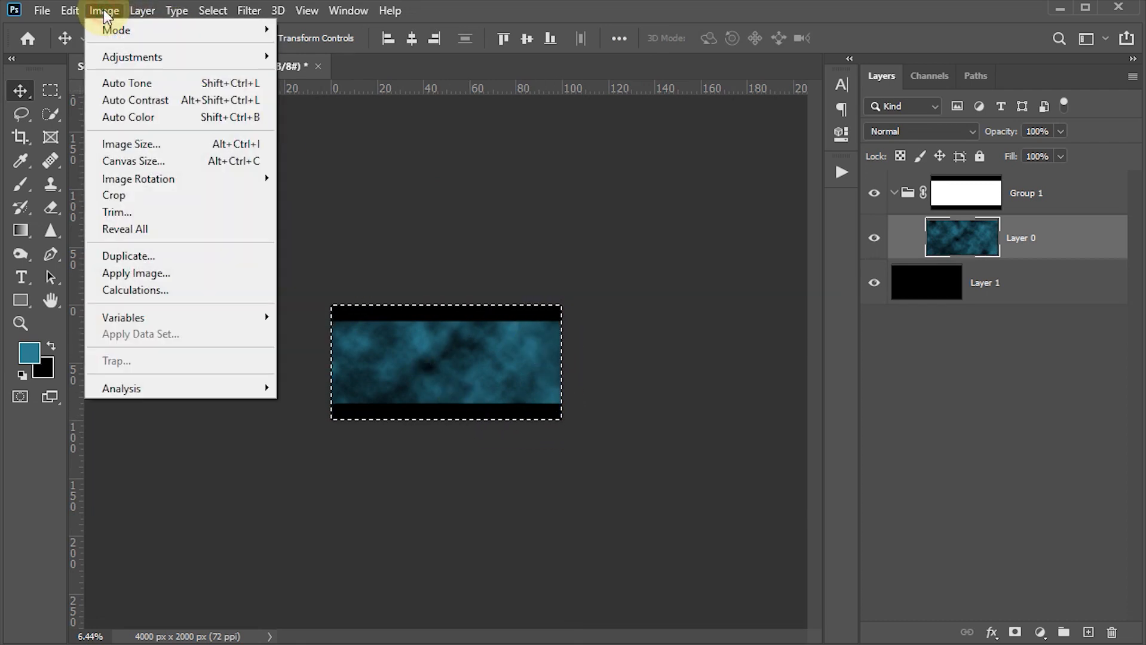
left_click(113, 195)
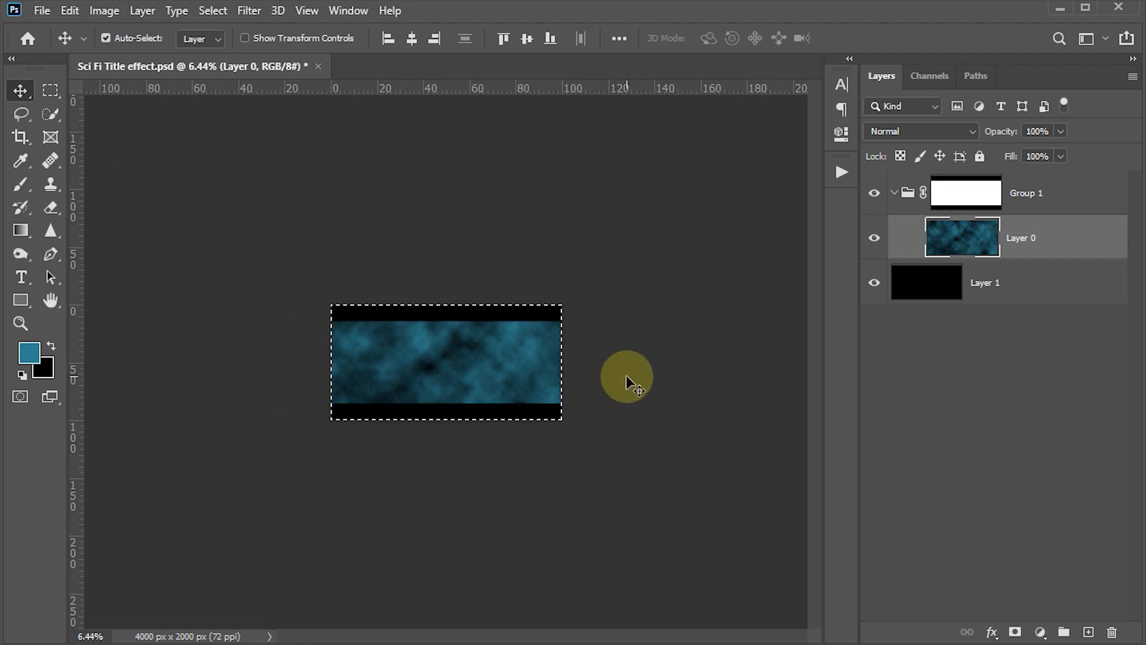
key("ctrl+d")
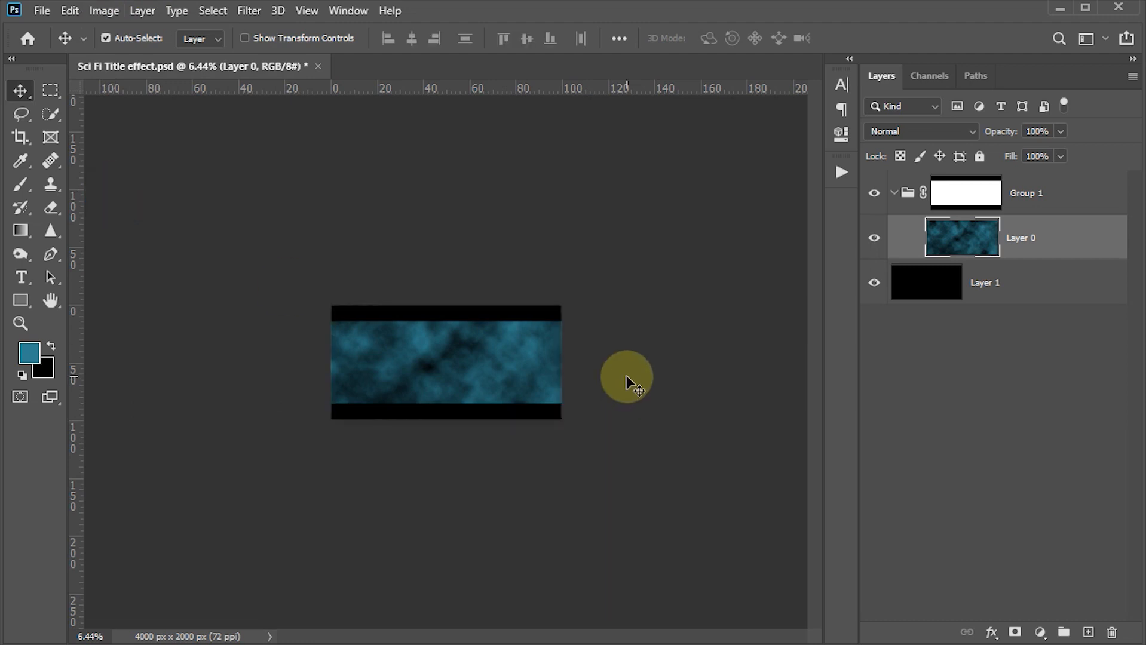
key("ctrl+t")
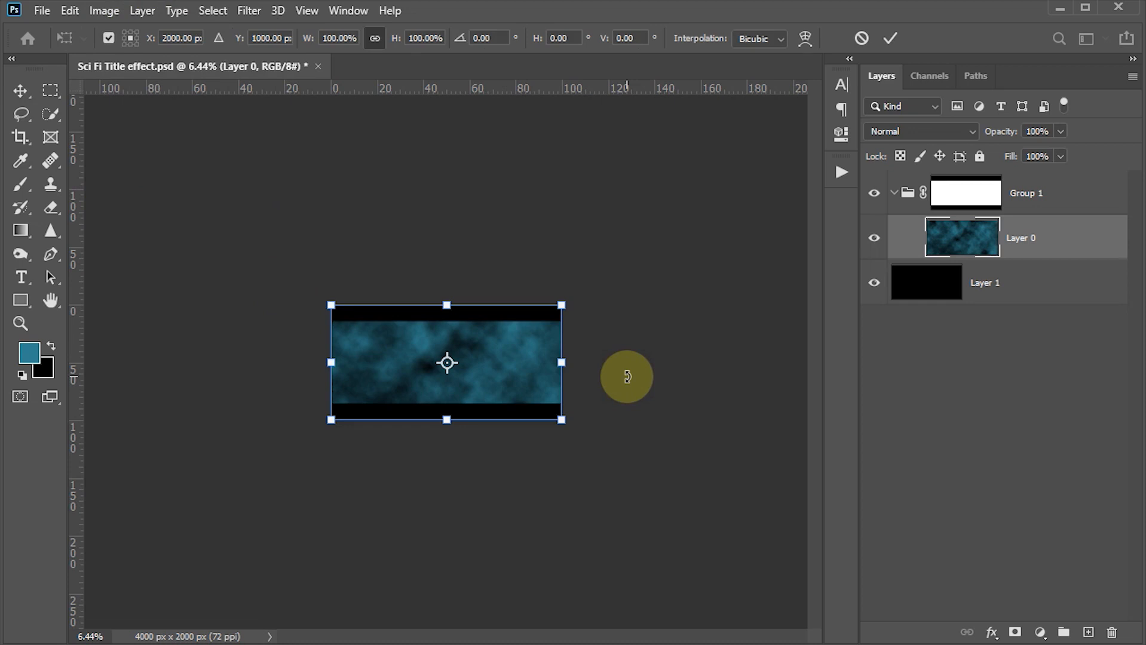
key("Return")
key("ctrl+0")
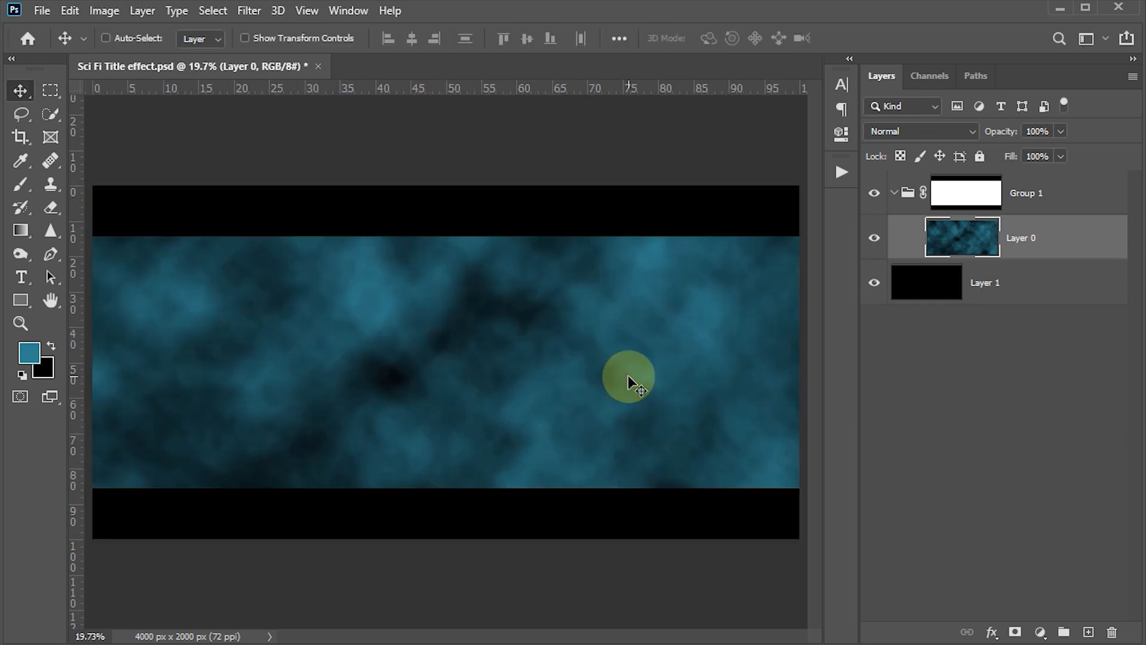
Duplicate the clouds layer inside Group 1, hide the upper copy and make the lower one active
key("ctrl+j")
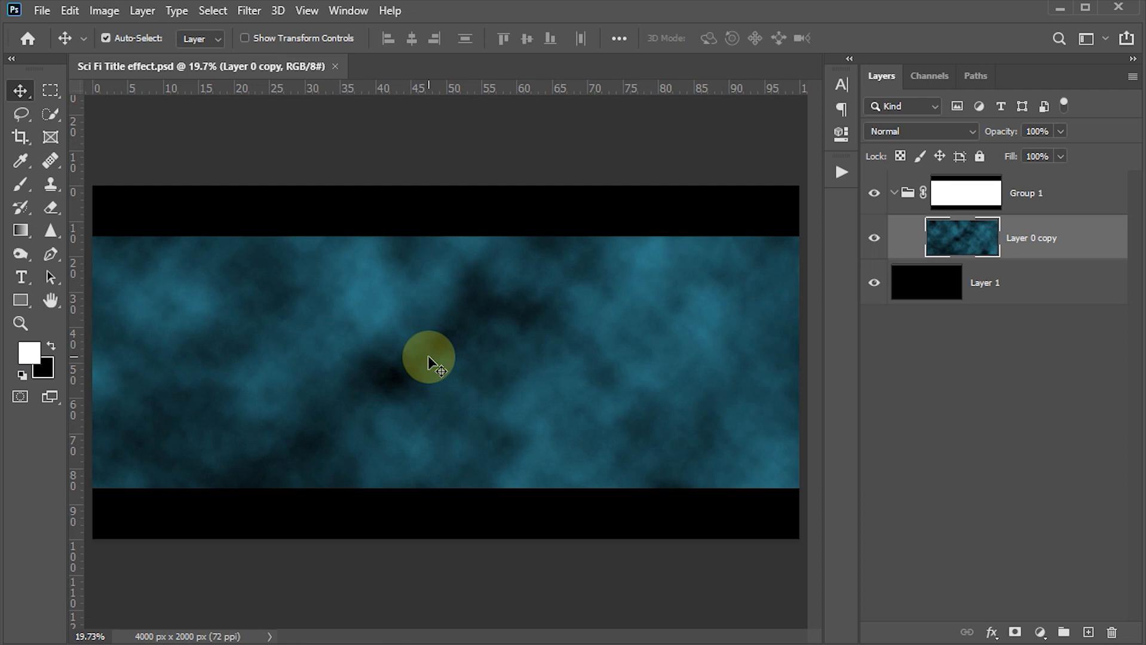
key("ctrl+j")
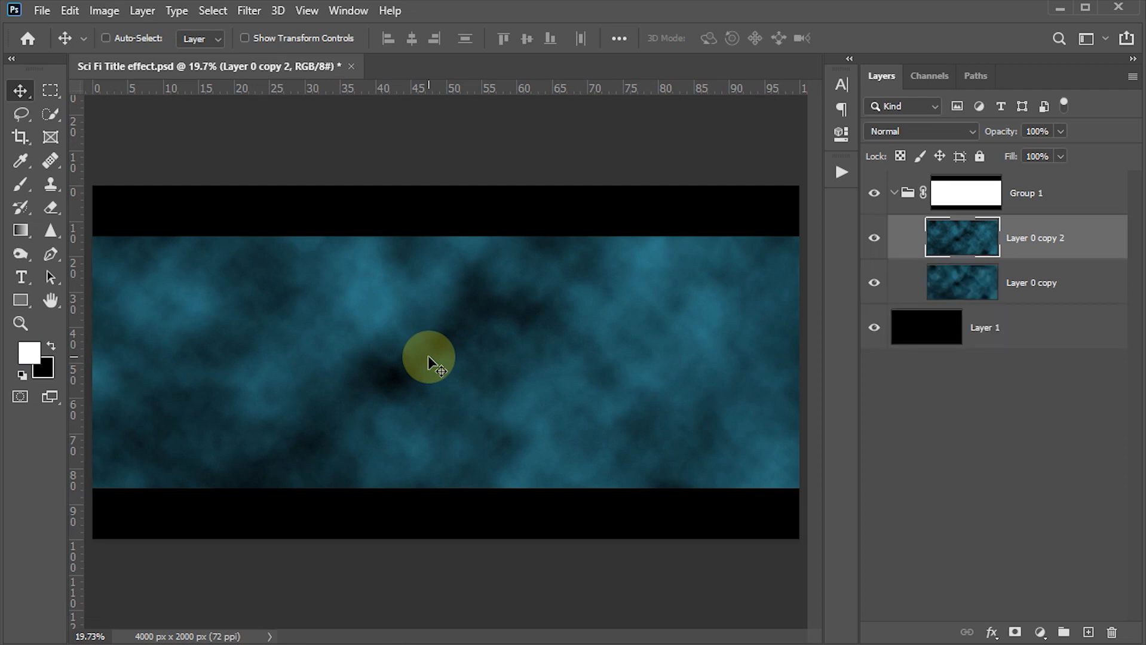
left_click(873, 243)
left_click(970, 288)
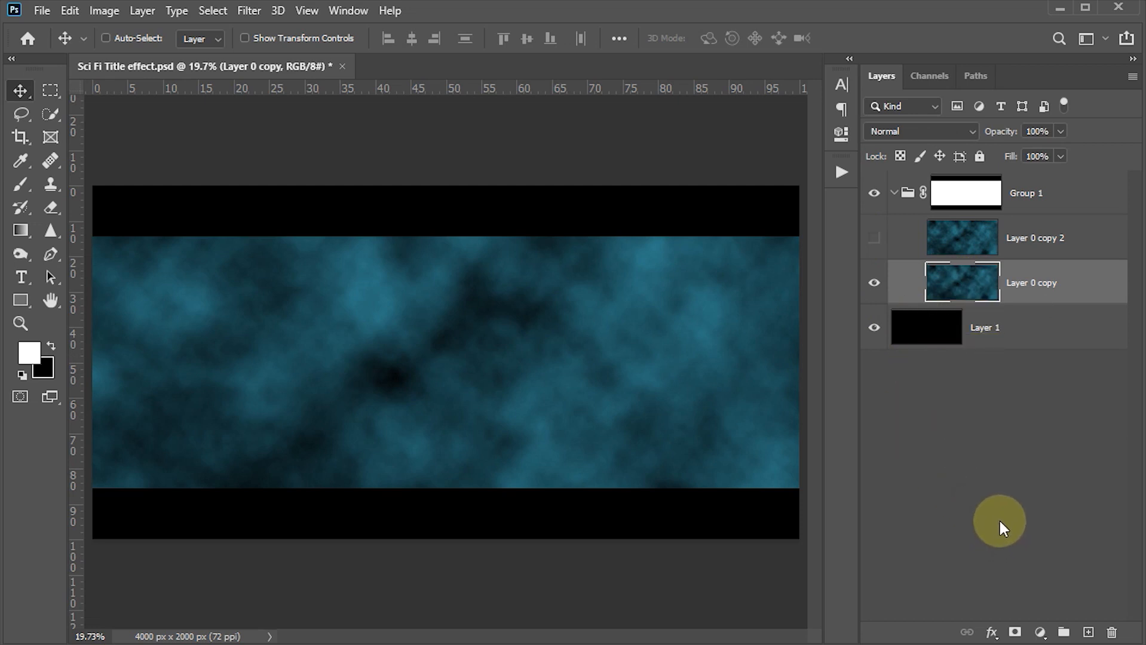
Add a black layer mask to the lower clouds layer and reveal its centre with a soft white 2600 px brush
left_click(1015, 633, "alt")
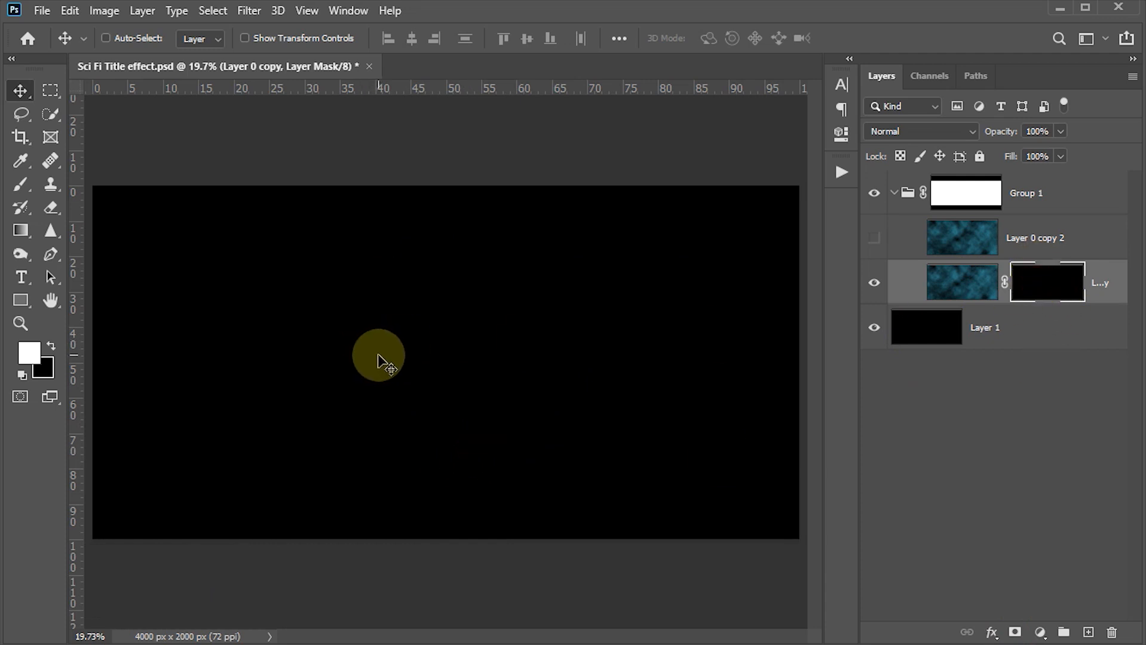
key("b")
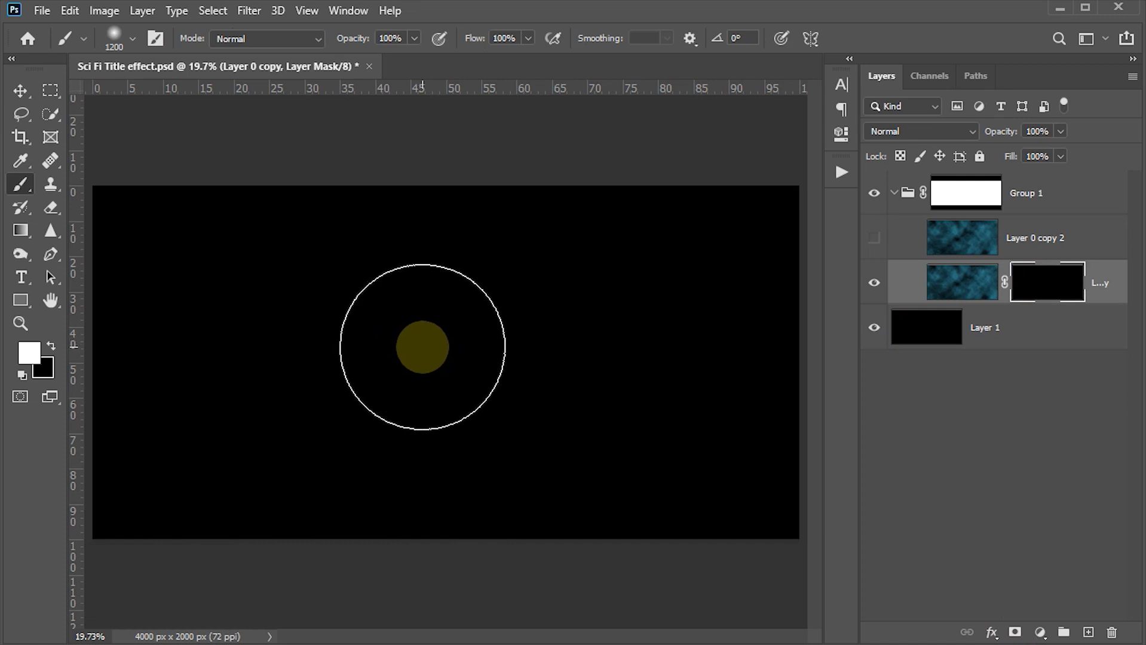
key("bracketright")
key("bracketright")
key("bracketright")
key("bracketright")
key("bracketright")
key("bracketright")
key("bracketright")
key("bracketright")
key("bracketright")
key("bracketright")
key("bracketright")
key("bracketright")
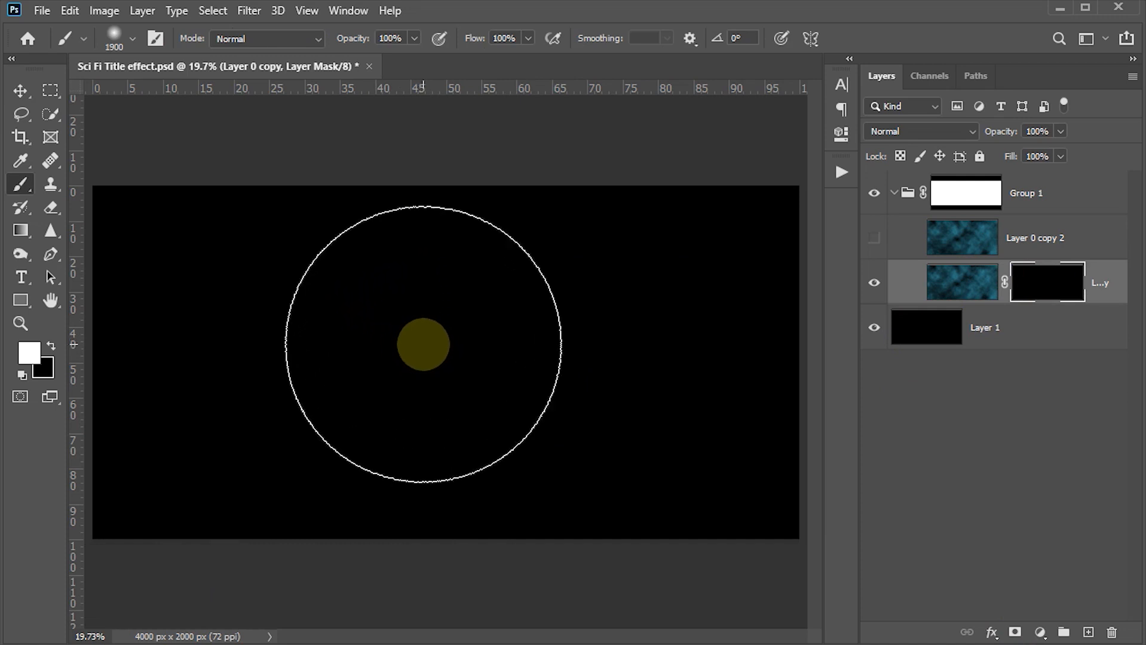
key("bracketright")
key("bracketright")
key("bracketright")
key("bracketright")
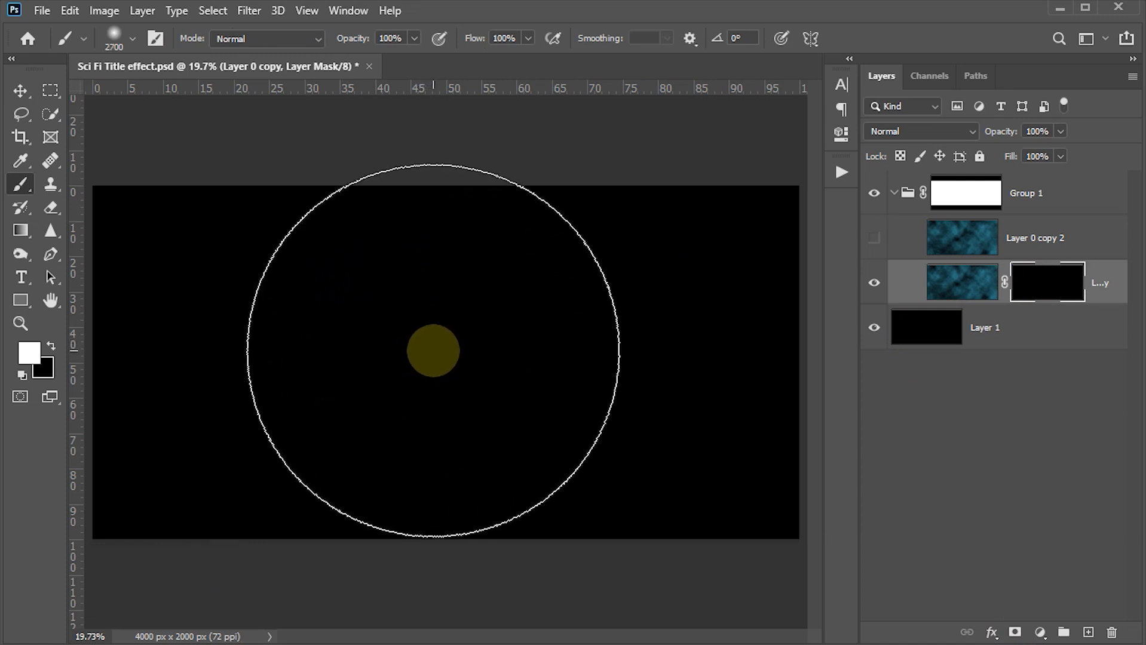
key("bracketleft")
key("bracketleft")
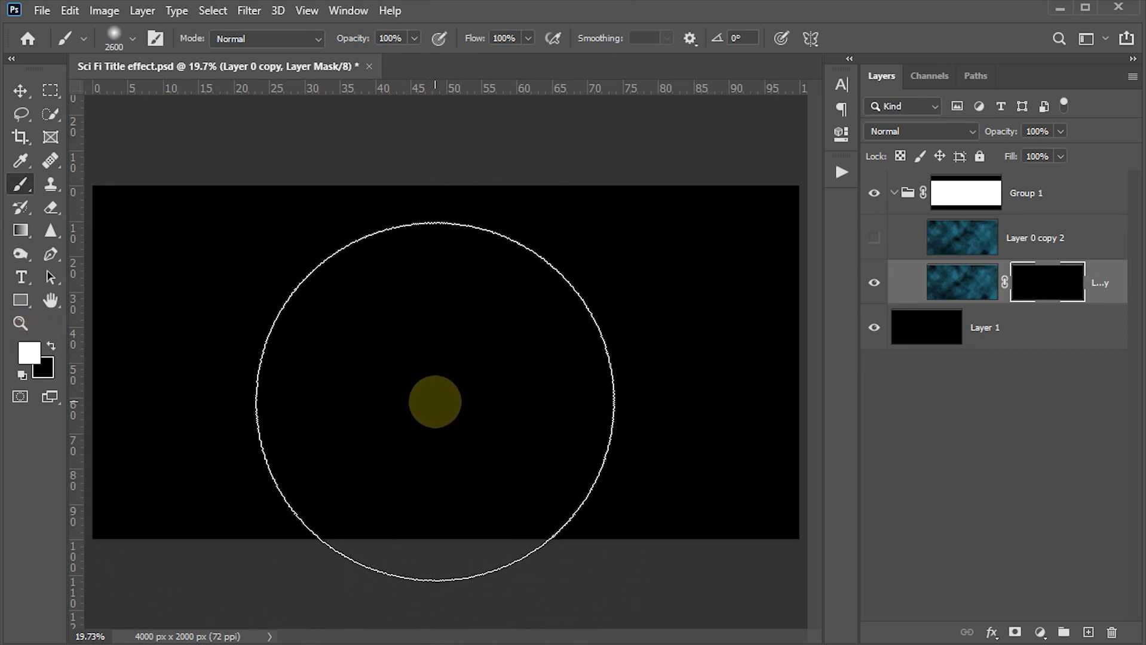
left_click_drag(435, 401, 580, 478)
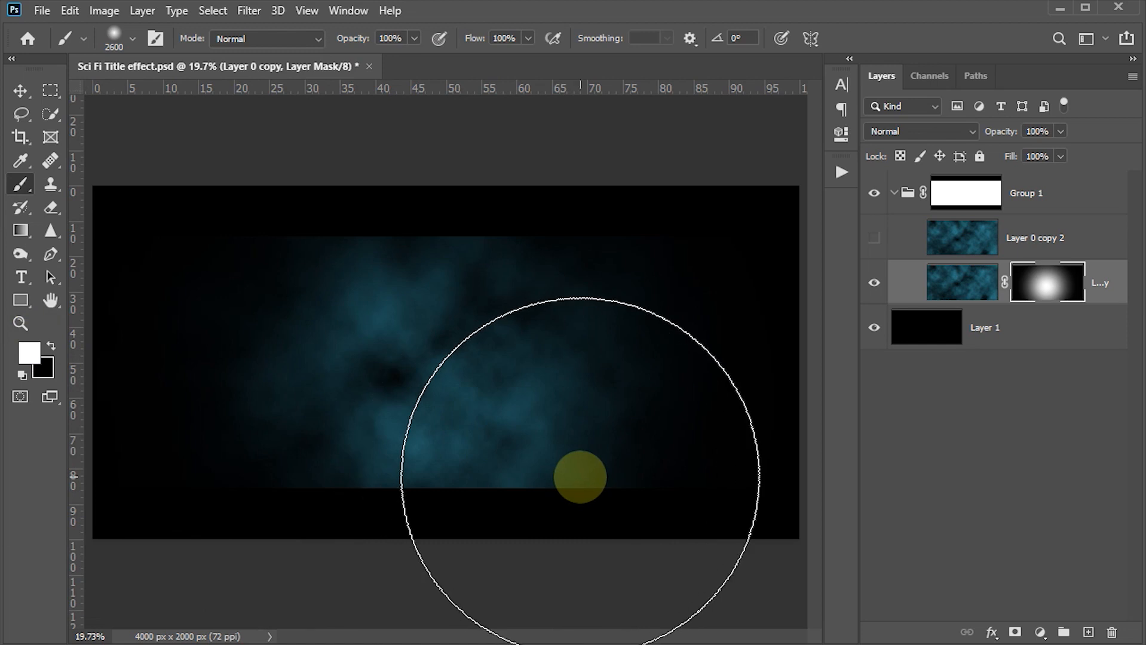
Add a new layer above the masked clouds and set it to Overlay blending at 50% opacity
left_click(1088, 634)
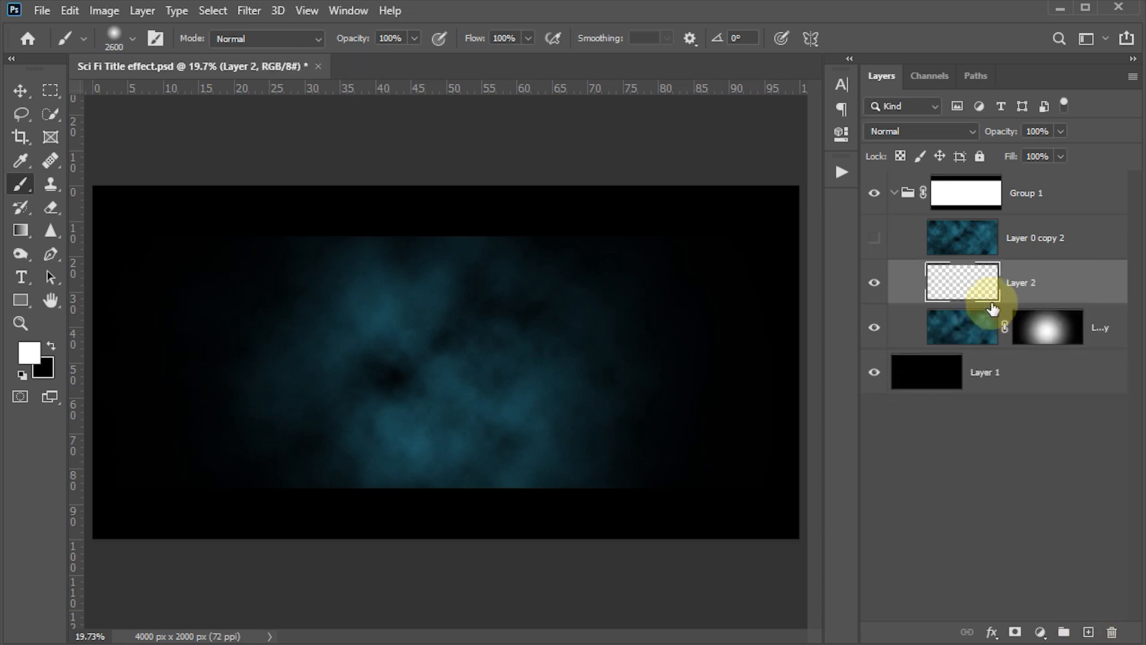
left_click(972, 131)
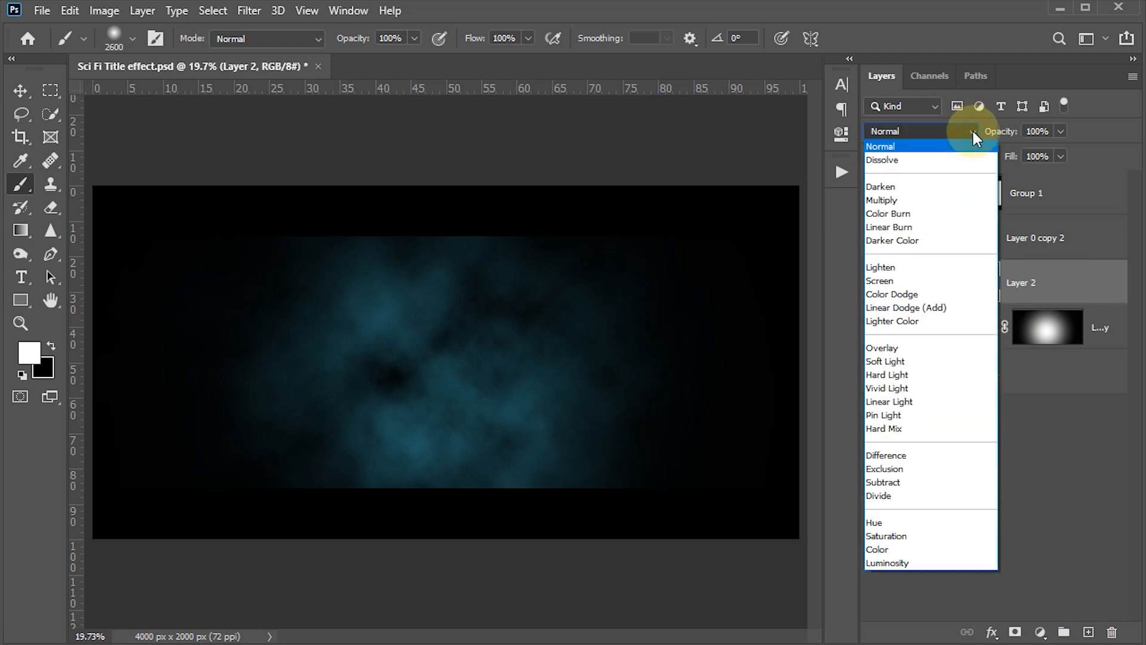
left_click(898, 348)
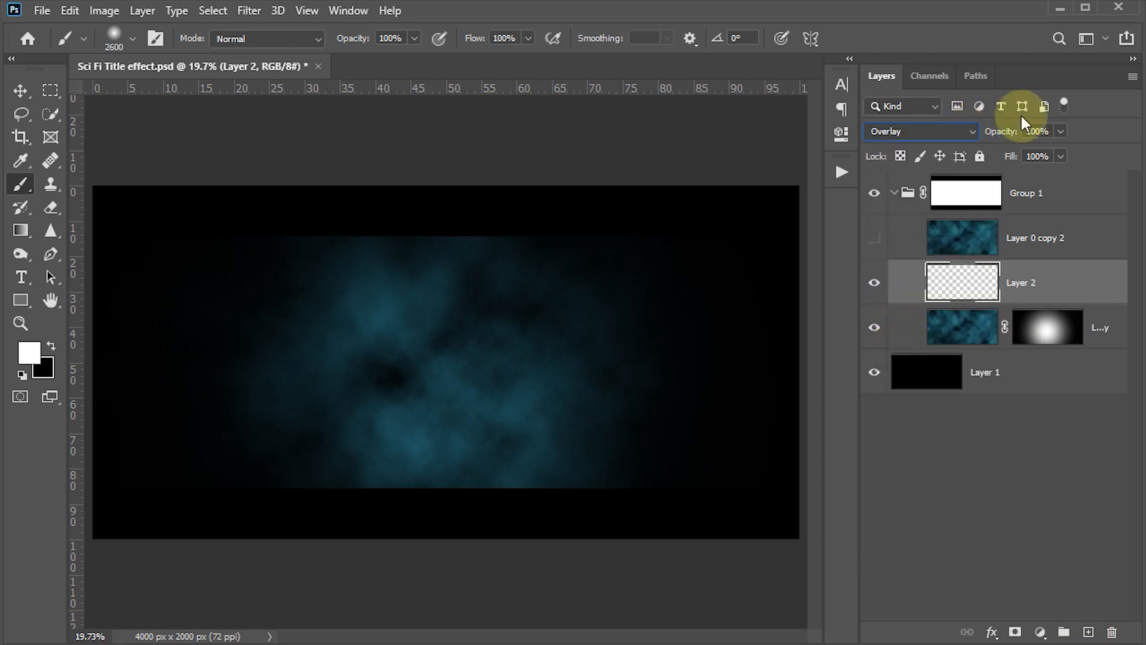
left_click(1052, 132)
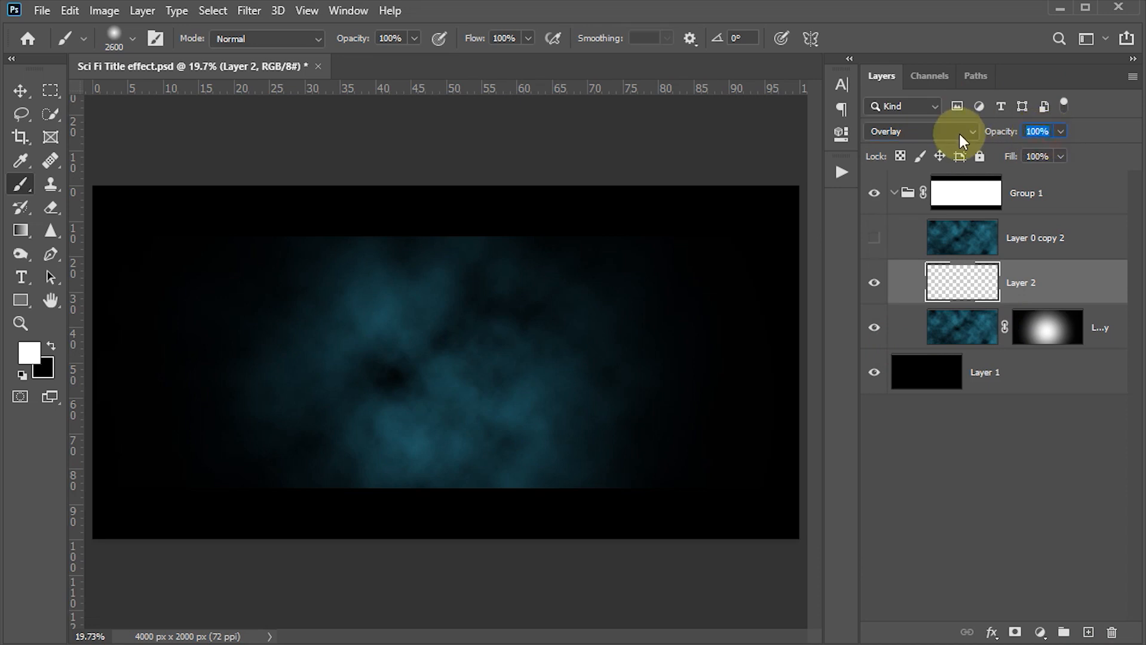
type("50")
key("Return")
Brighten the lower part of the clouds by painting white across Layer 2 with a soft 1400 px brush, and save the document
key("bracketleft")
key("bracketleft")
key("bracketleft")
key("bracketleft")
key("bracketleft")
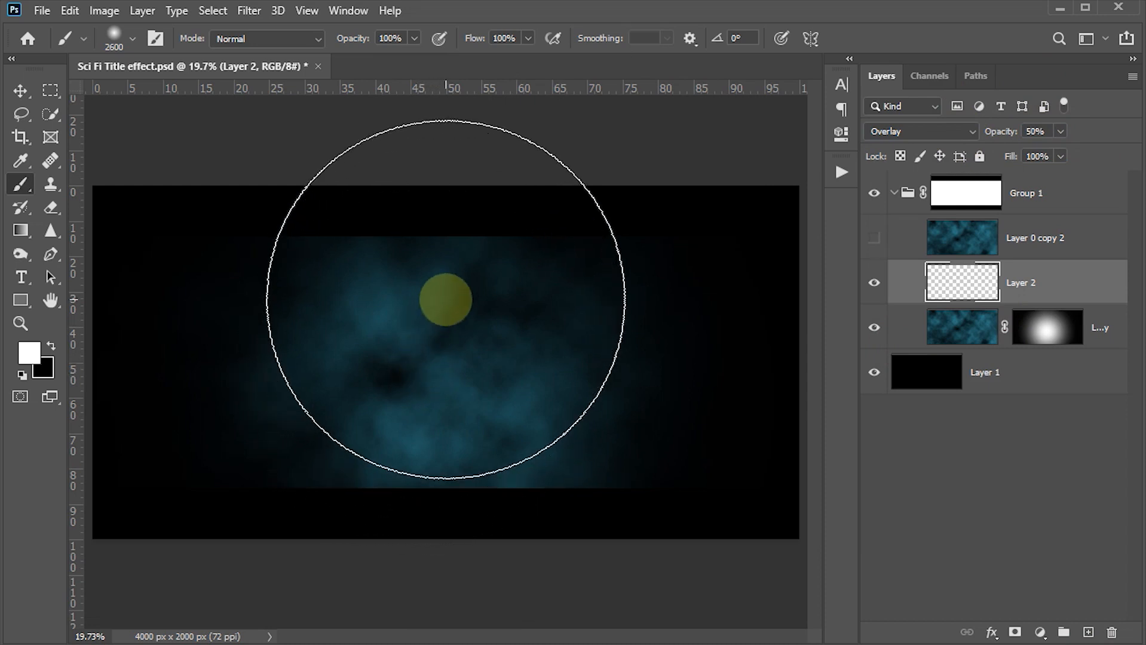
key("bracketleft")
key("bracketleft")
key("bracketleft")
key("bracketleft")
key("bracketleft")
key("bracketleft")
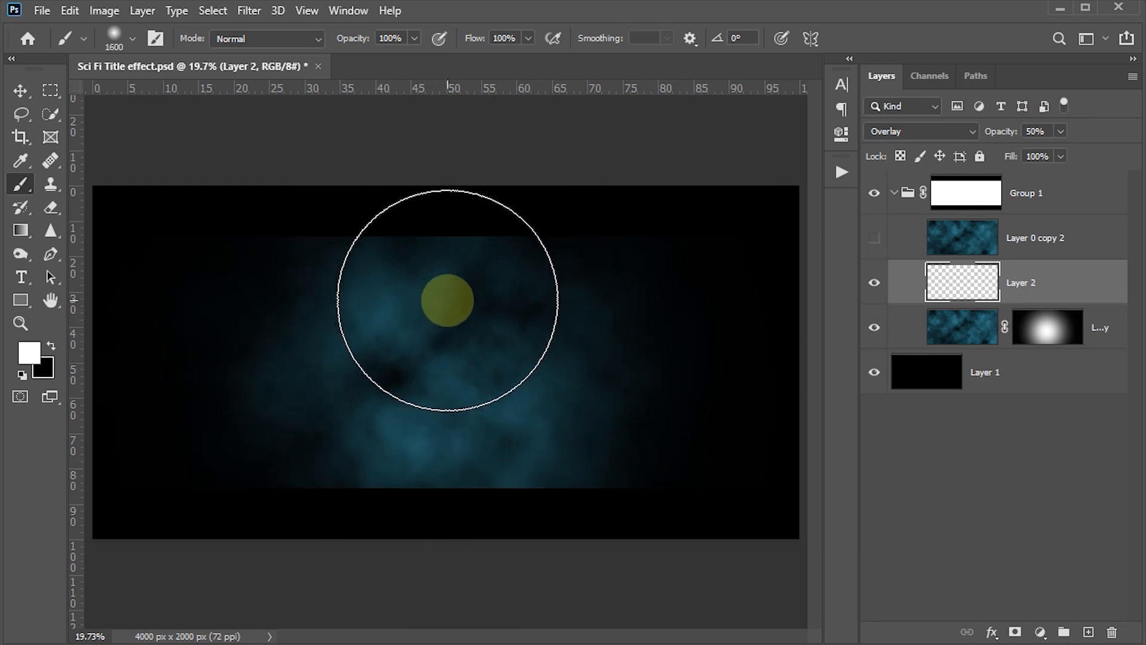
key("bracketleft")
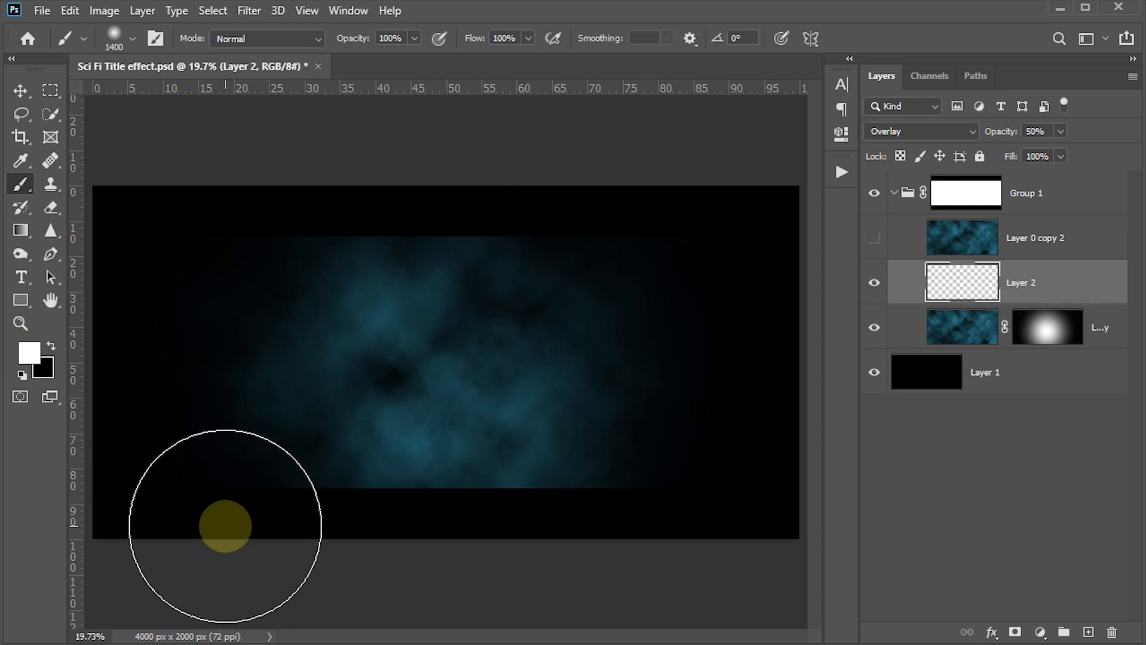
key("Tab")
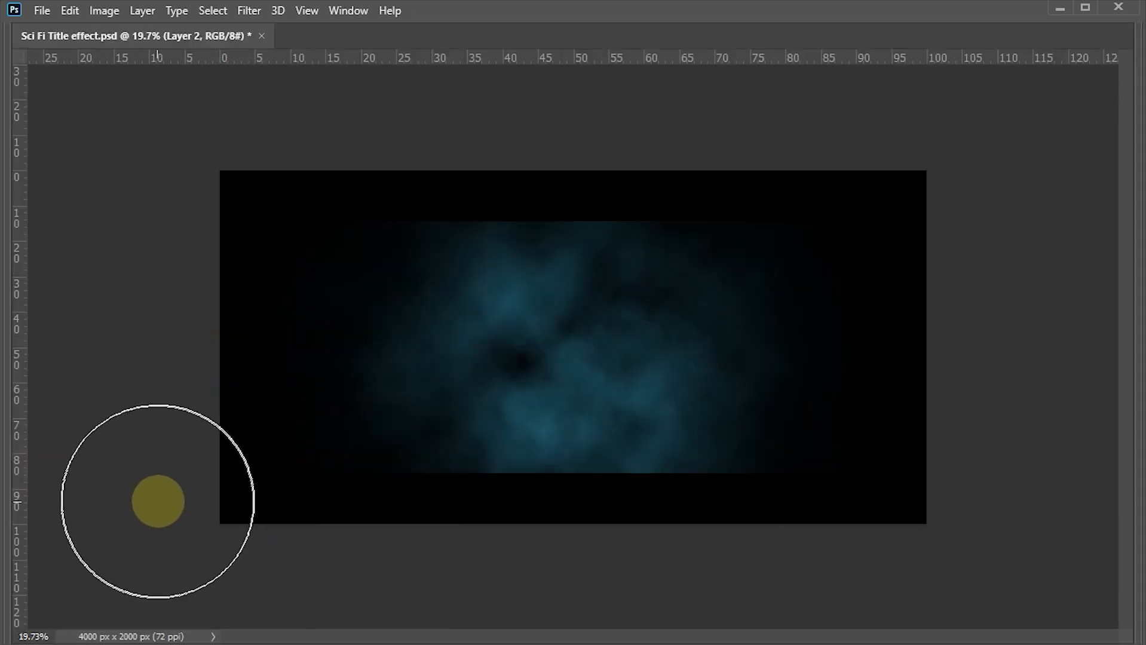
mouse_move(174, 498)
left_mouse_down()
mouse_move(910, 494)
mouse_move(930, 495)
mouse_move(932, 514)
mouse_move(848, 551)
mouse_move(764, 636)
mouse_move(662, 539)
mouse_move(665, 384)
mouse_move(227, 514)
mouse_move(259, 495)
mouse_move(246, 494)
mouse_move(234, 495)
mouse_move(748, 498)
mouse_move(403, 499)
mouse_move(552, 435)
left_mouse_up()
key("Tab")
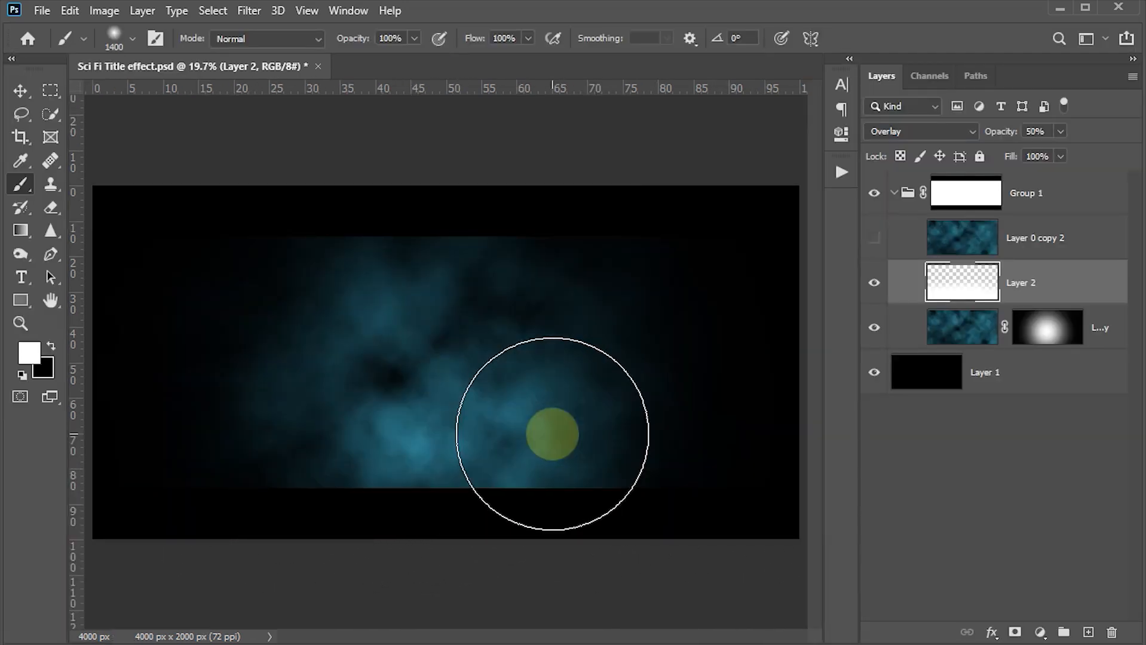
key("ctrl+s")
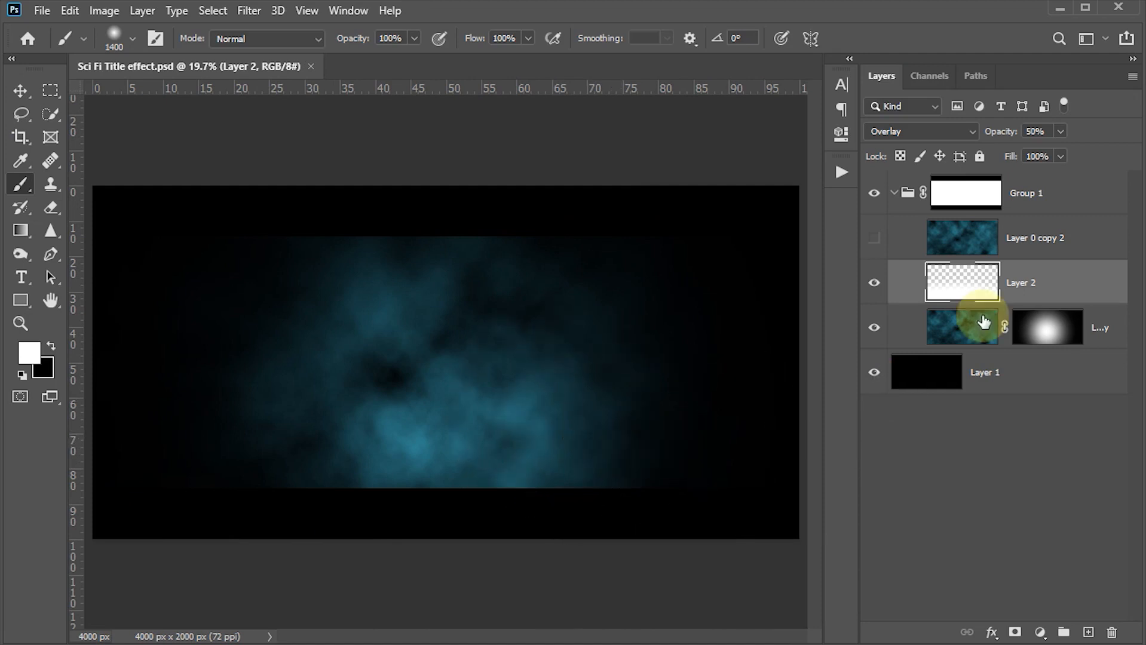
Add the white title text "span" above Layer 0 copy 2 in Ungap Blocks Variable, Swash style, at 250 pt
left_click(977, 239)
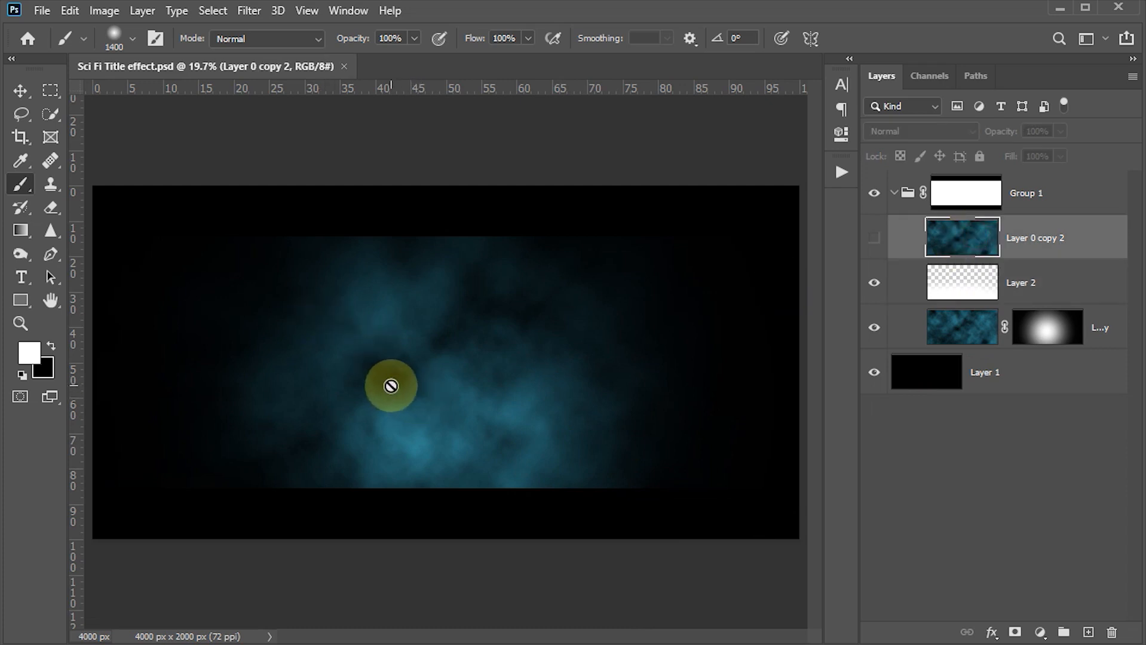
key("t")
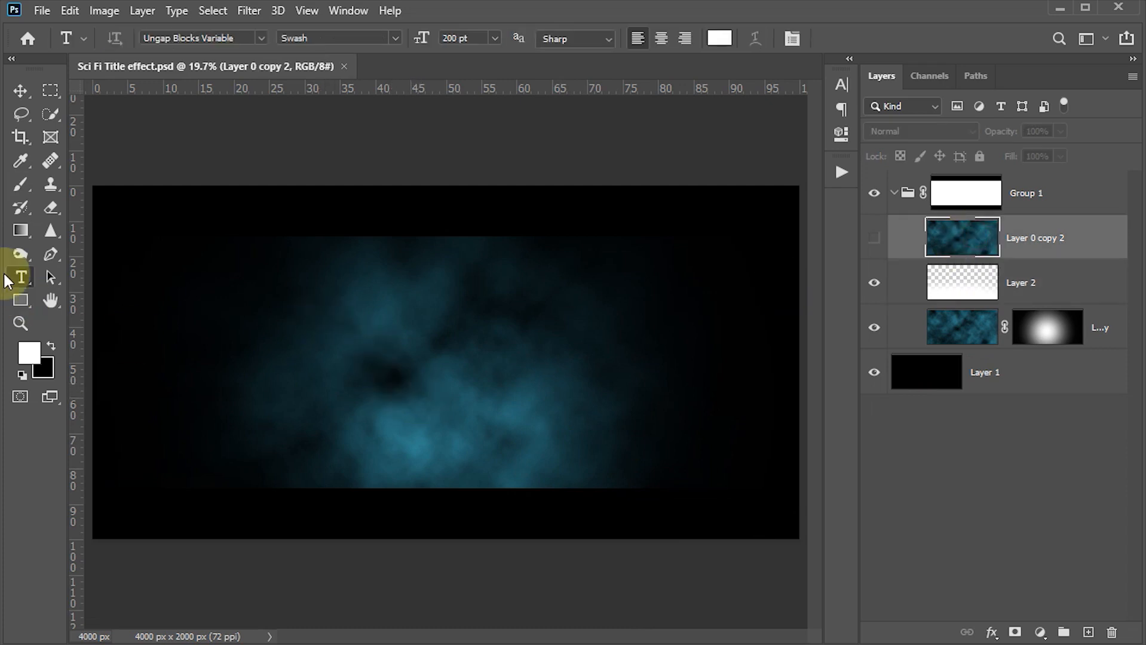
left_click(262, 37)
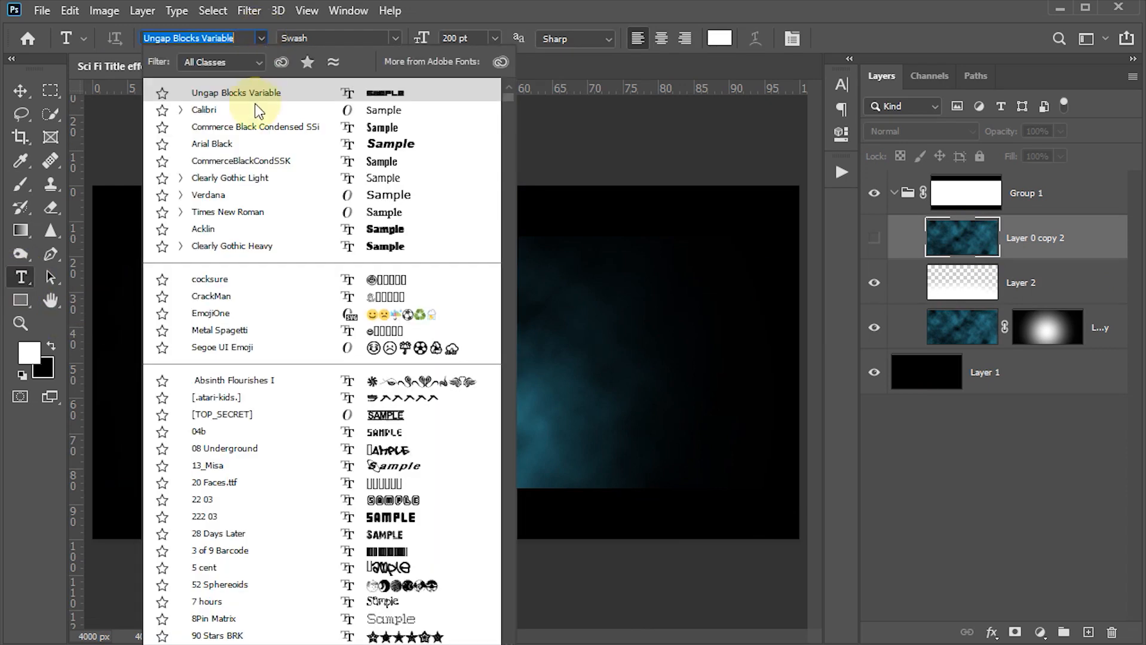
left_click(256, 39)
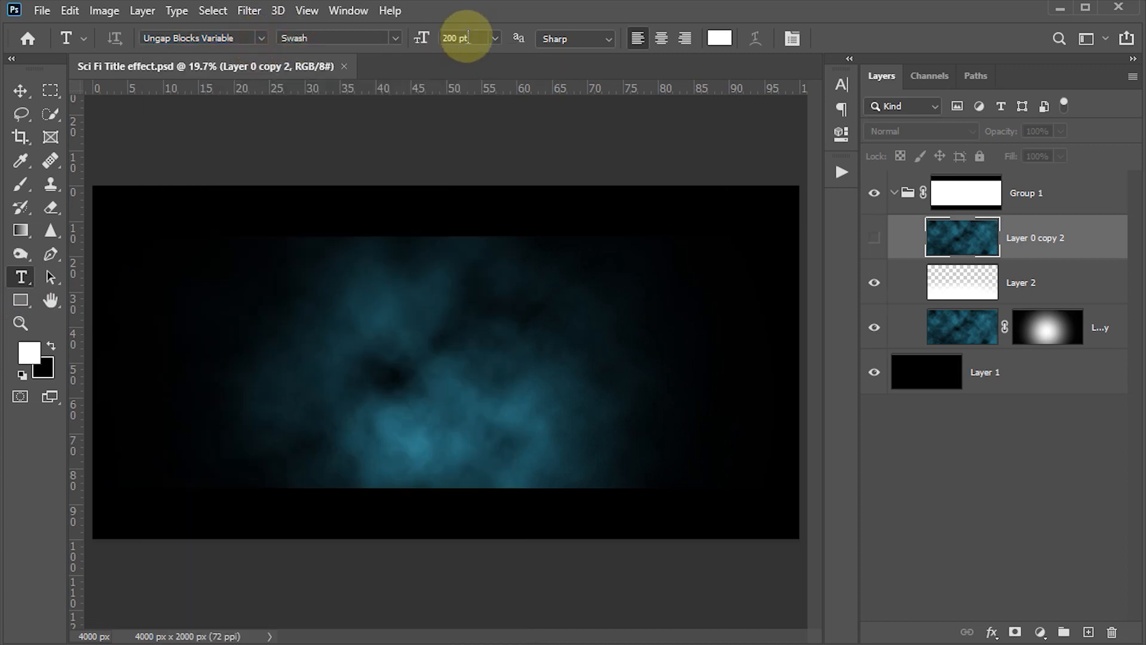
left_click_drag(467, 38, 384, 39)
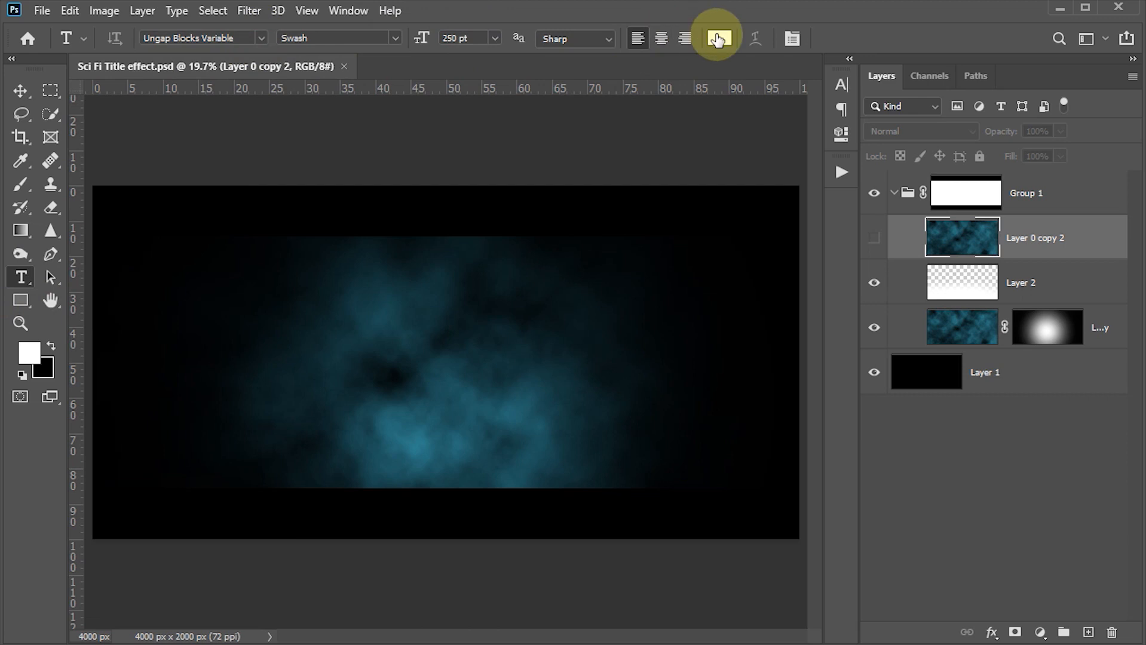
left_click(263, 336)
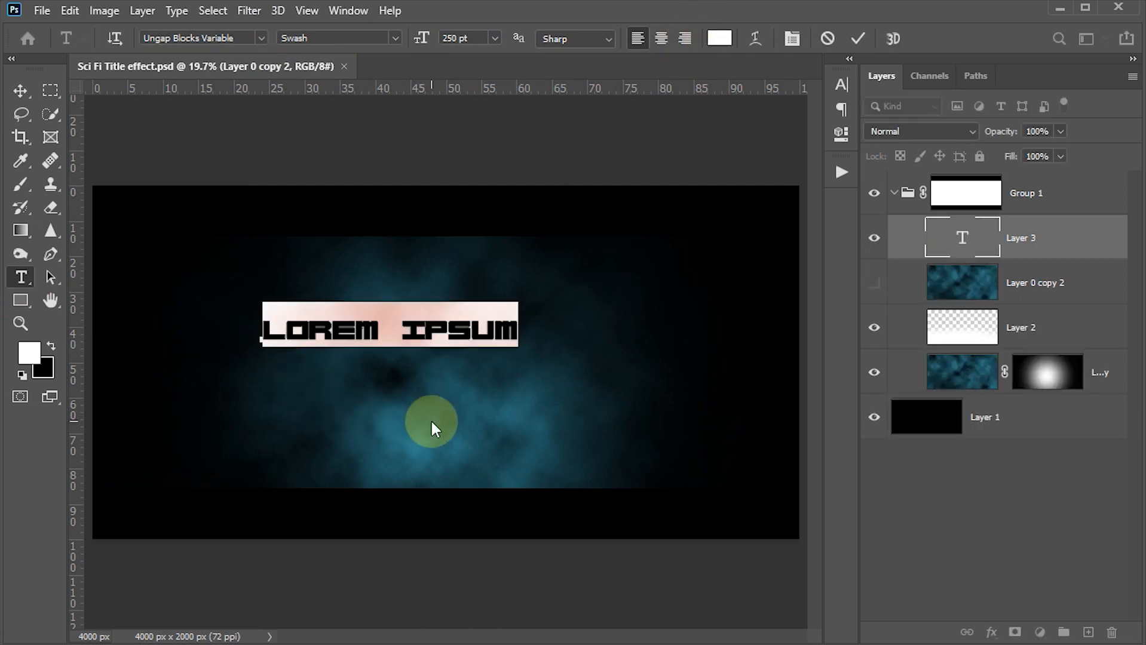
type("A")
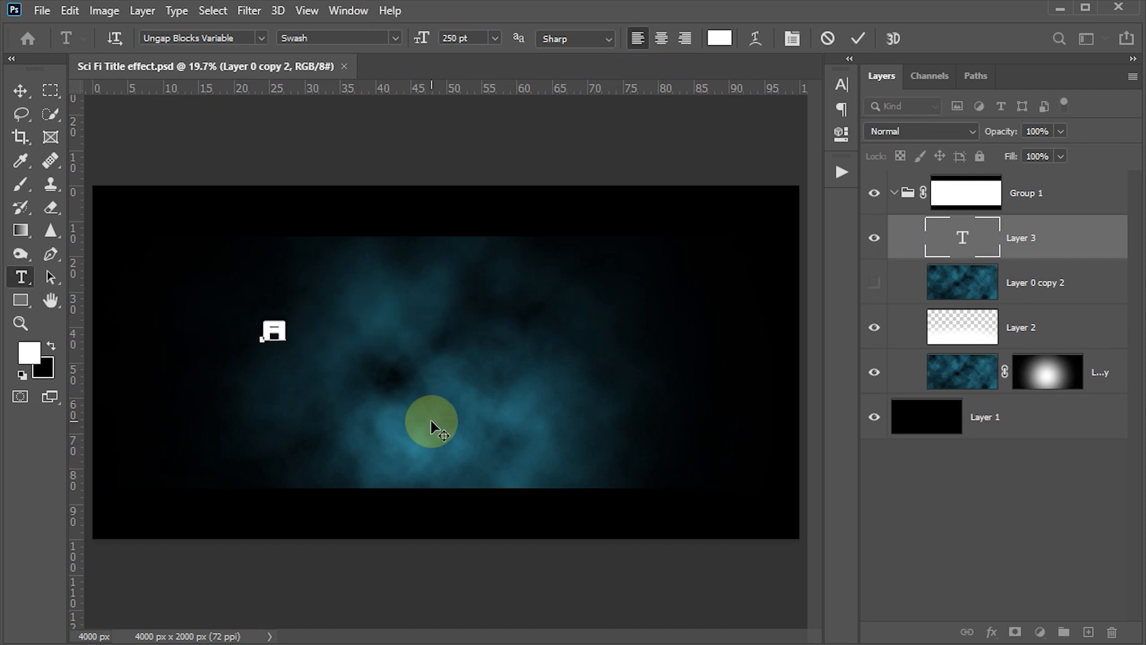
type("PAN")
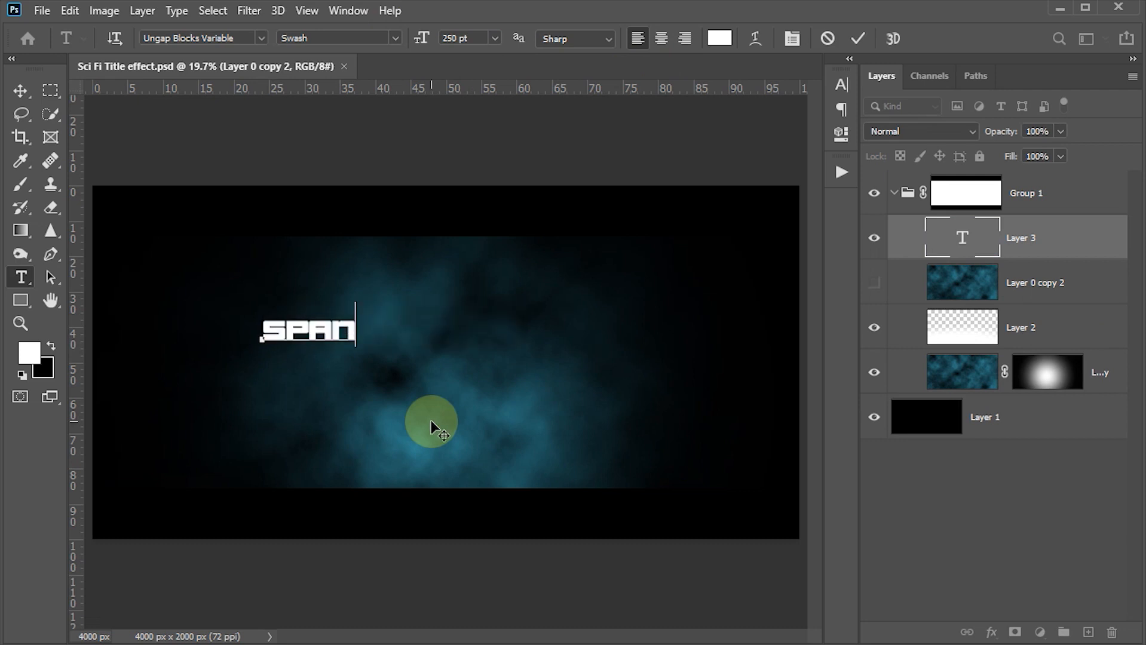
left_click(859, 37)
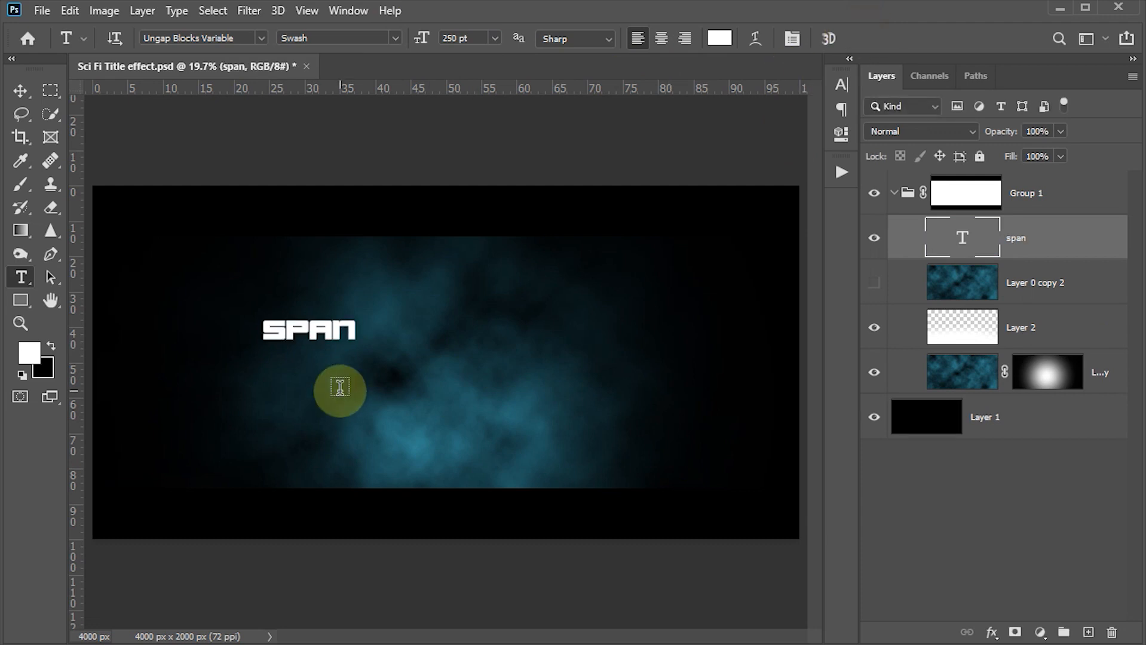
Scale the span title up proportionally to about 472% and place it over the middle of the clouds
key("ctrl+t")
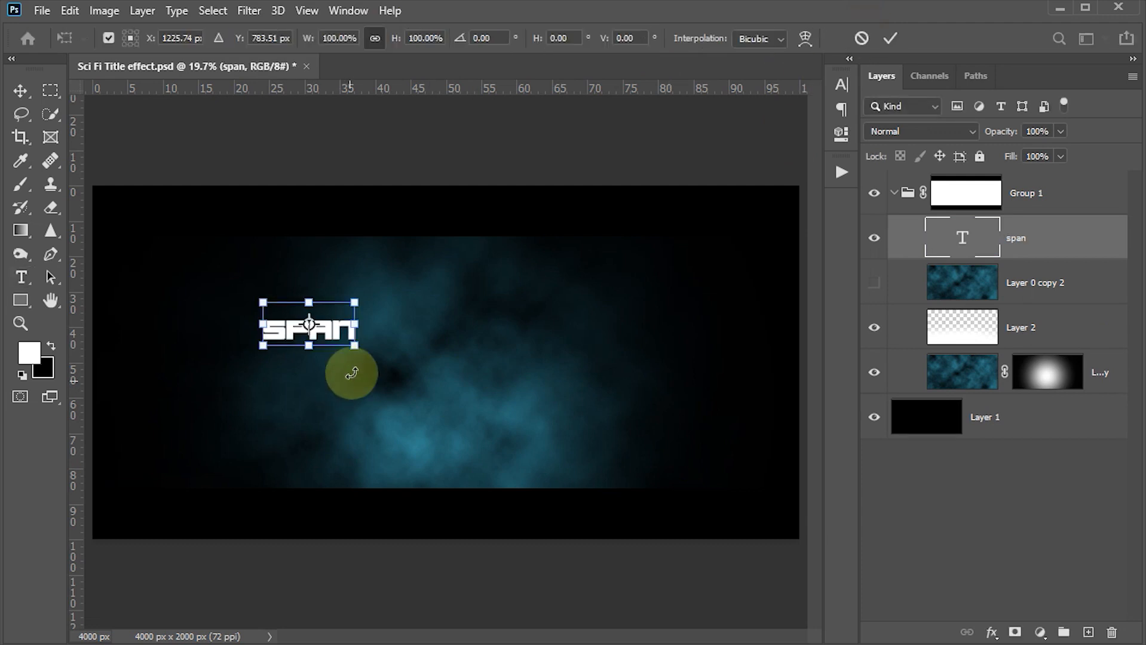
left_click_drag(357, 347, 527, 428)
left_click_drag(422, 392, 528, 395)
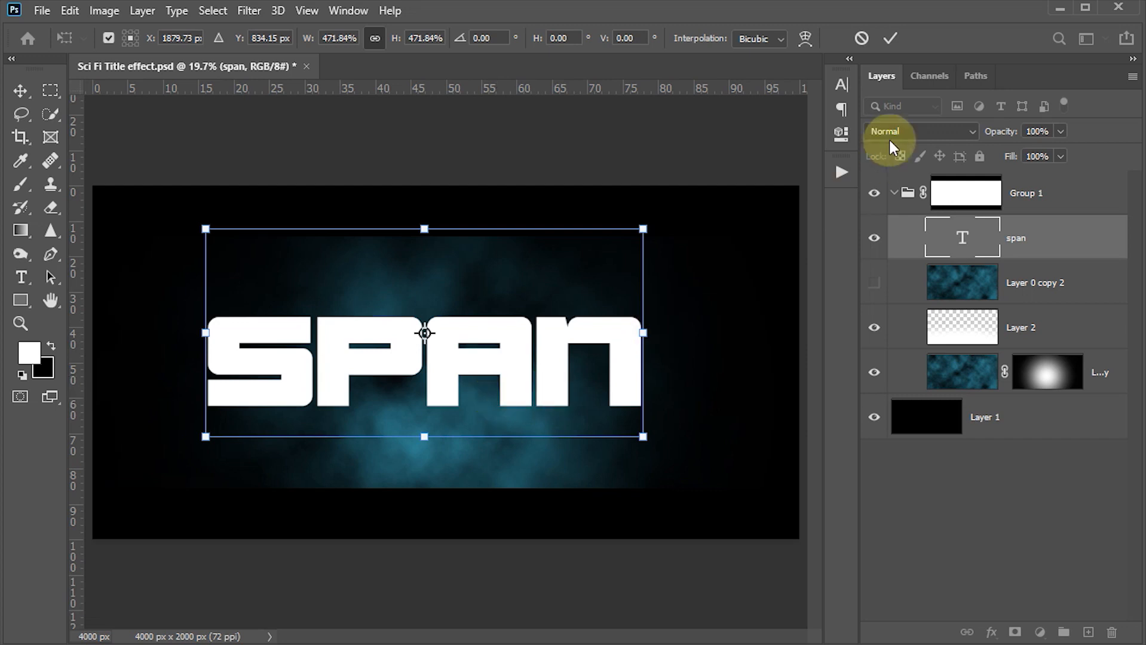
left_click(895, 35)
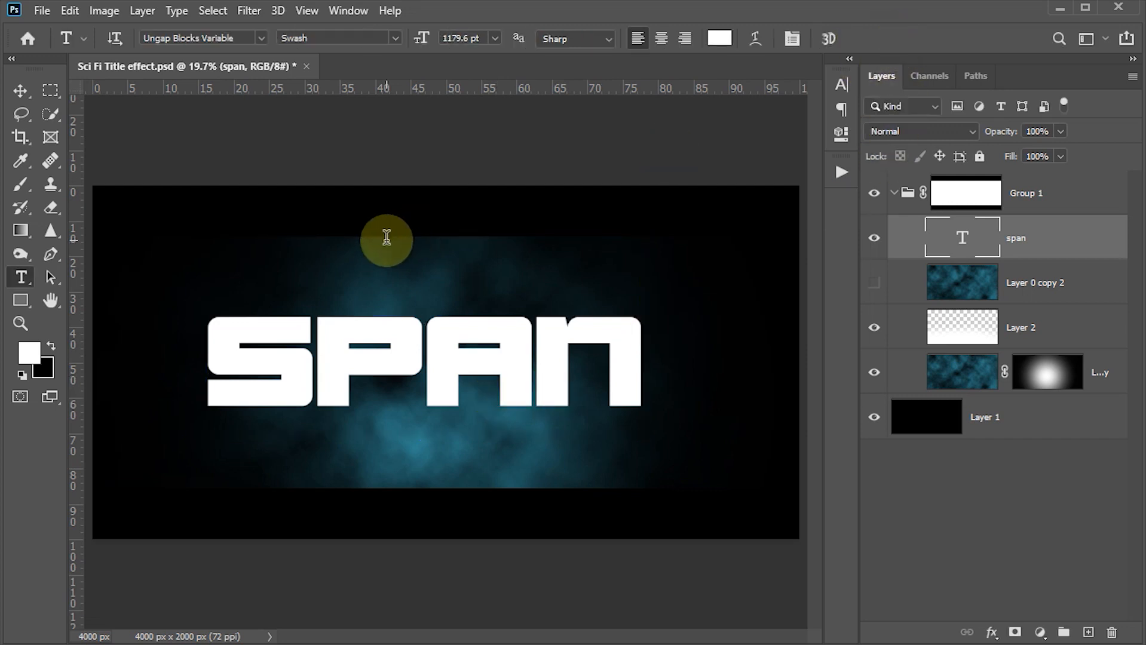
Centre the span title horizontally and vertically on the whole canvas and clear the selection
left_click(20, 90)
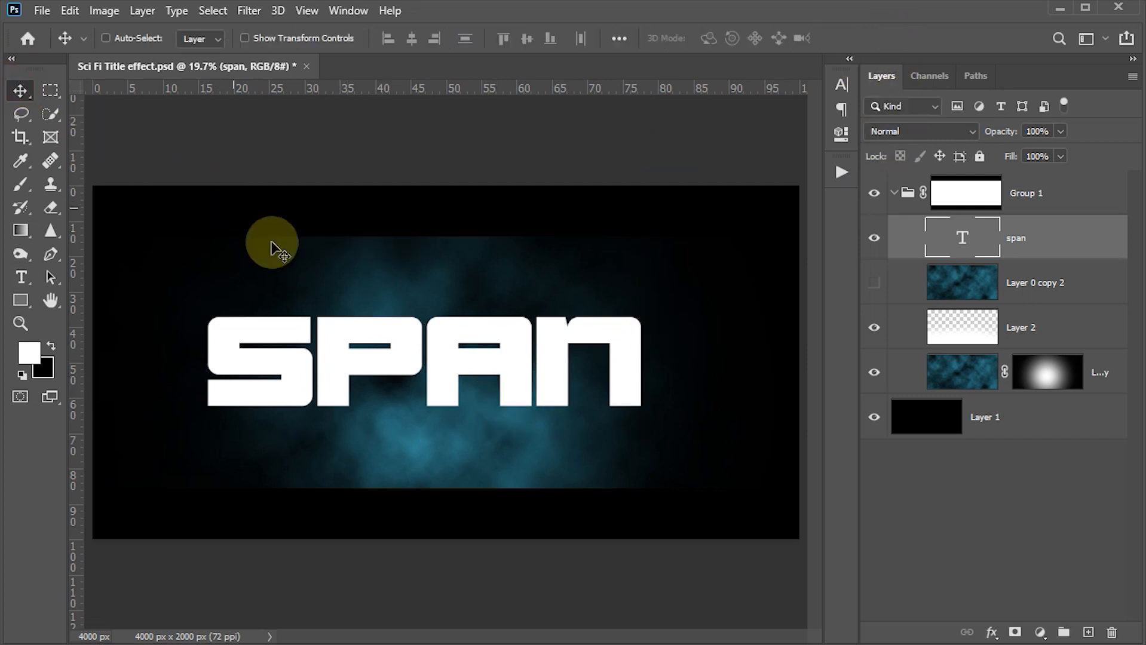
key("ctrl+a")
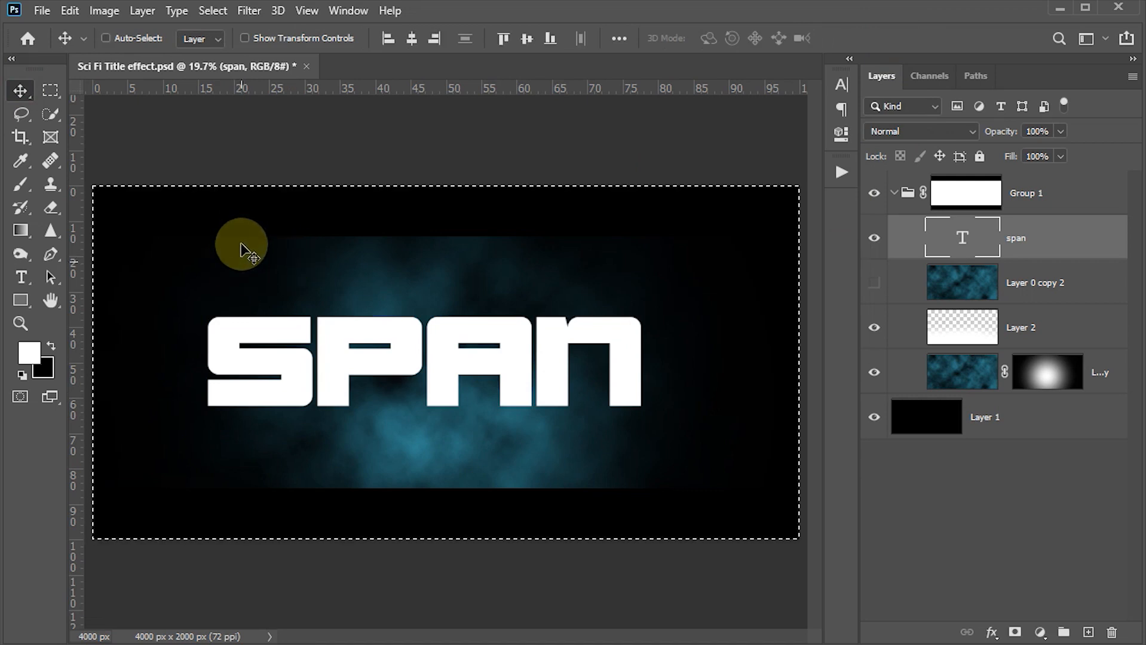
left_click(410, 40)
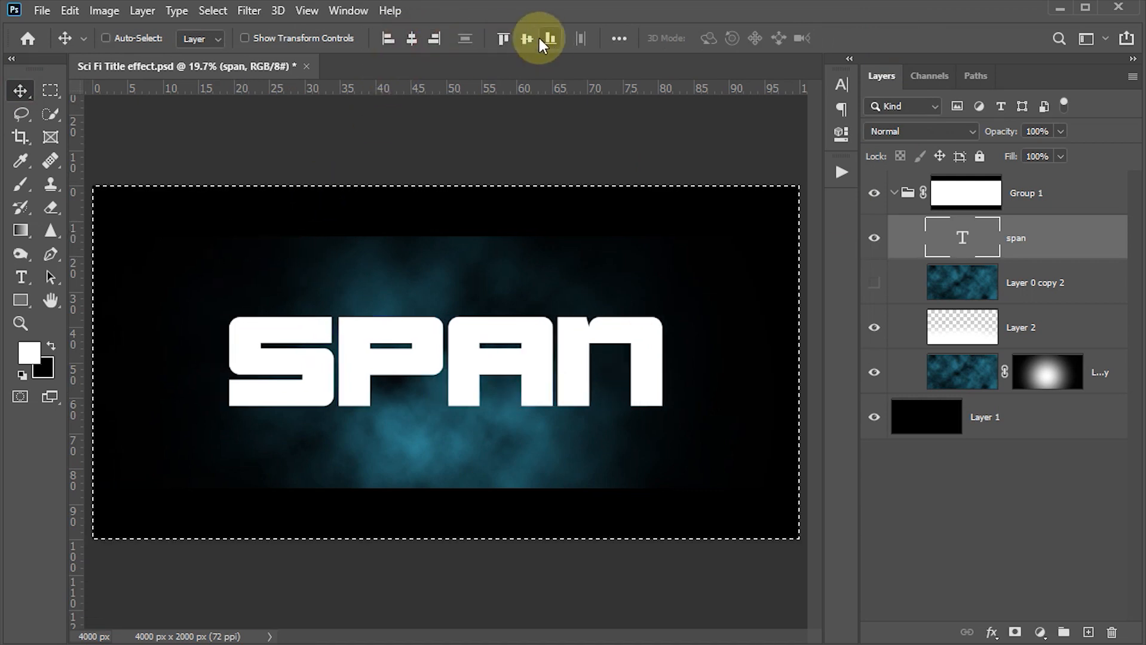
left_click(527, 39)
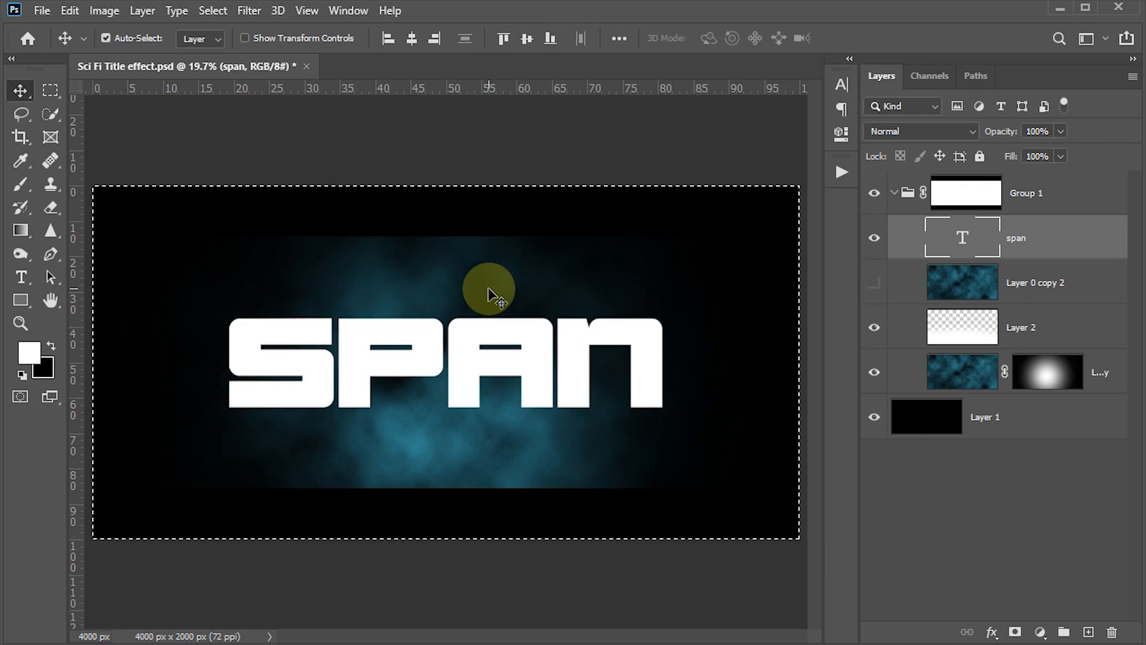
key("ctrl+d")
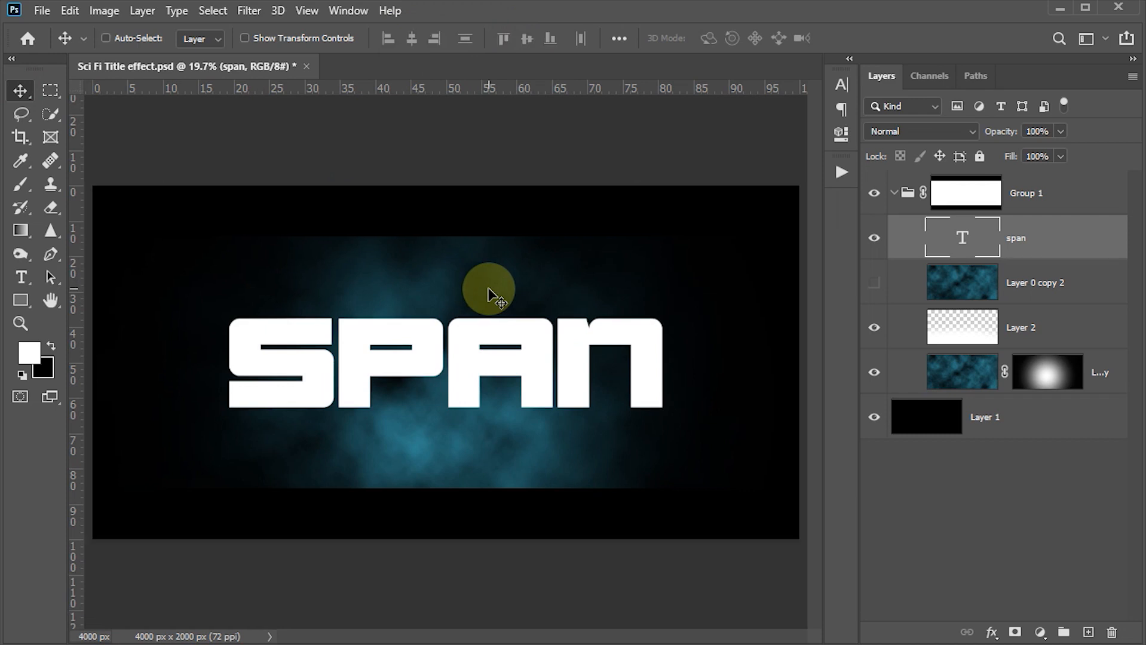
Reduce the span text layer's fill to 0%, leaving its opacity at 100%
left_click(1061, 159)
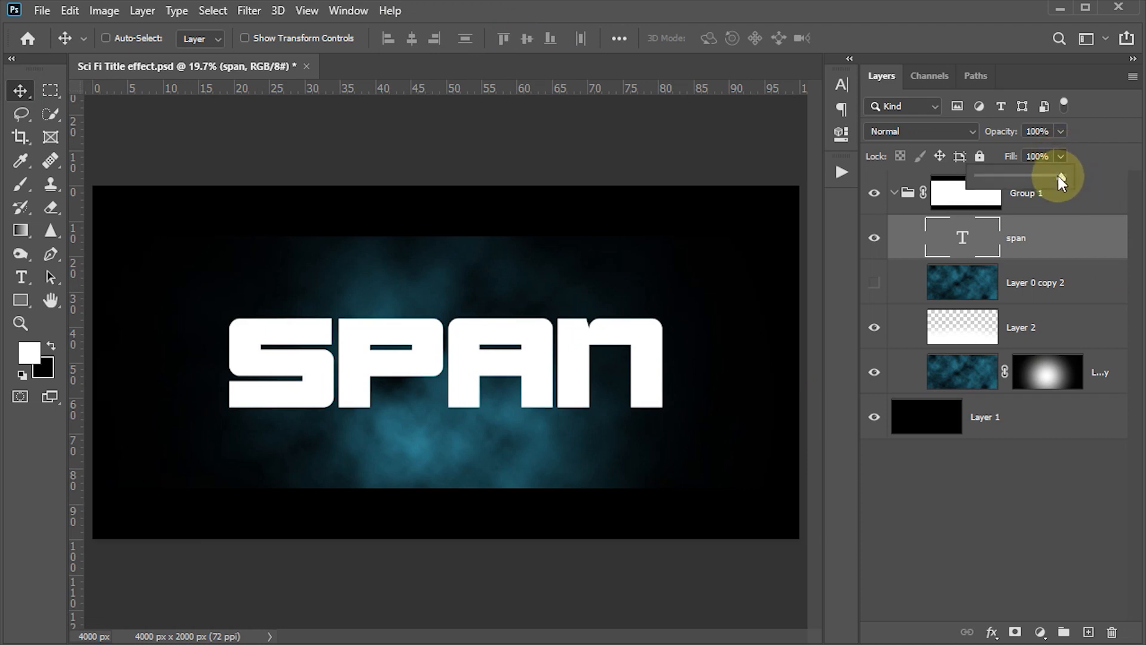
left_click_drag(1059, 175, 961, 178)
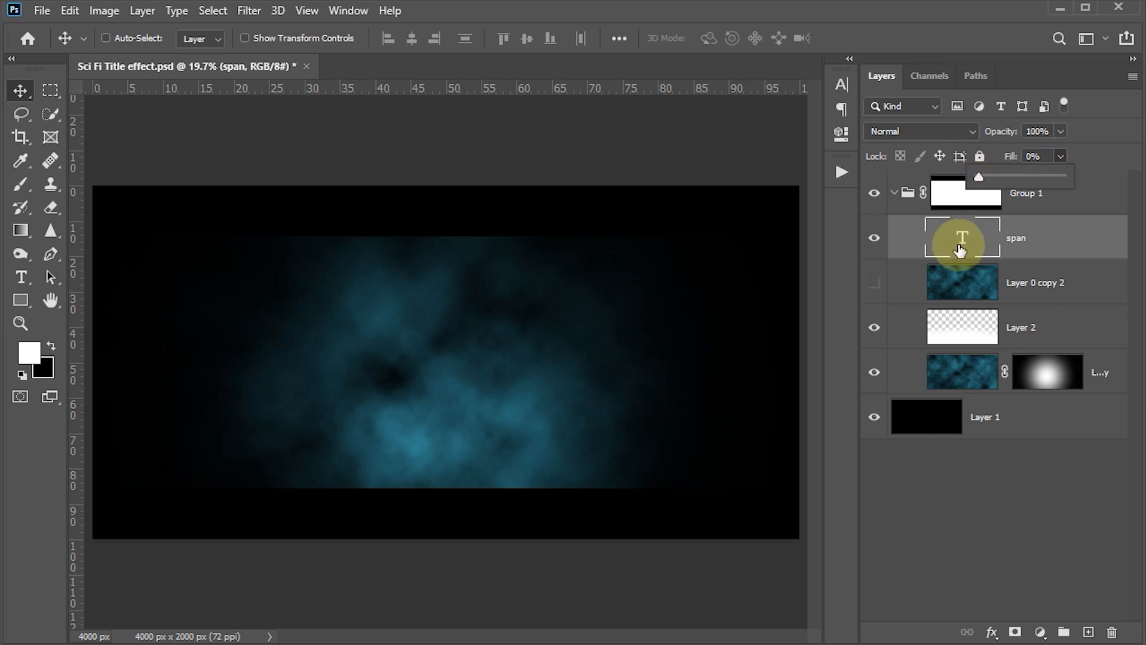
left_click(987, 246)
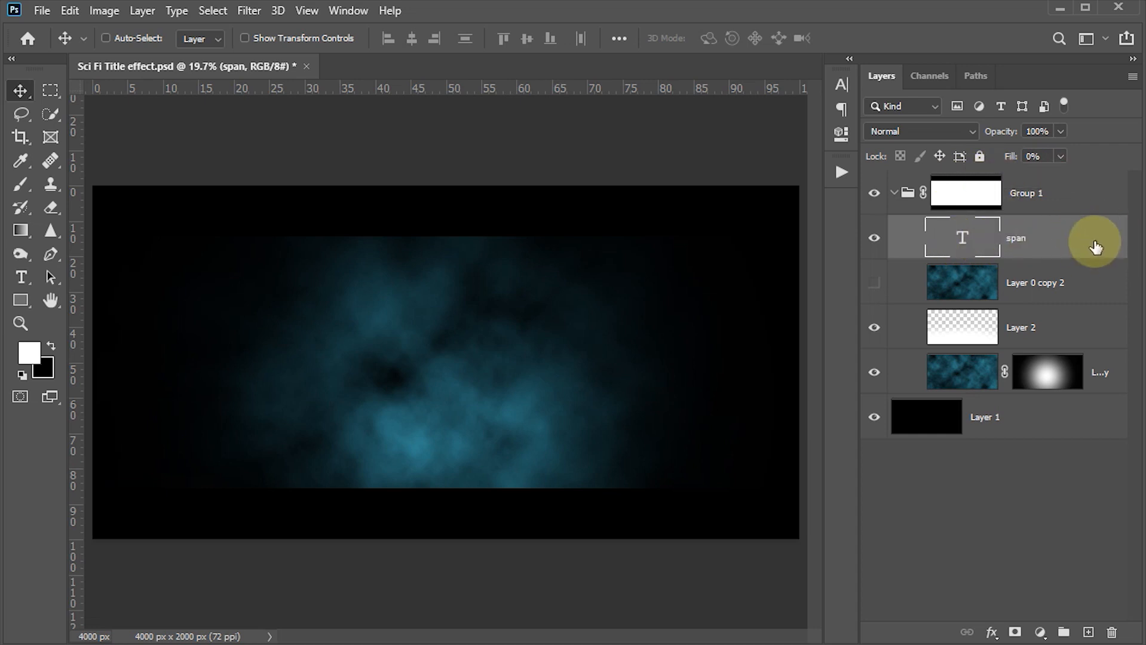
Add a Bevel & Emboss effect to the span layer: Inner Bevel, Chisel Hard, 200% depth and 8 px size
left_click(1108, 243)
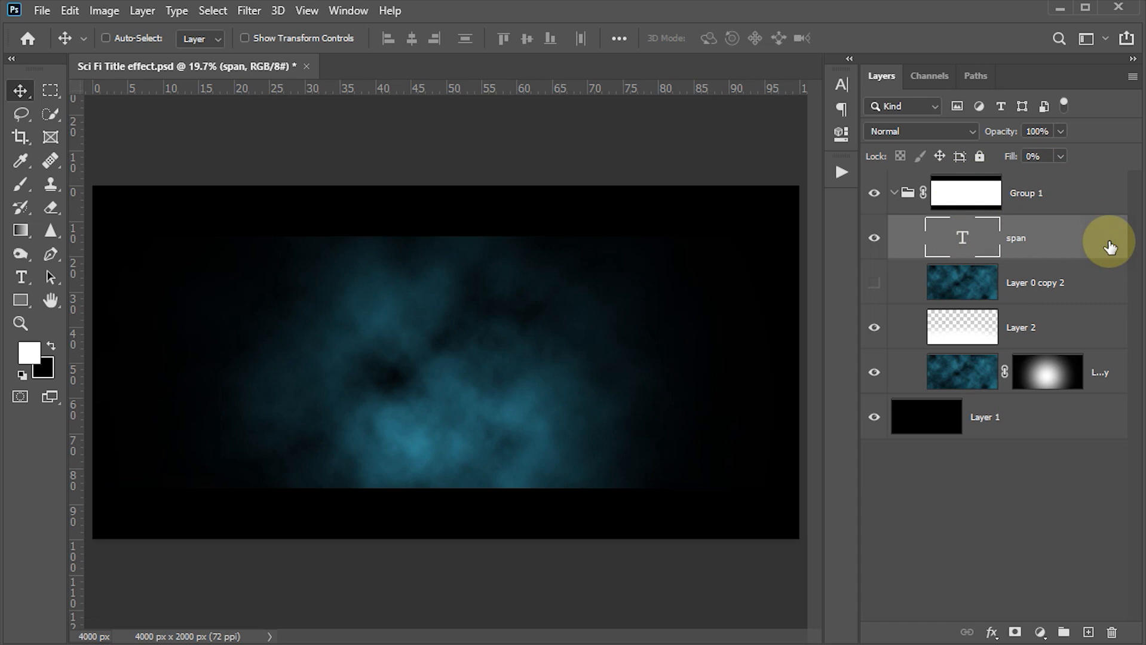
double_click(1110, 246)
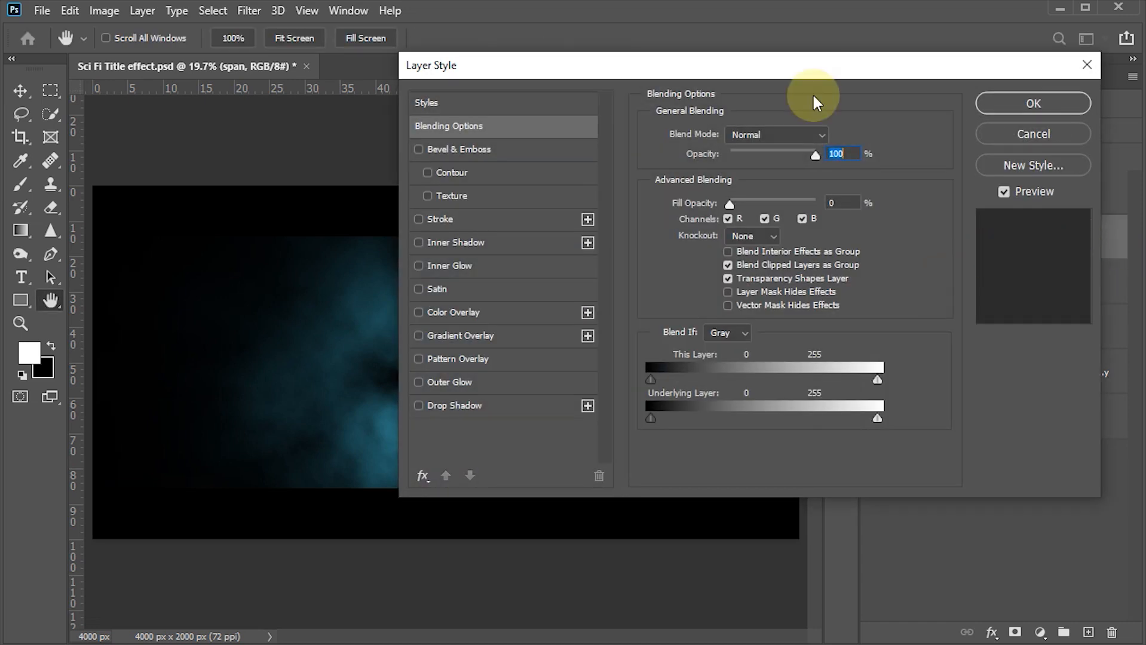
left_click(464, 148)
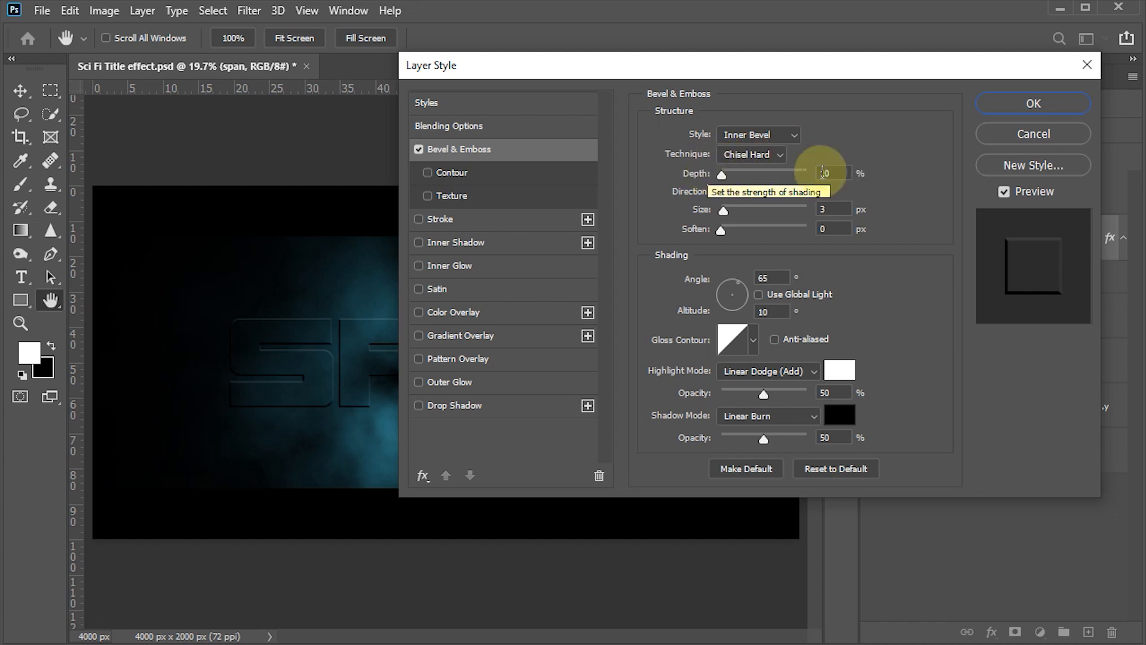
double_click(816, 173)
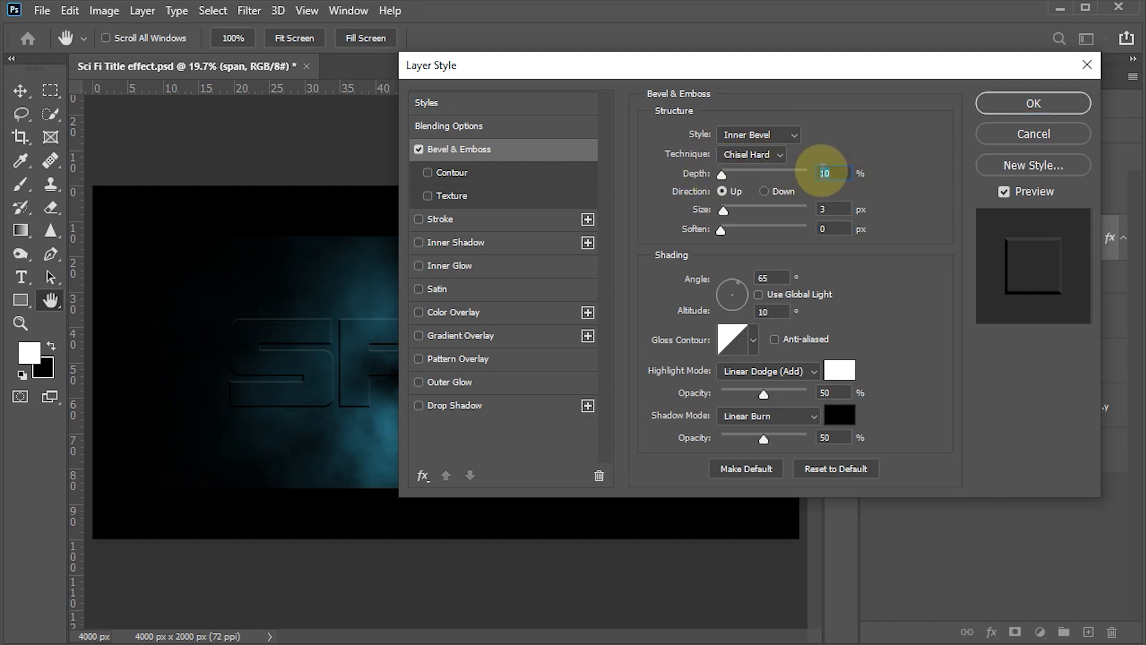
type("200")
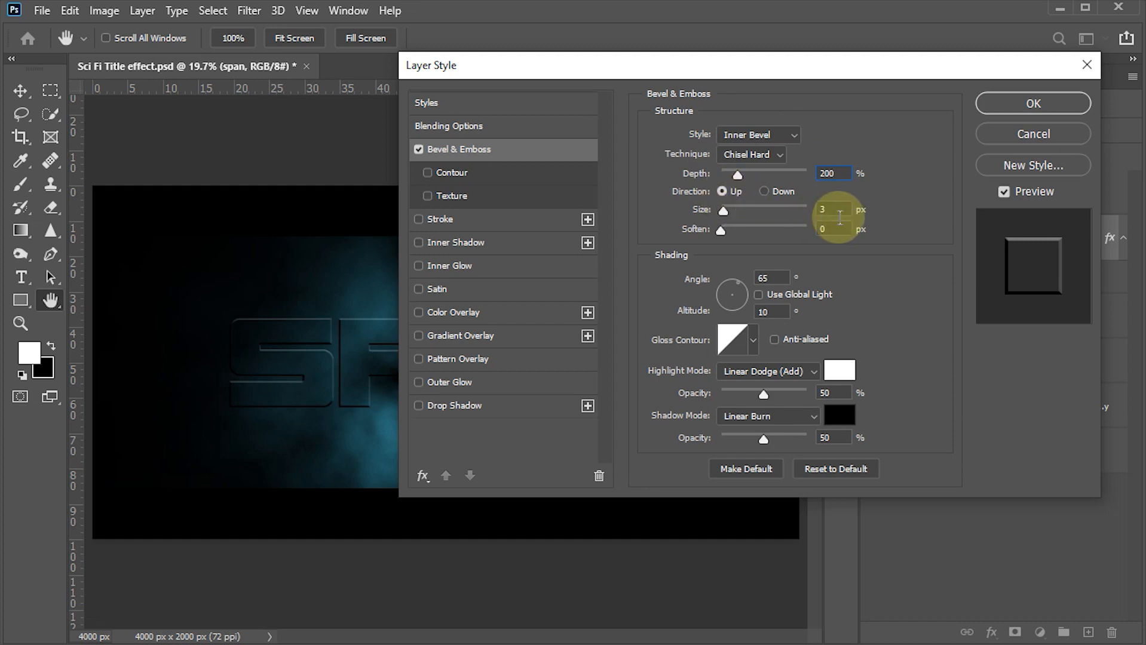
key("Tab")
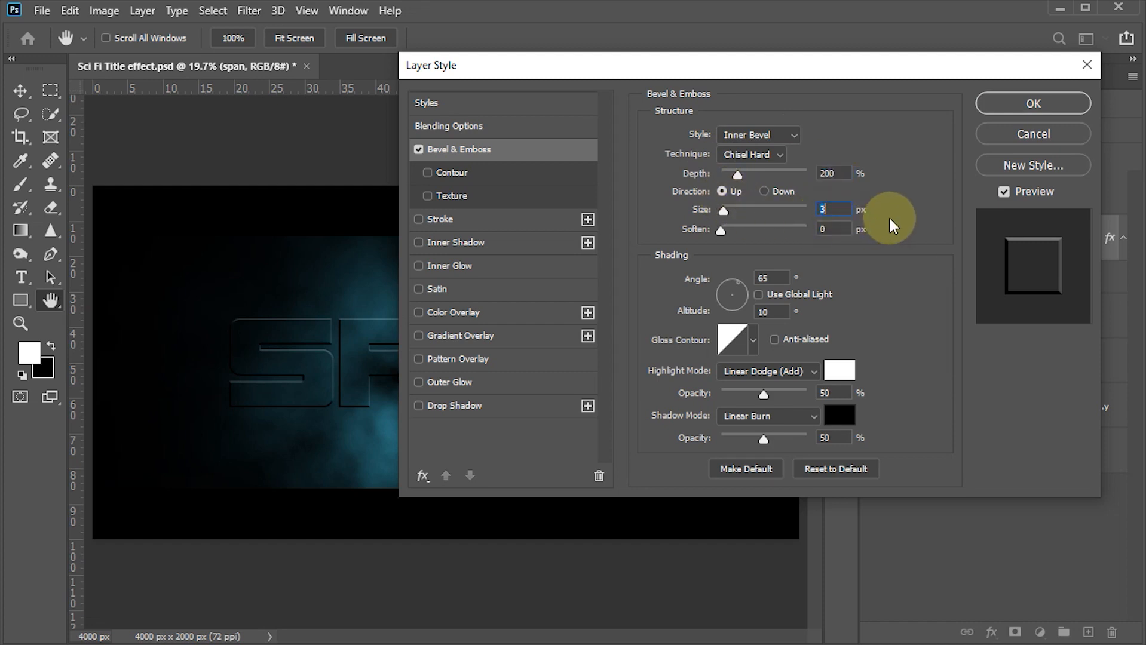
type("8")
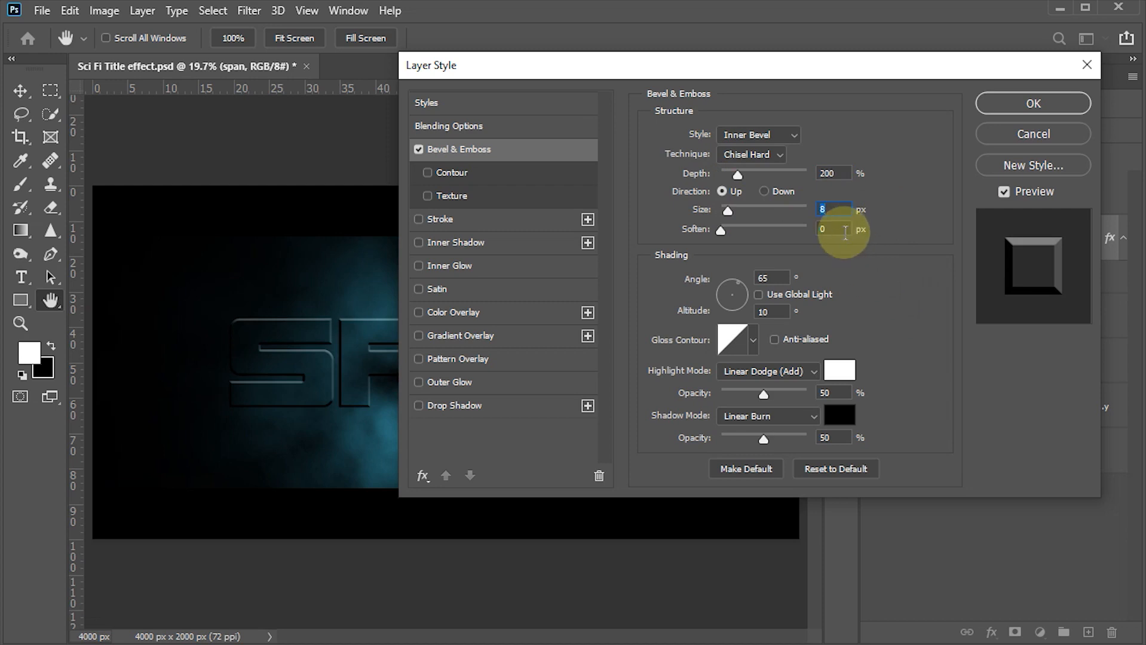
Set the bevel's shading angle to 110°, with 0 px soften, 10° altitude and the linear gloss contour
left_click(845, 231)
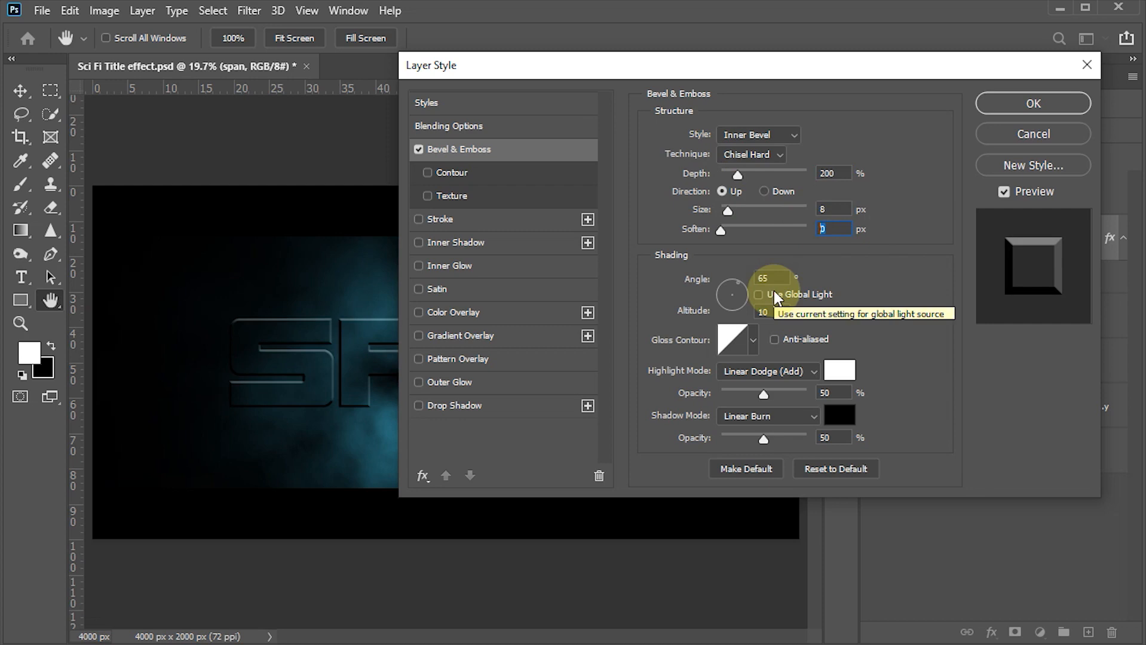
key("Tab")
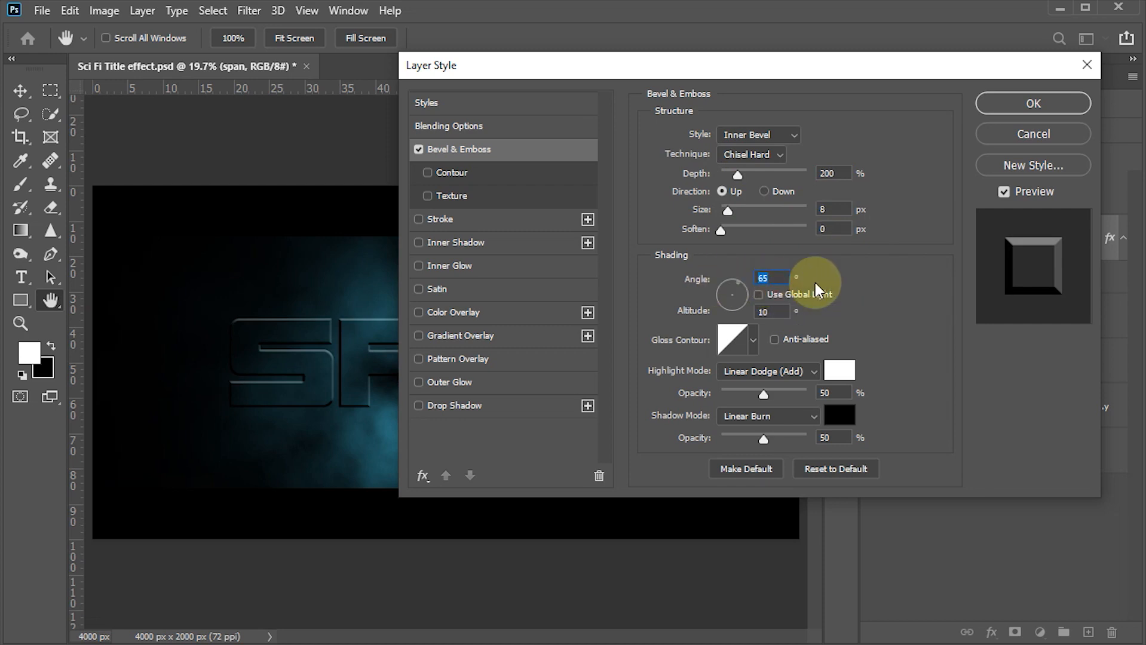
type("110")
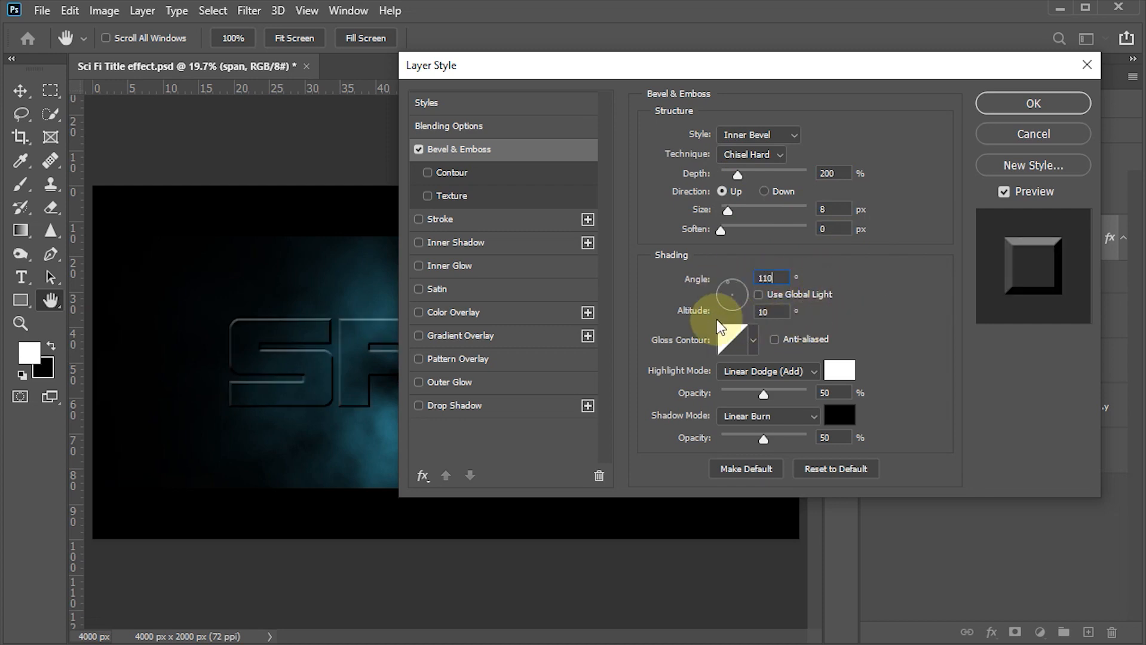
key("Tab")
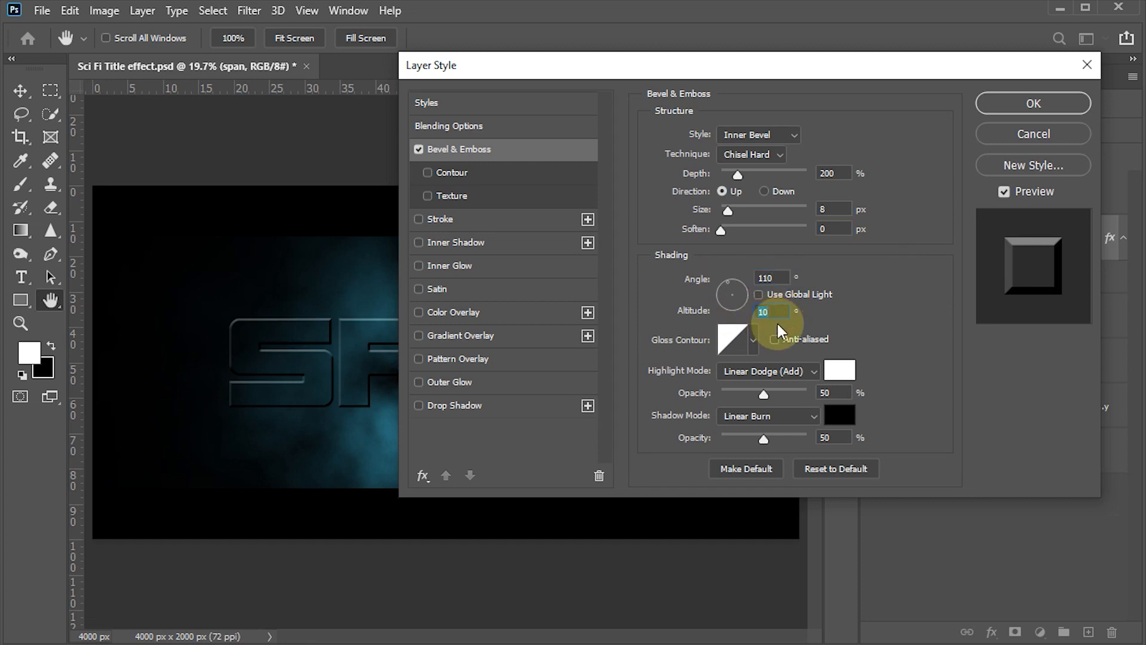
left_click(752, 341)
left_click(853, 311)
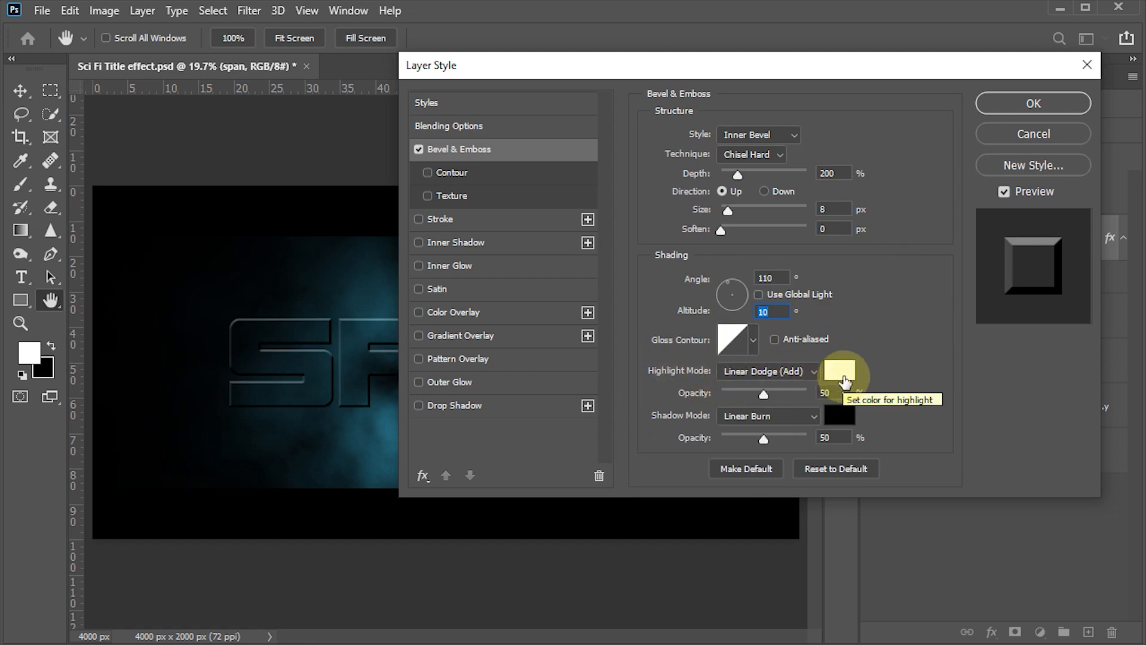
Check the bevel's white highlight colour and raise the Linear Dodge (Add) highlight opacity to 100%
left_click(842, 373)
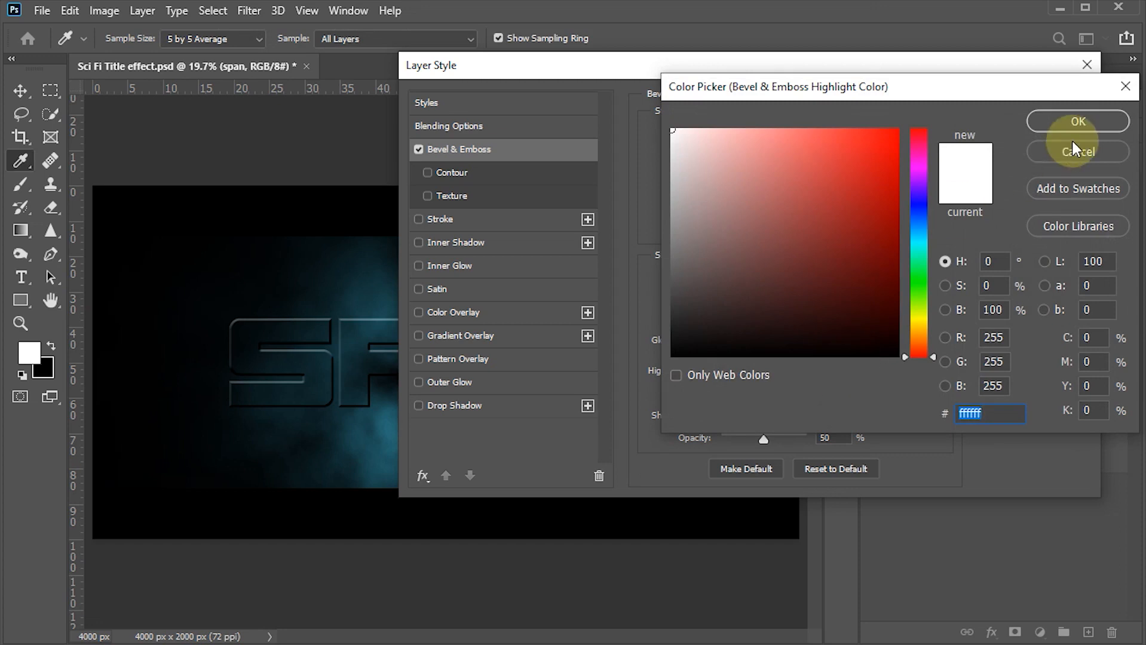
left_click(1069, 153)
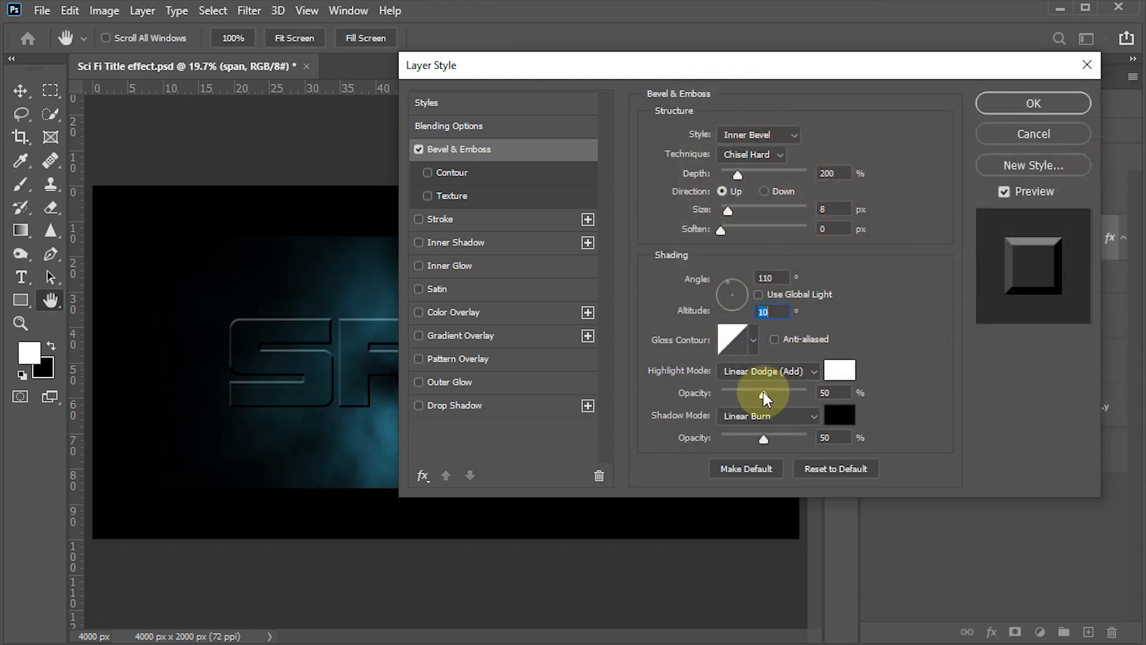
left_click_drag(763, 394, 844, 378)
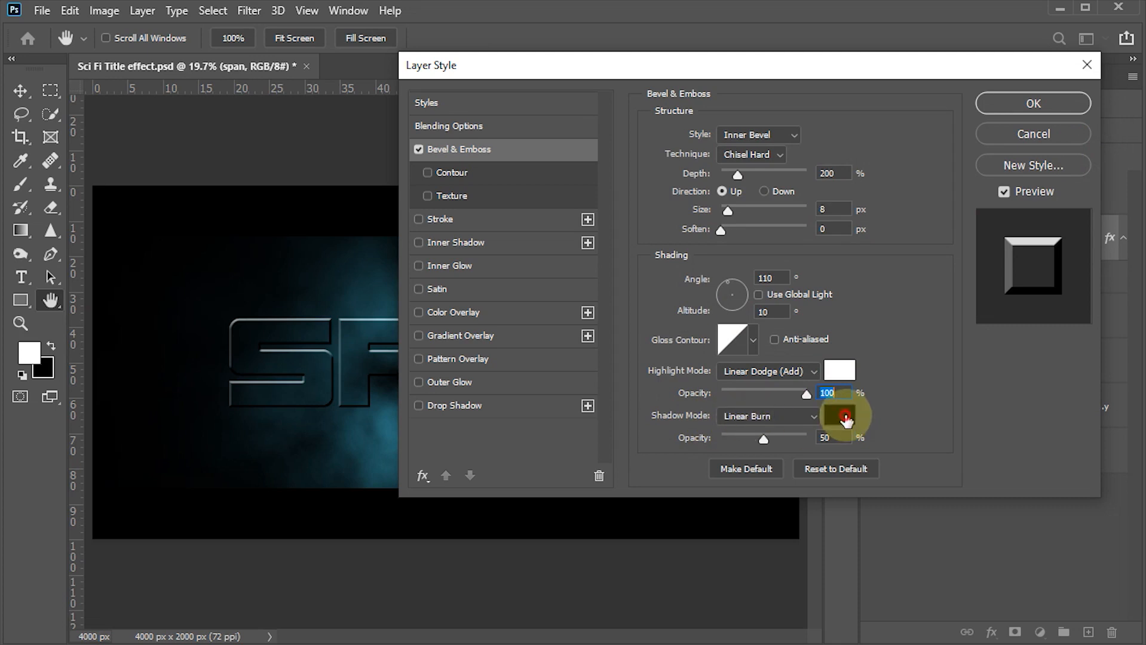
Check the bevel's black shadow colour and raise the Linear Burn shadow opacity to 100%
left_click(846, 421)
left_click(1115, 146)
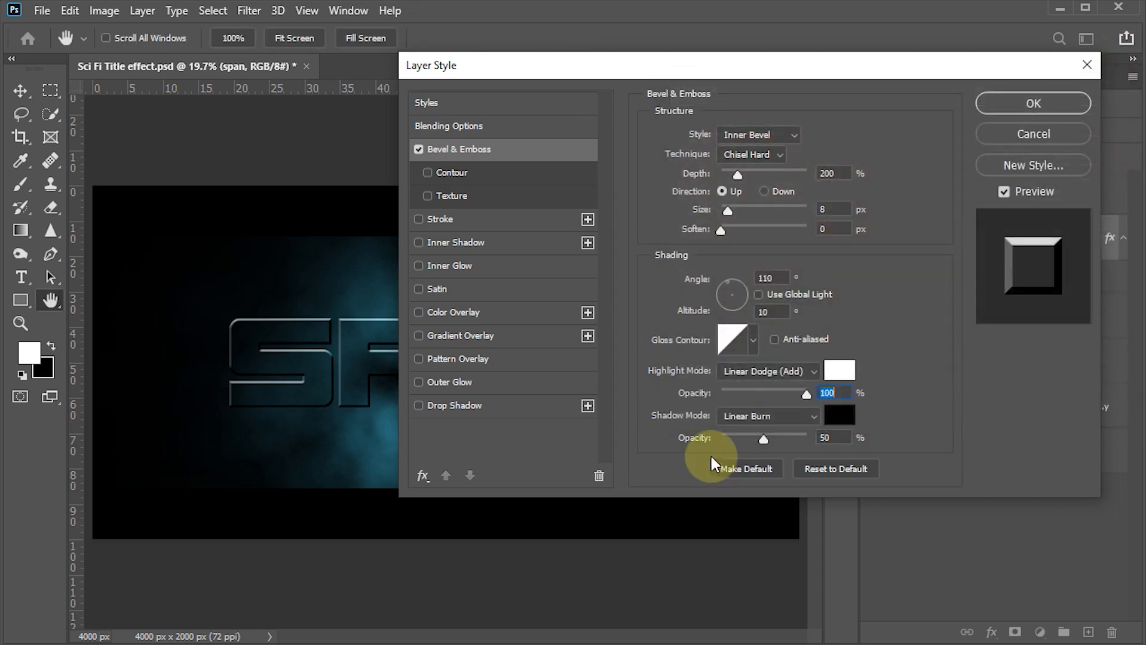
left_click_drag(764, 440, 802, 440)
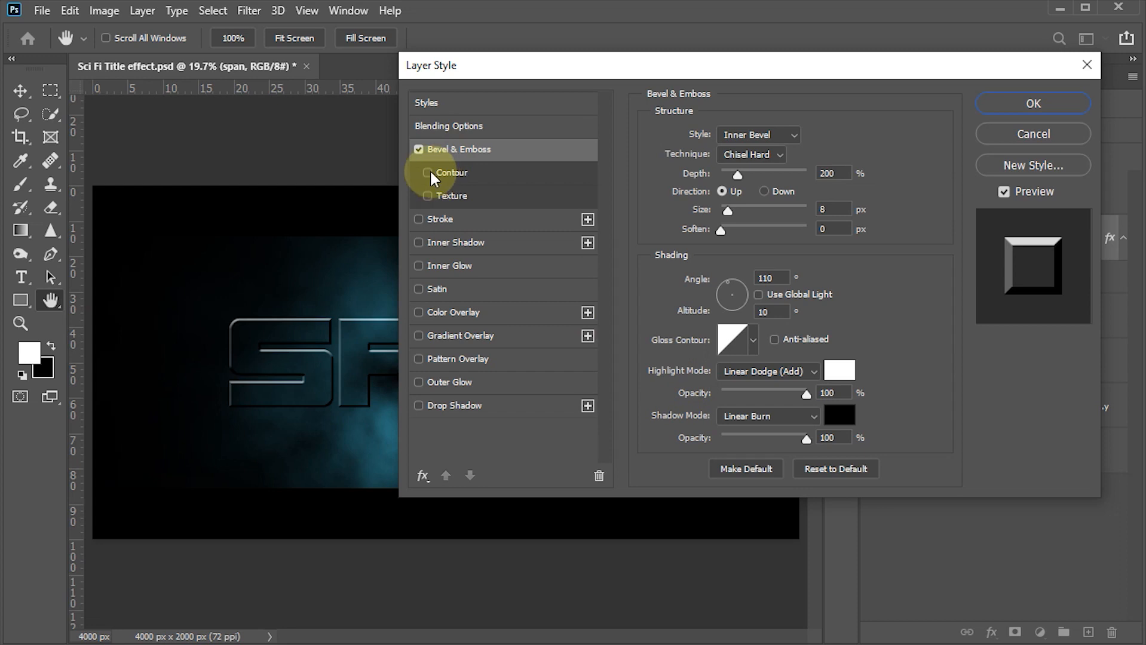
Enable the bevel's Contour with the Ring preset at 100% range, apply the layer style and save the document
left_click(459, 173)
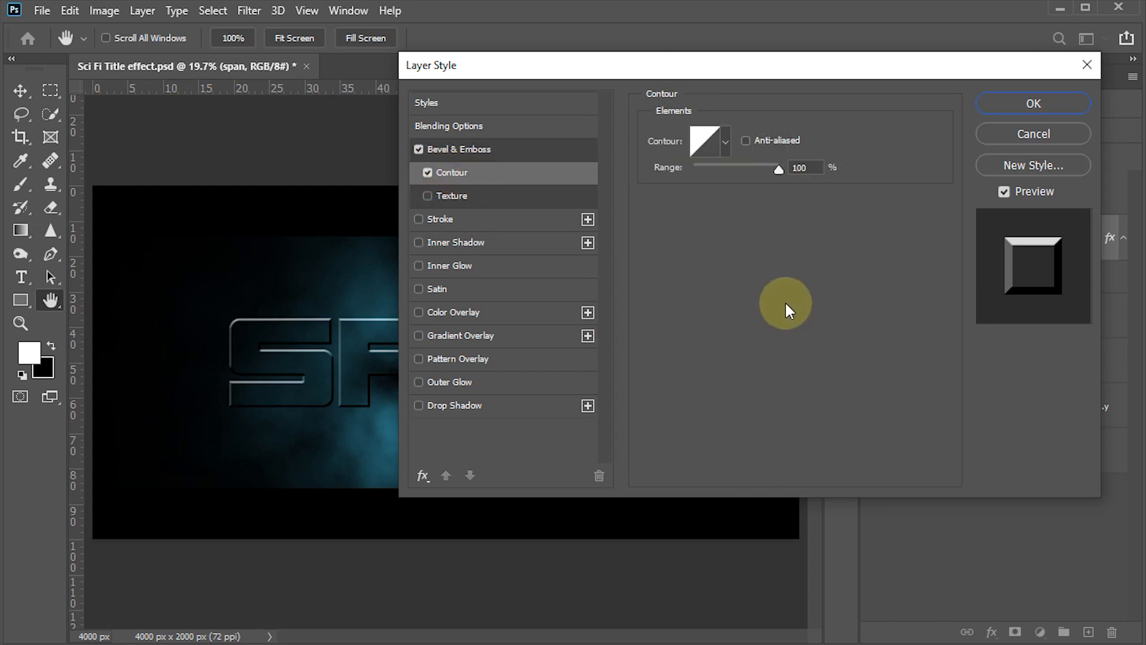
left_click(726, 139)
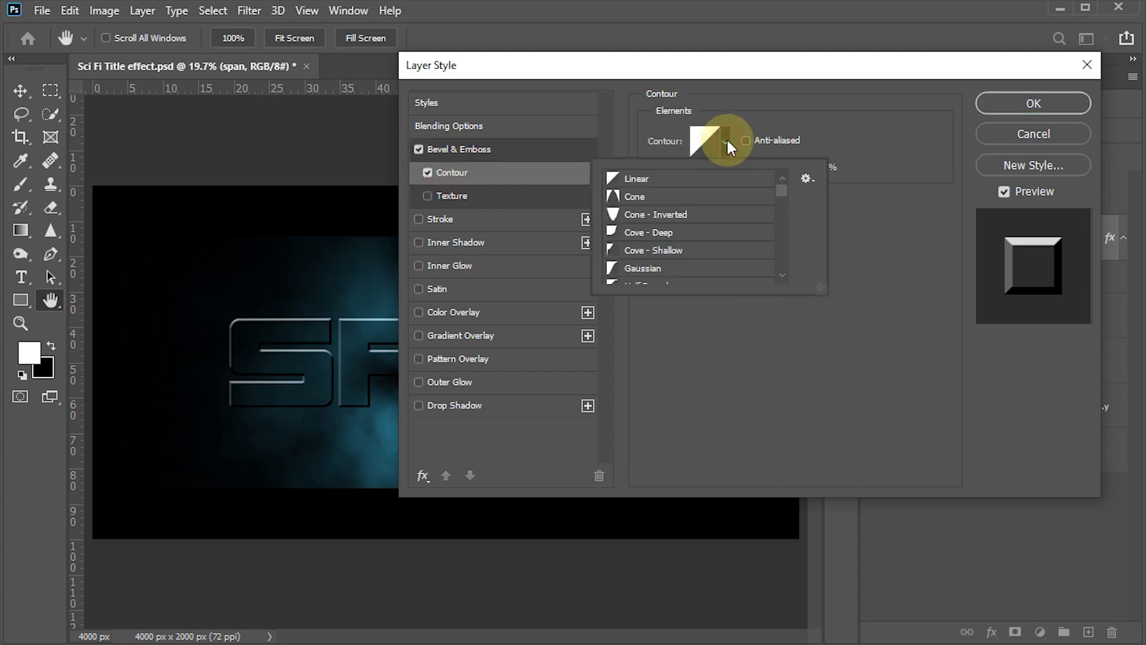
left_click_drag(780, 188, 779, 193)
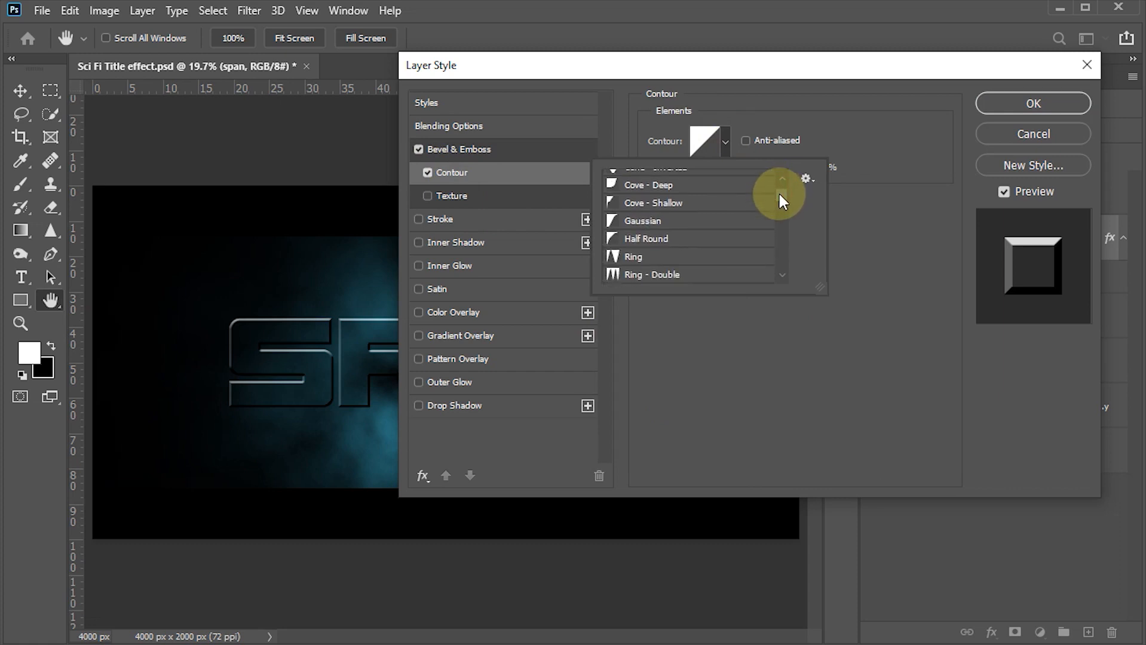
left_click(634, 258)
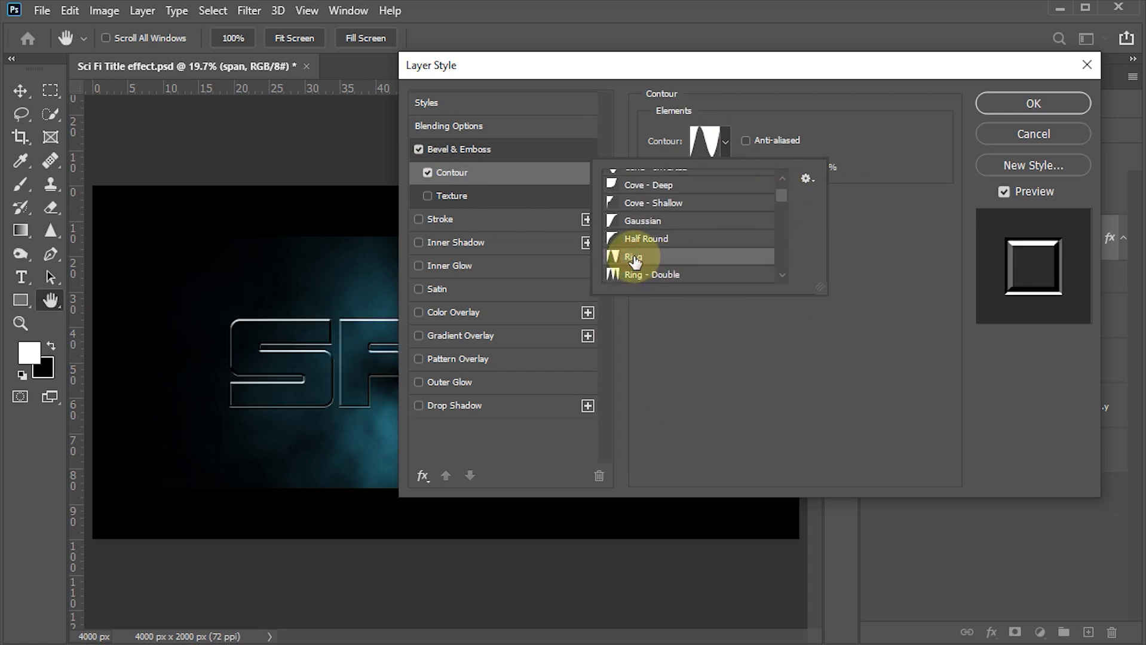
left_click(710, 320)
double_click(800, 168)
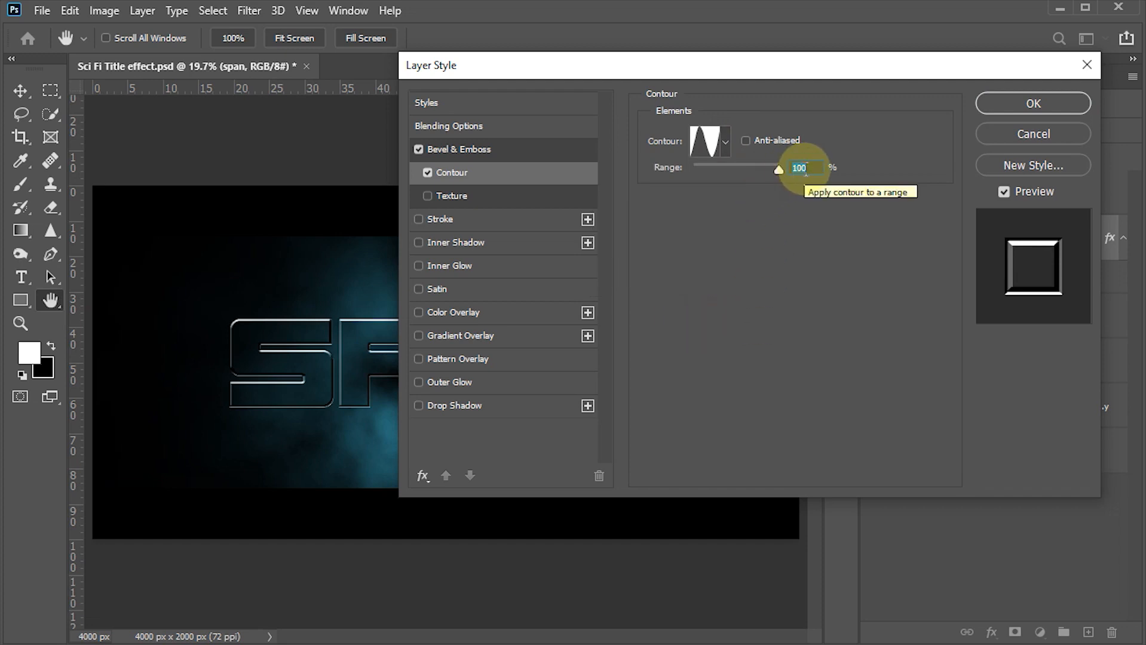
left_click(1041, 103)
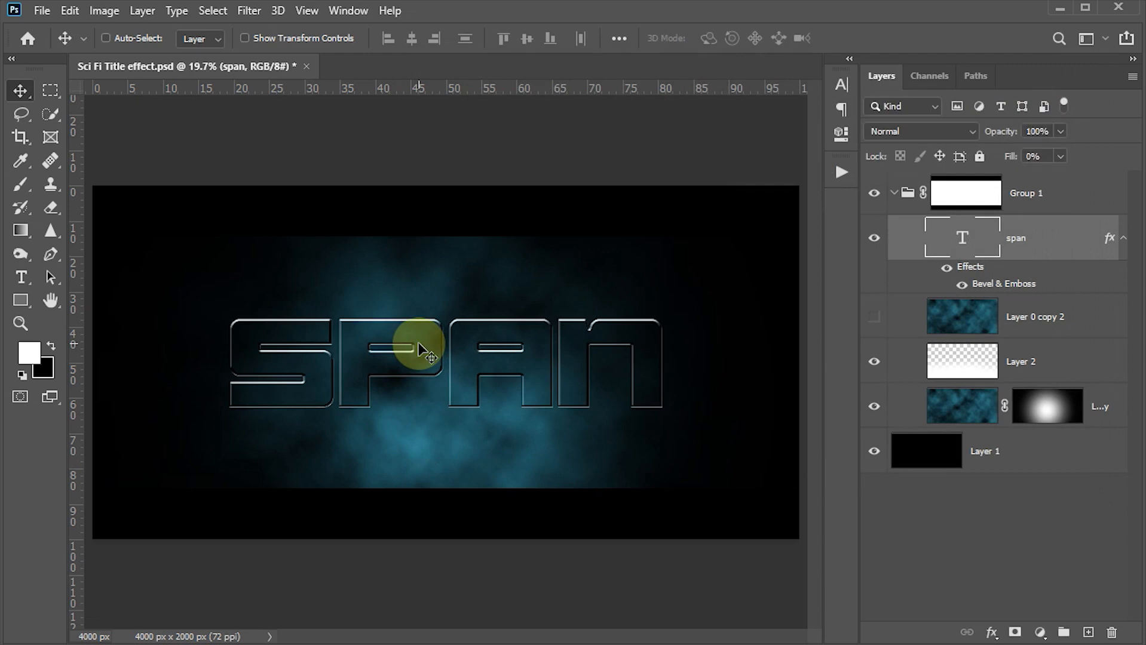
key("ctrl+s")
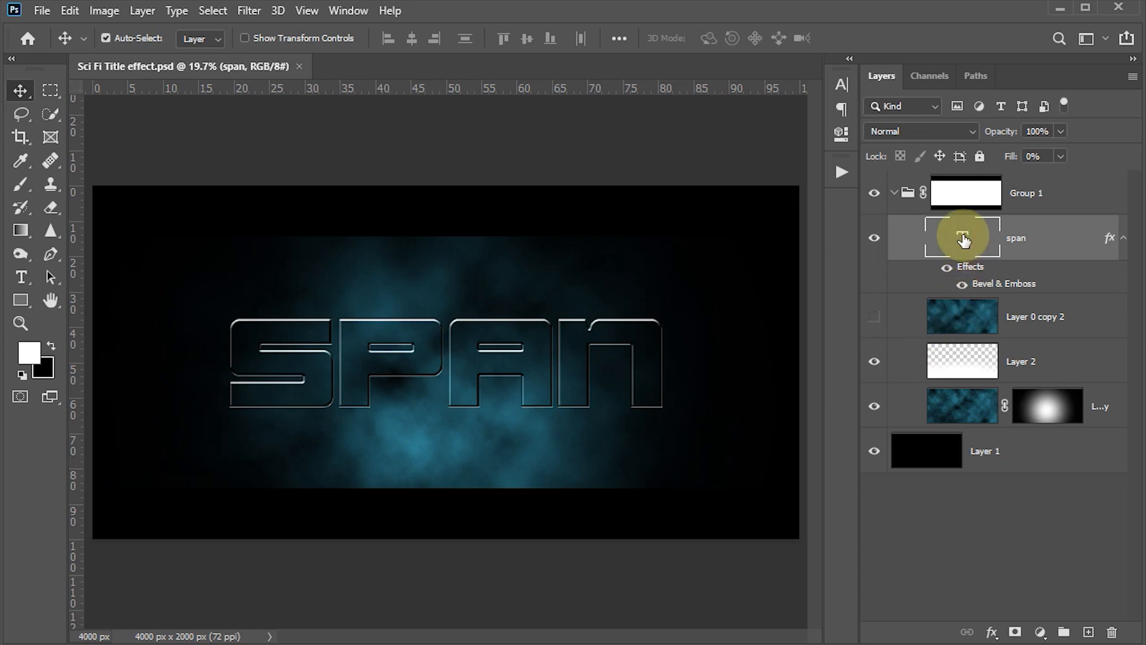
Load the span text's outline as a selection, show Layer 0 copy 2 and mask that layer to the letters, returning to its image
left_click(964, 239, "ctrl")
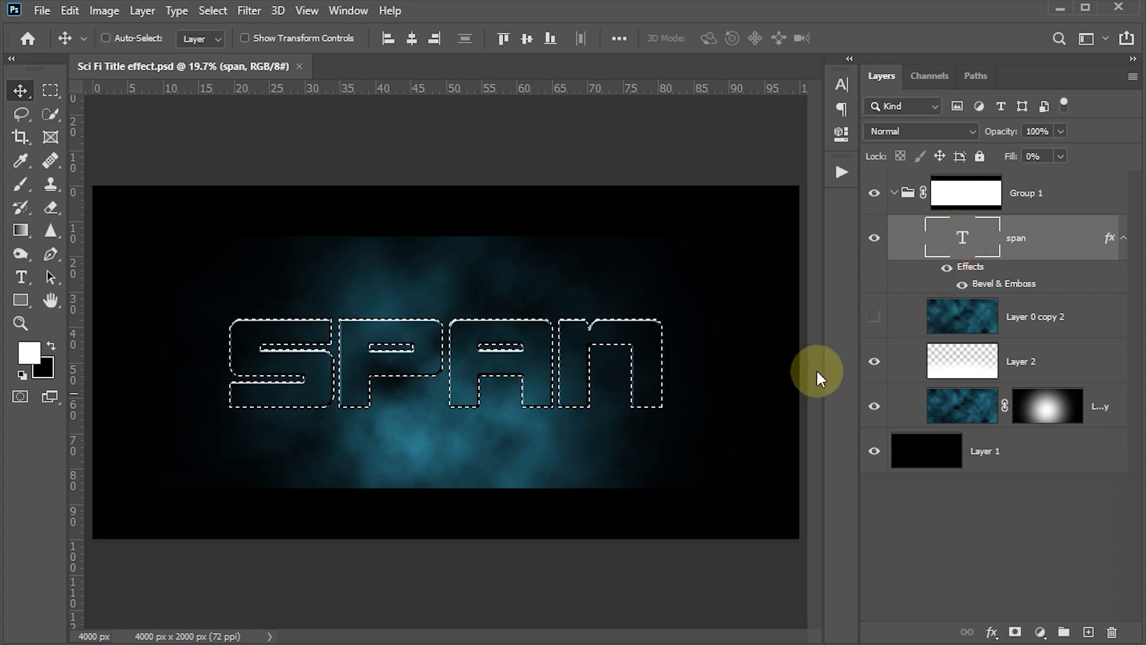
left_click(874, 318)
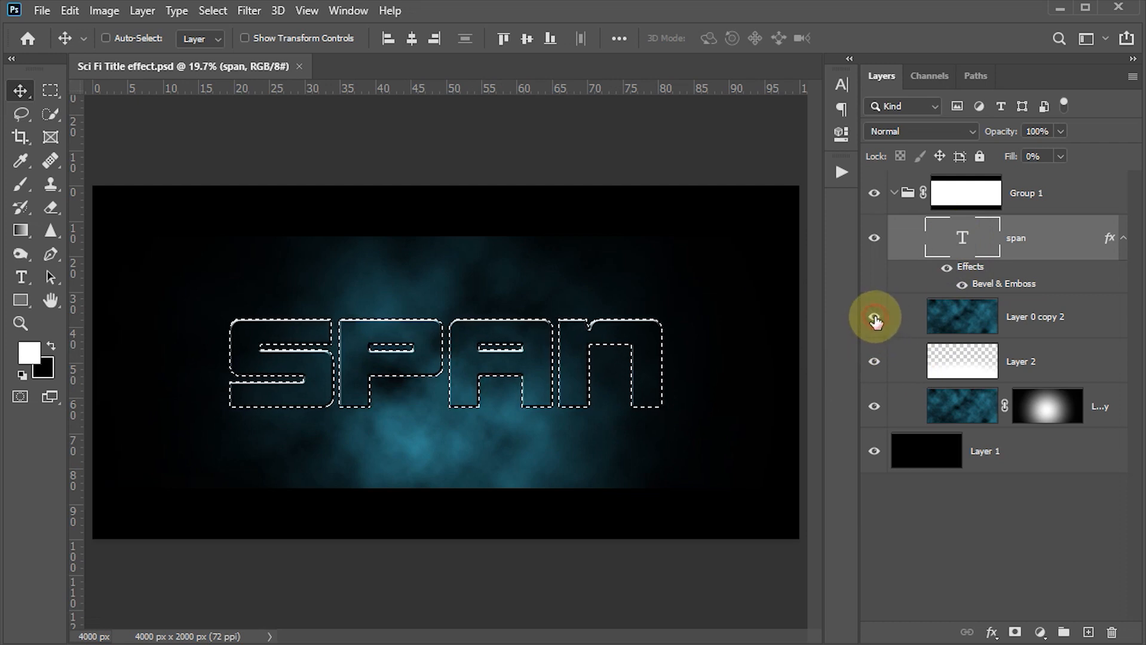
left_click(972, 321)
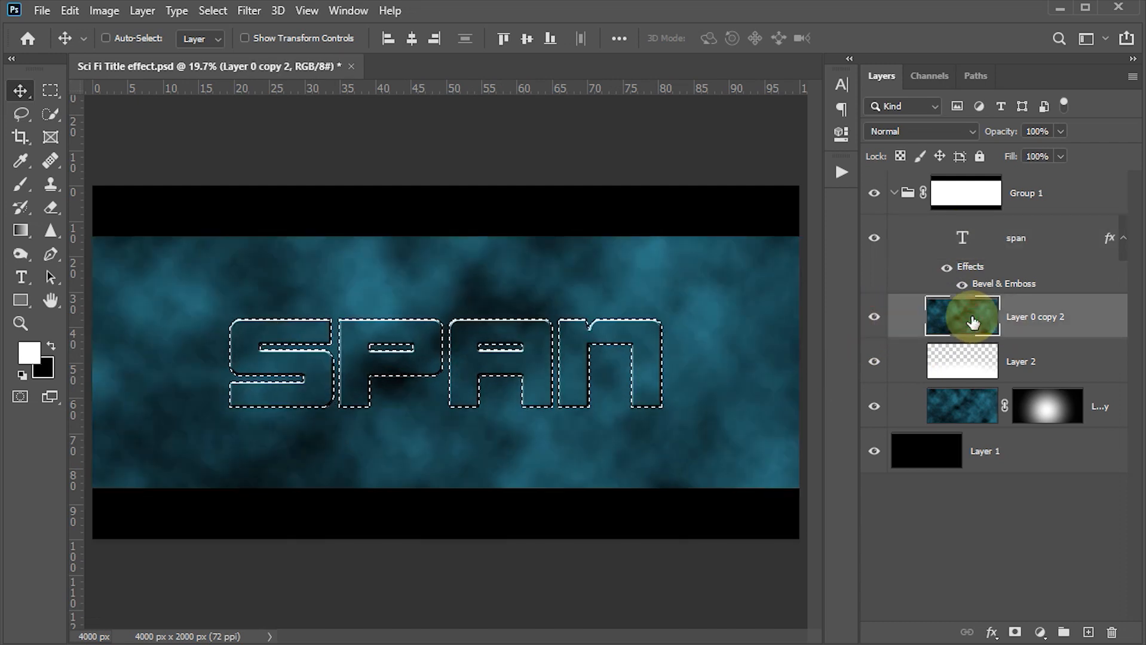
left_click(1014, 632)
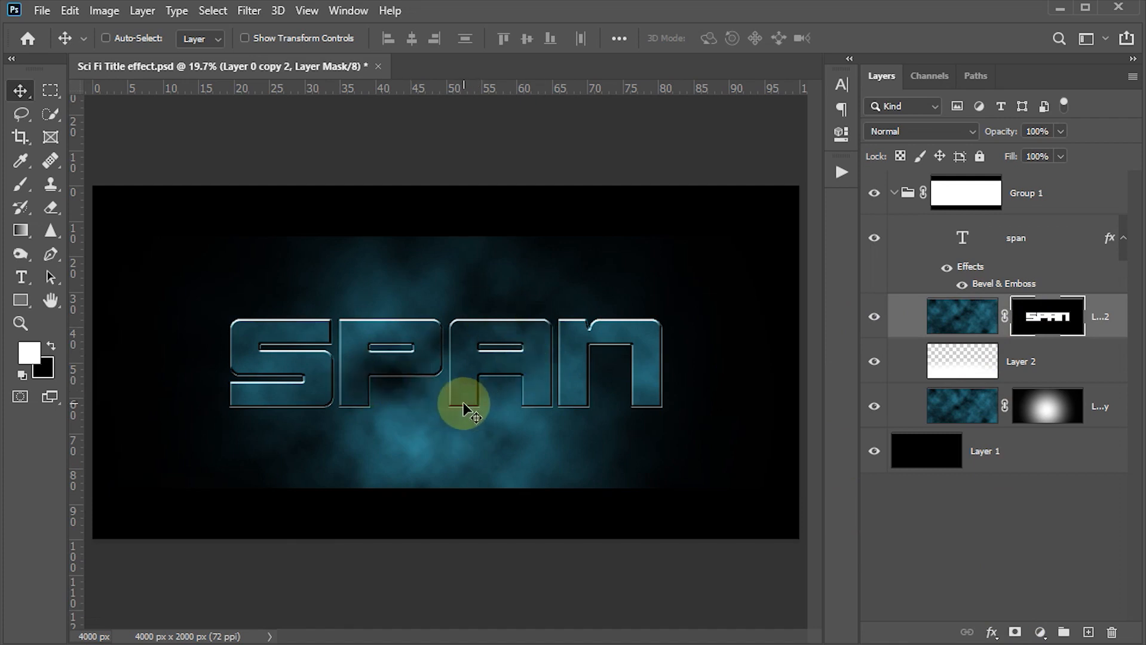
key("ctrl+2")
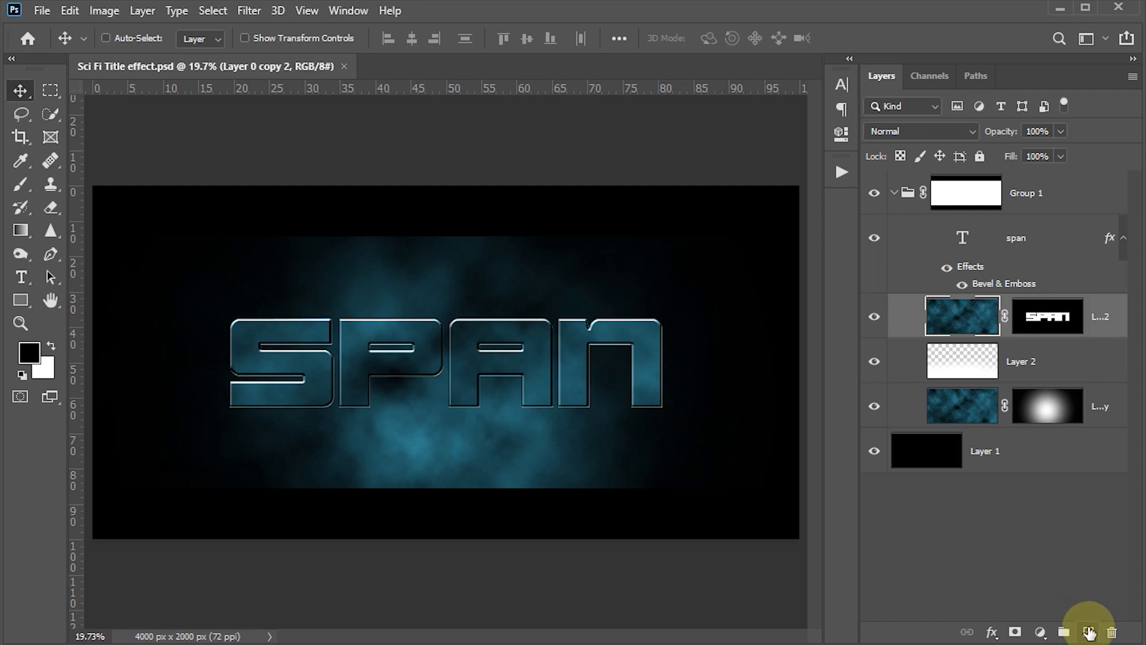
Add a new layer above the letter-masked clouds layer and clip it to that layer
left_click(1088, 633)
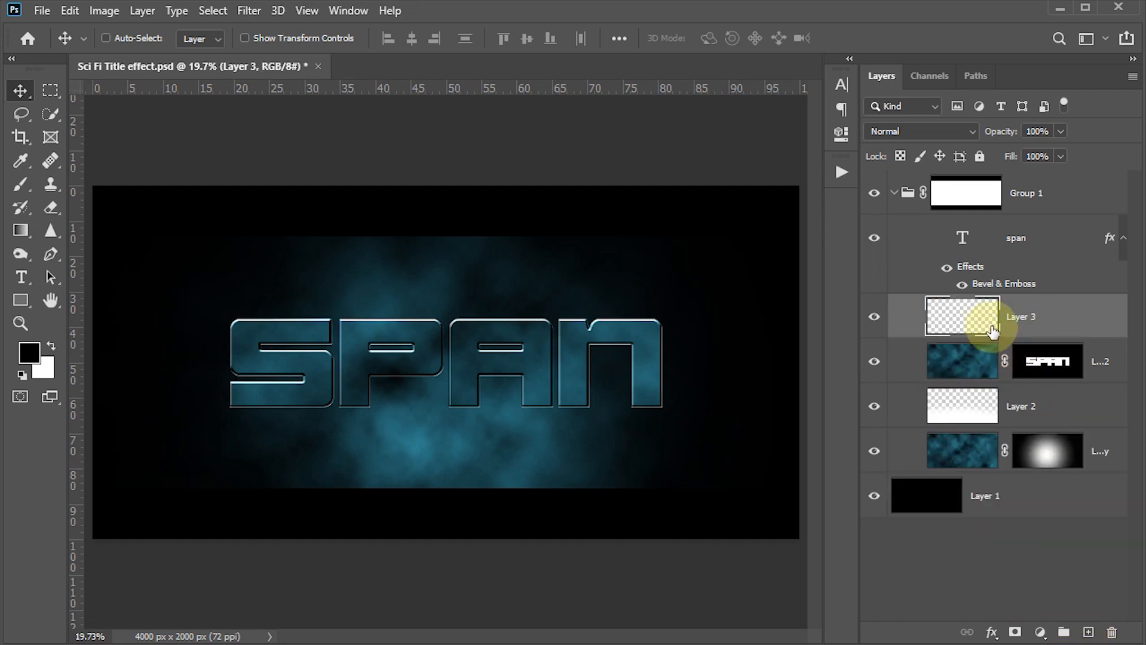
right_click(1094, 324)
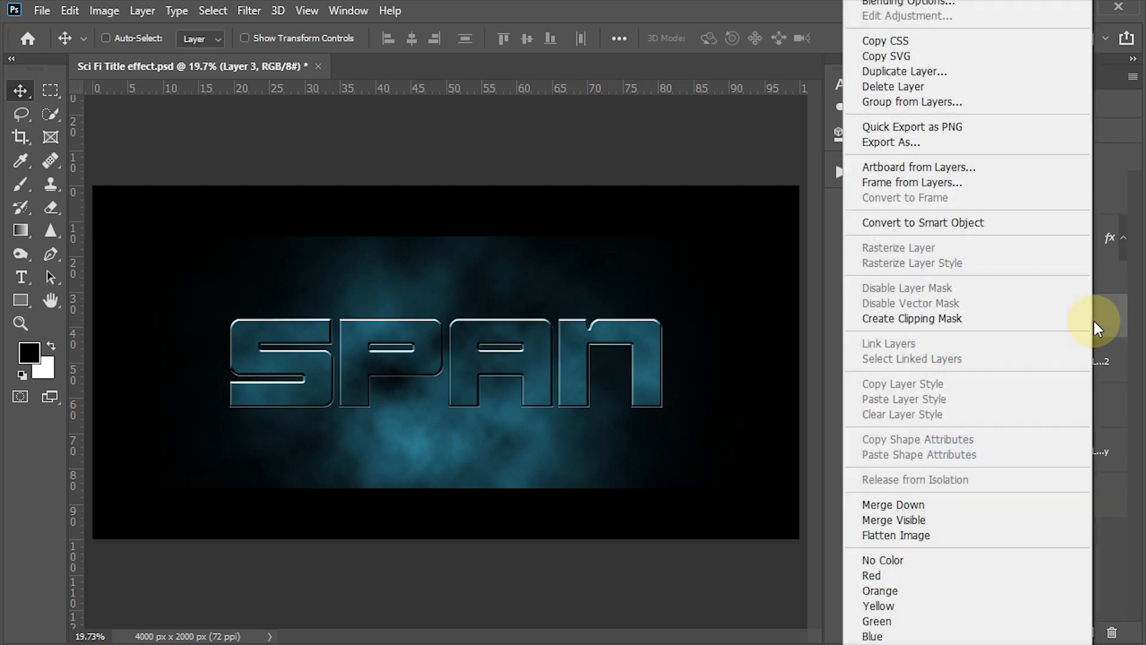
left_click(958, 319)
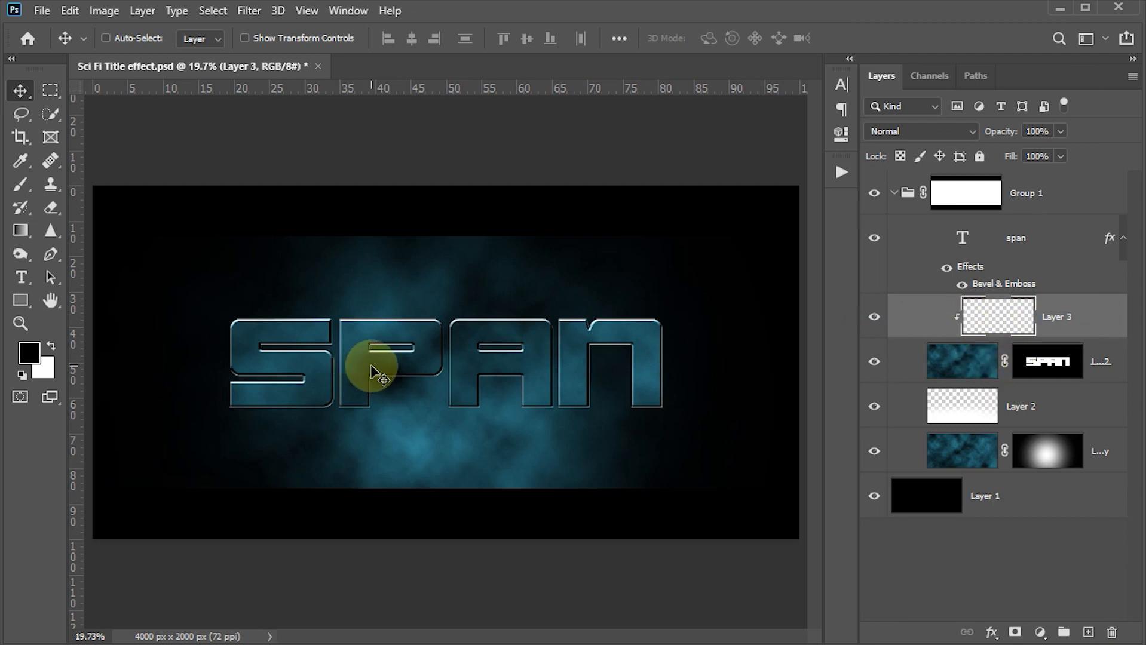
Paint black across the upper part of the letters on Layer 3 with a soft 1100 px brush
key("b")
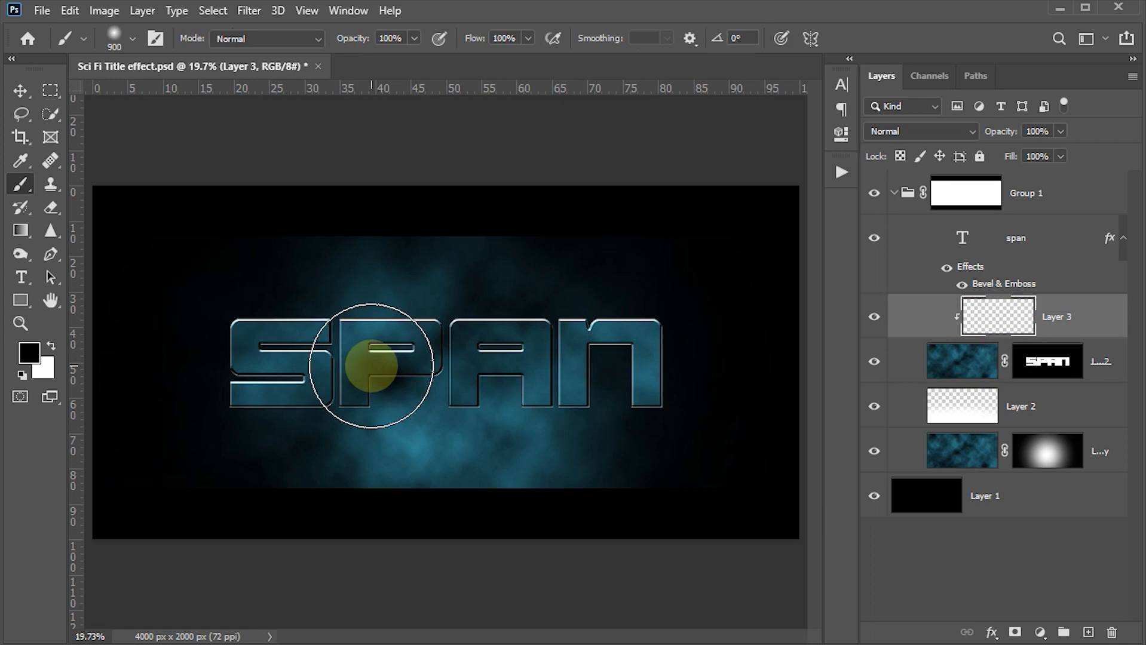
key("bracketright")
key("bracketright")
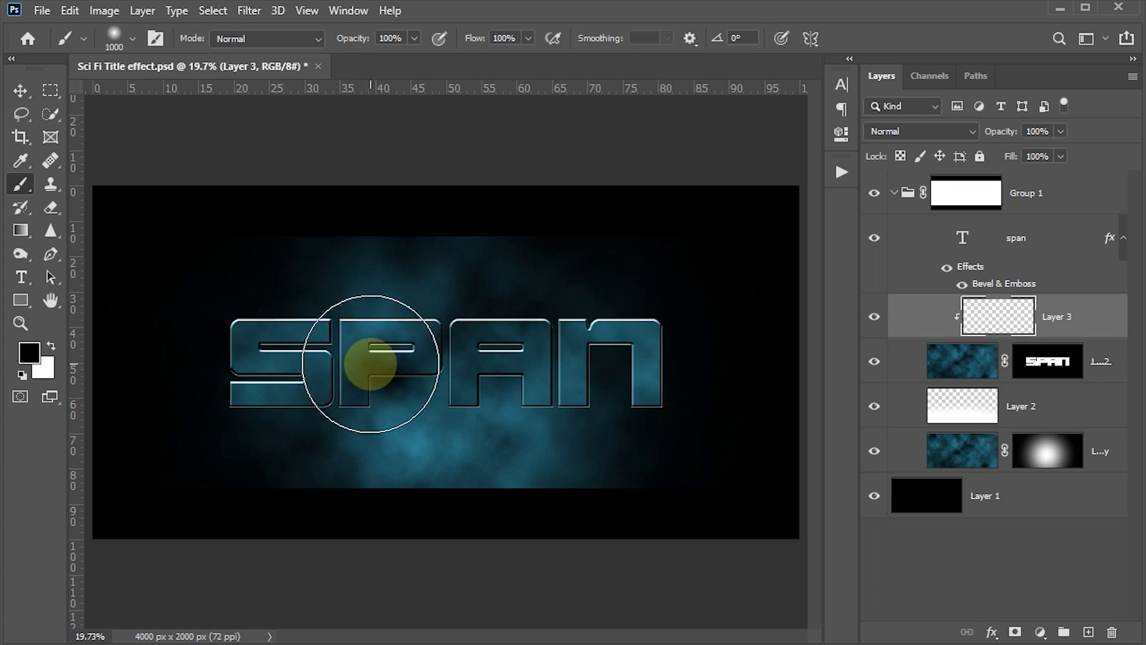
mouse_move(371, 364)
left_mouse_down()
mouse_move(197, 319)
mouse_move(682, 312)
mouse_move(646, 433)
mouse_move(637, 539)
mouse_move(359, 350)
left_mouse_up()
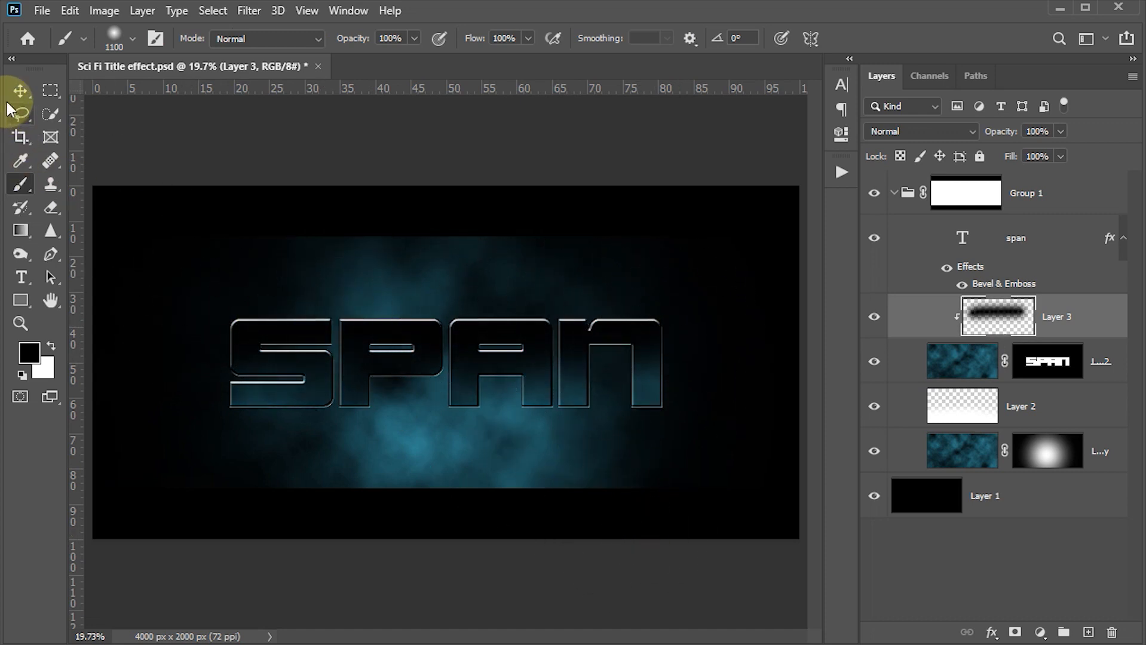
left_click(20, 91)
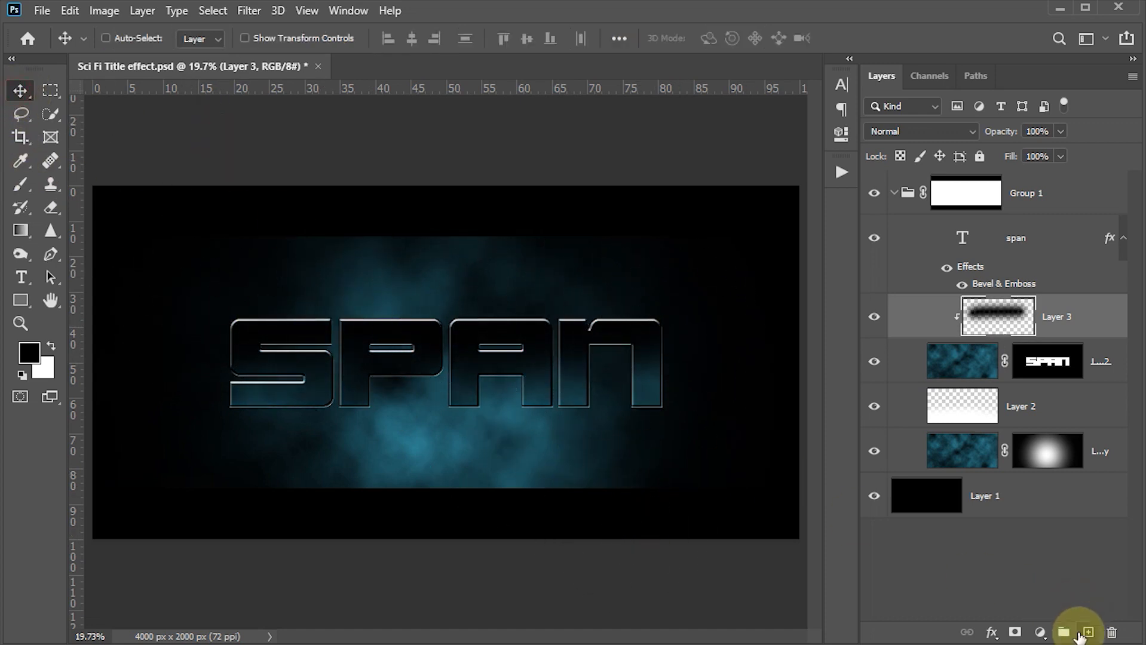
Add a Levels adjustment above Layer 3, clip it to the letter clouds and set its white input level to 90
left_click(1041, 633)
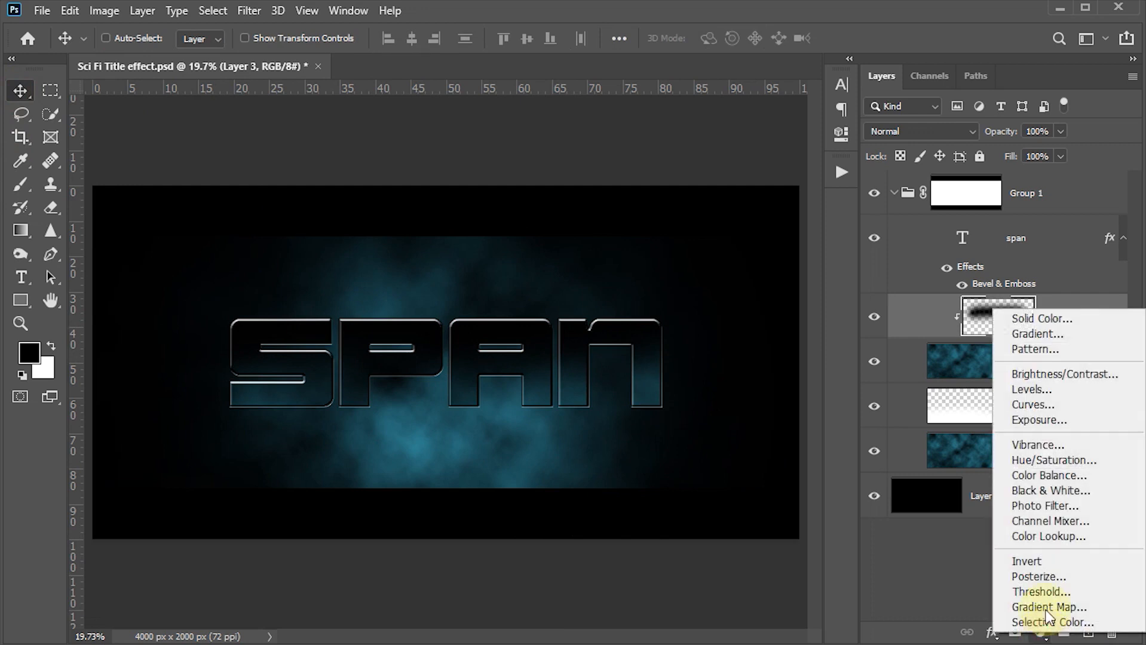
left_click(1046, 392)
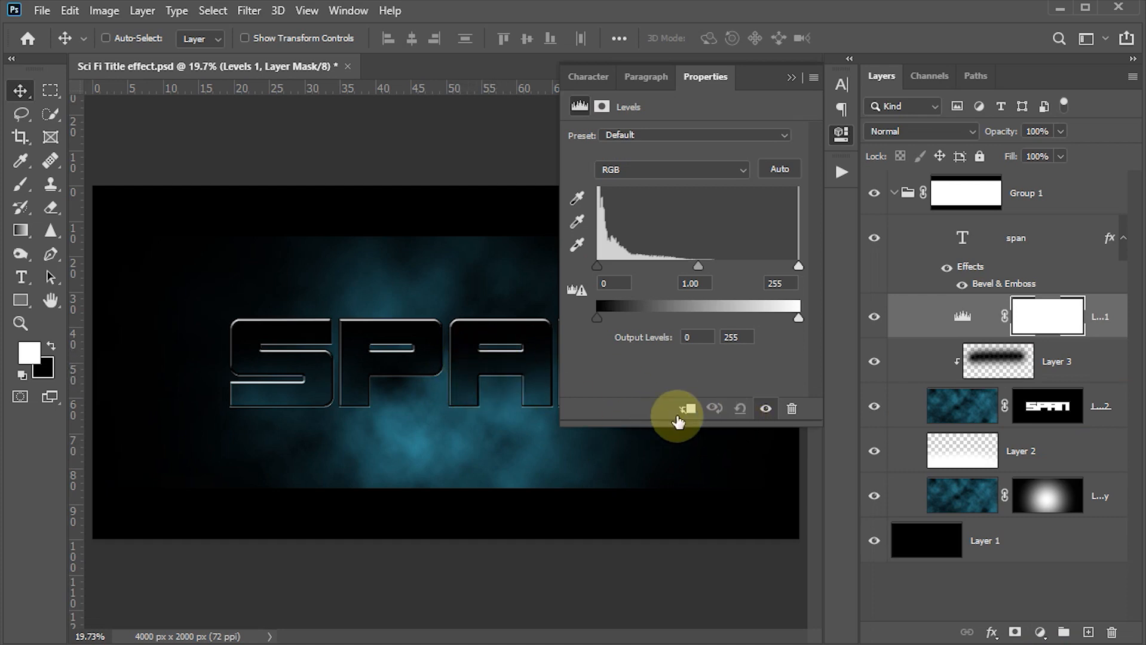
left_click(685, 411)
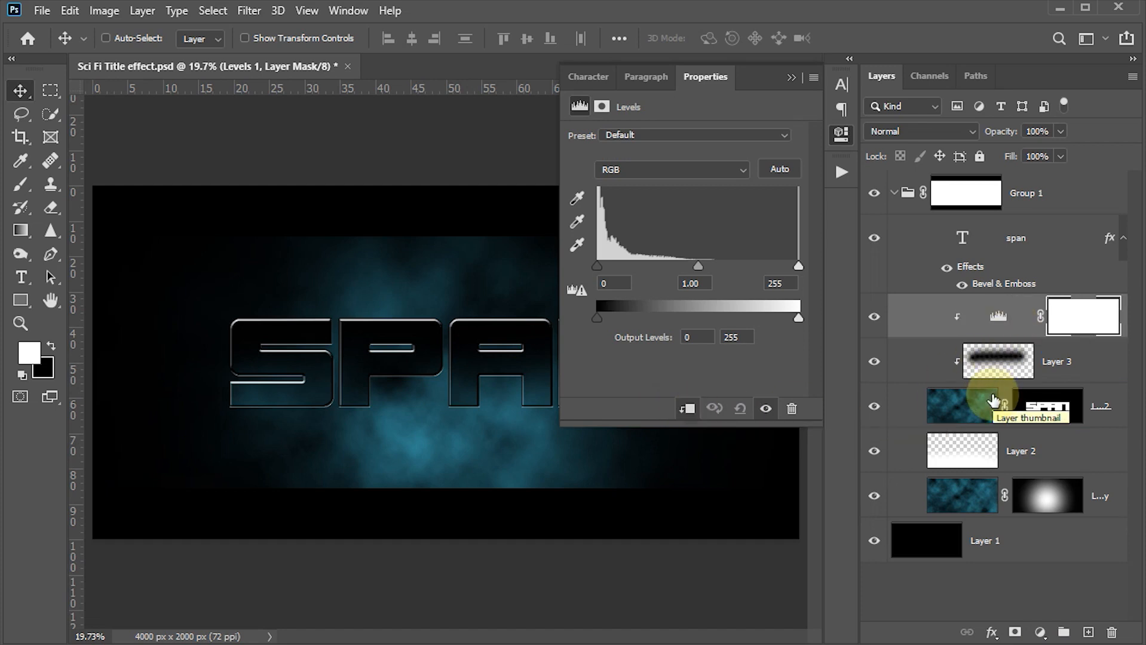
left_click_drag(797, 266, 668, 272)
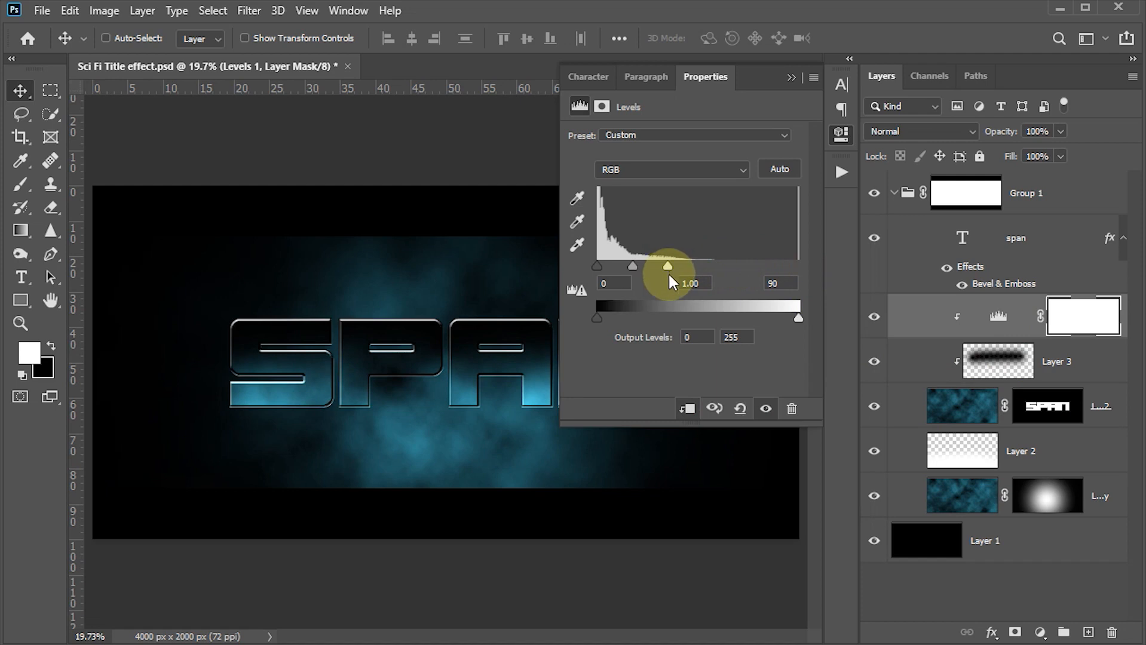
left_click(788, 79)
Lower the opacity of the black-painted Layer 3 to 95% and save the document
left_click(992, 369)
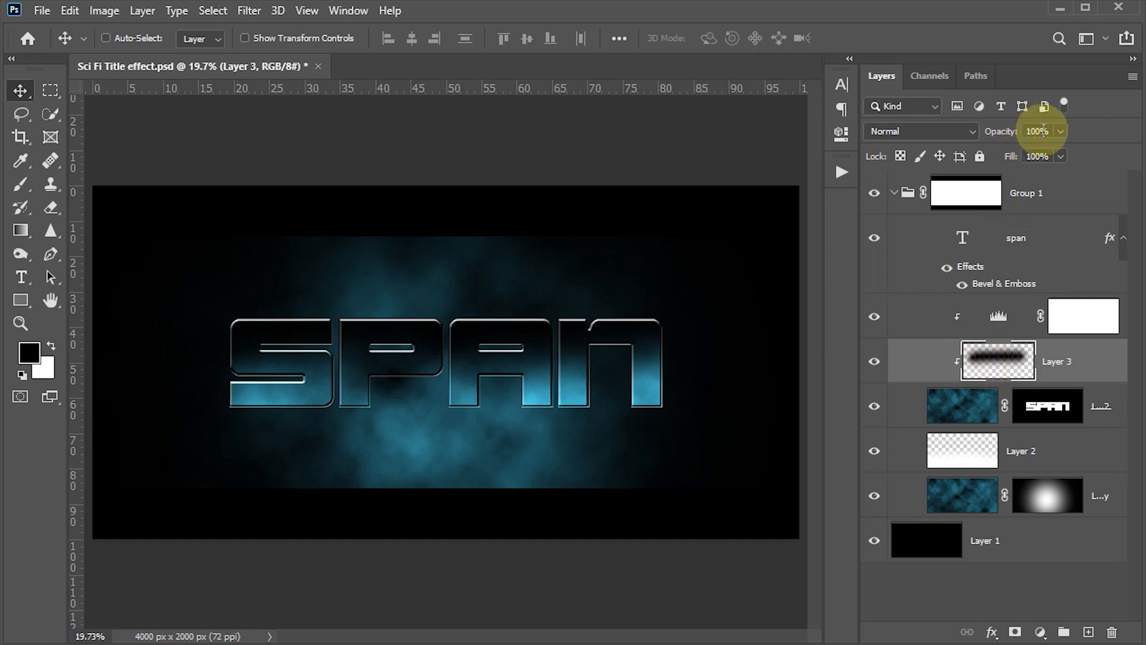
left_click(1047, 131)
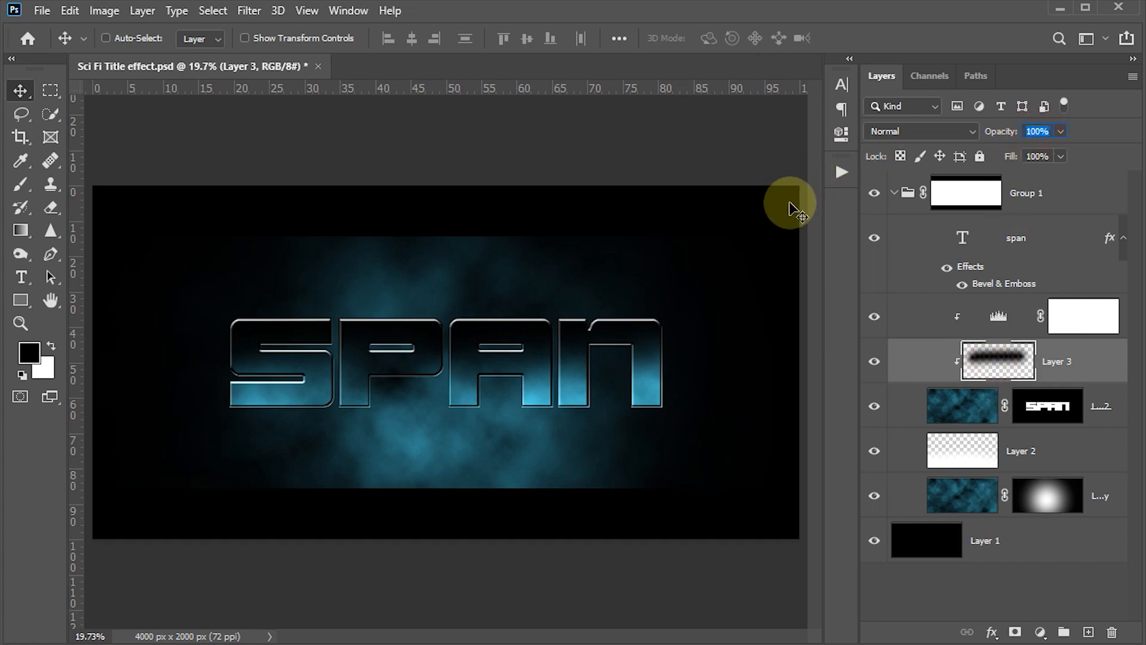
type("95")
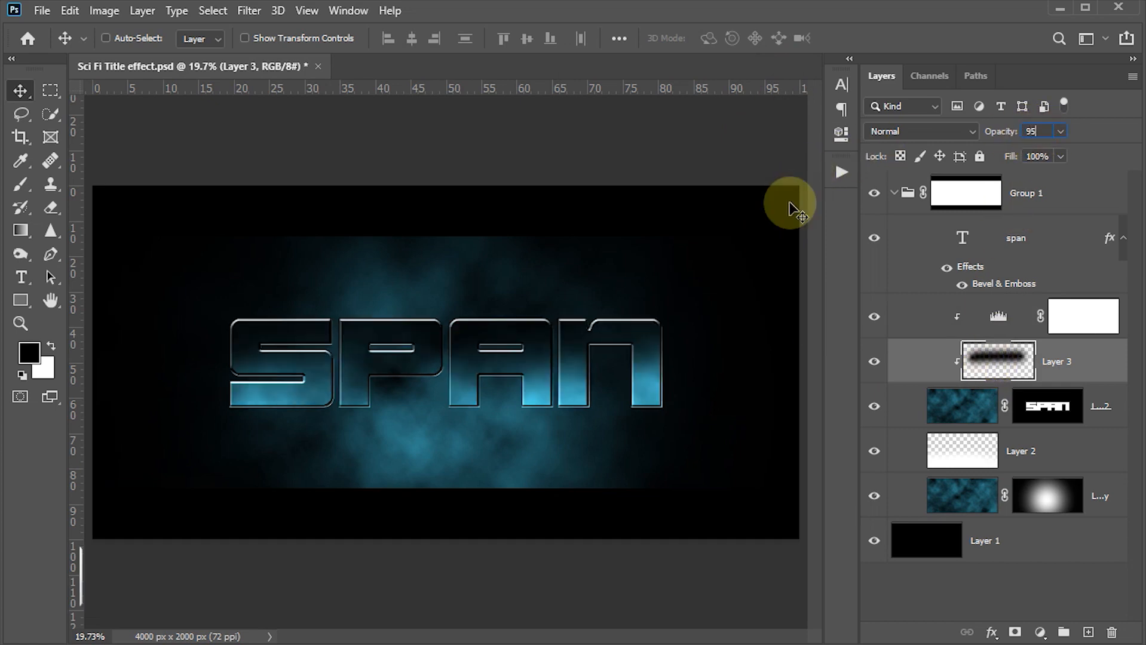
key("Return")
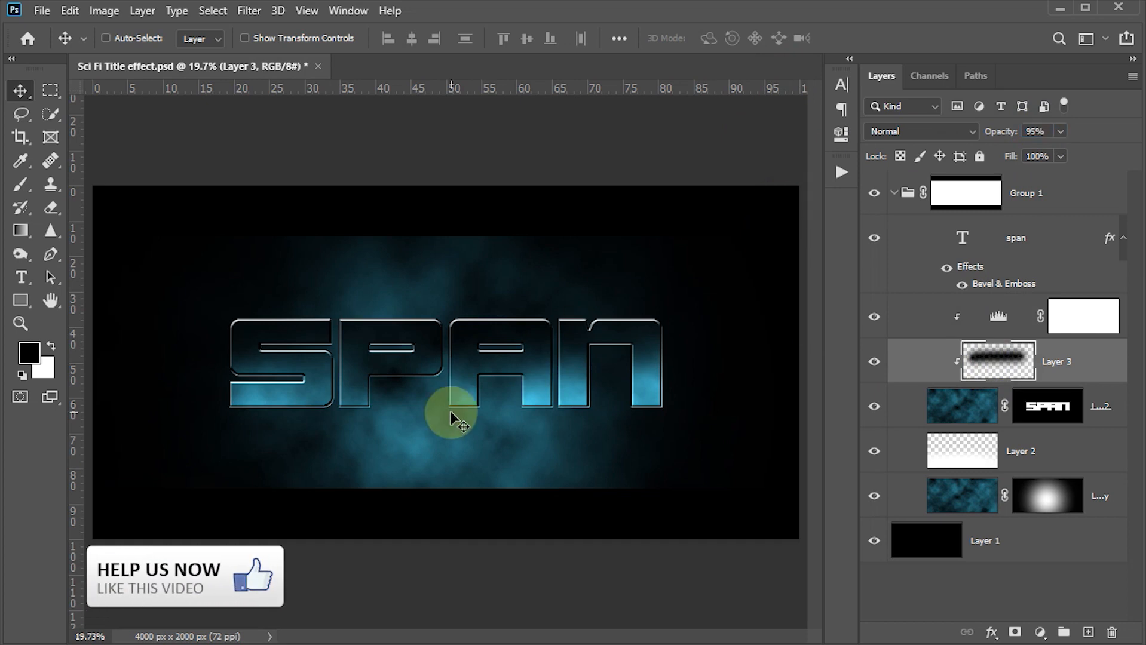
key("ctrl+s")
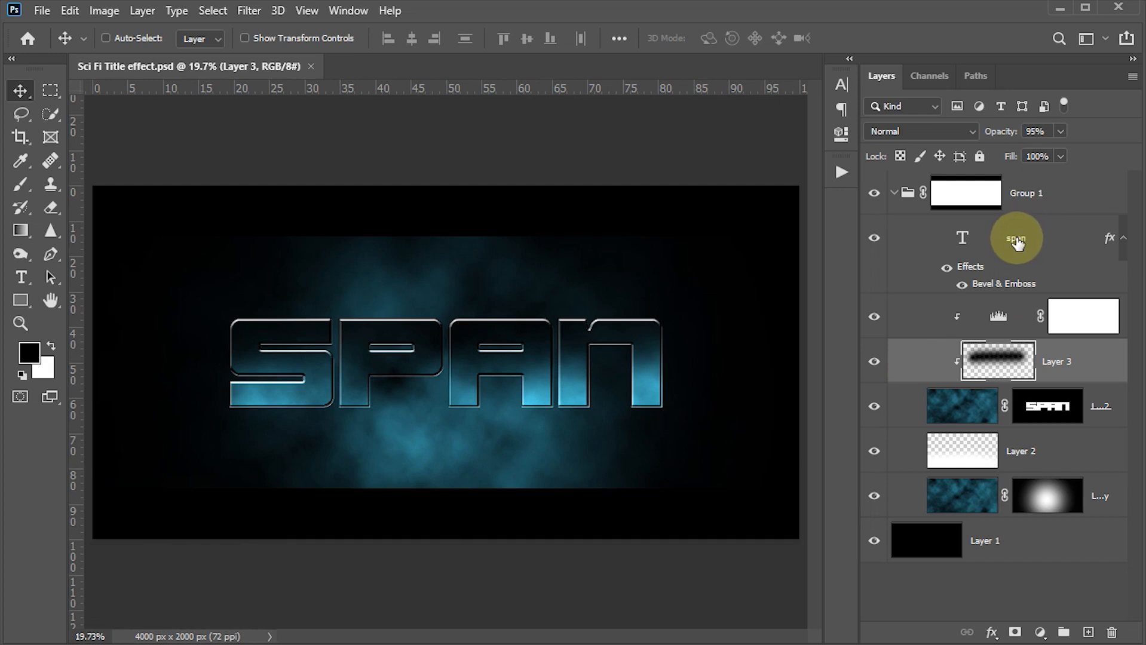
Add a new layer above the span text, fill it with black and set its blend mode to Screen
left_click(1016, 240)
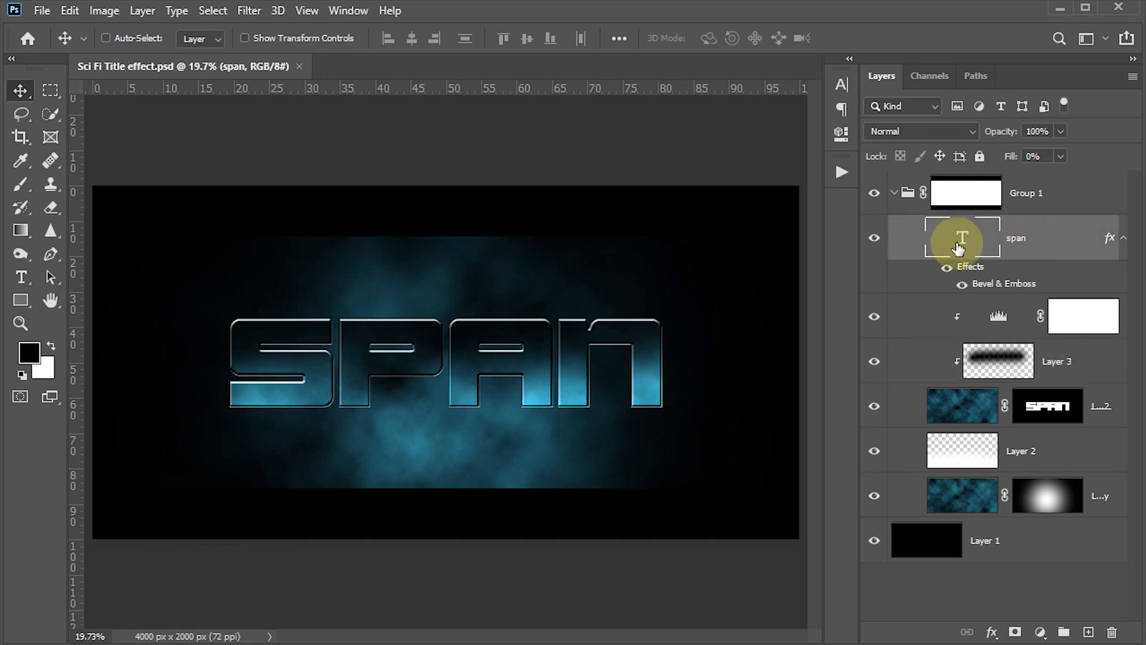
left_click(1088, 632)
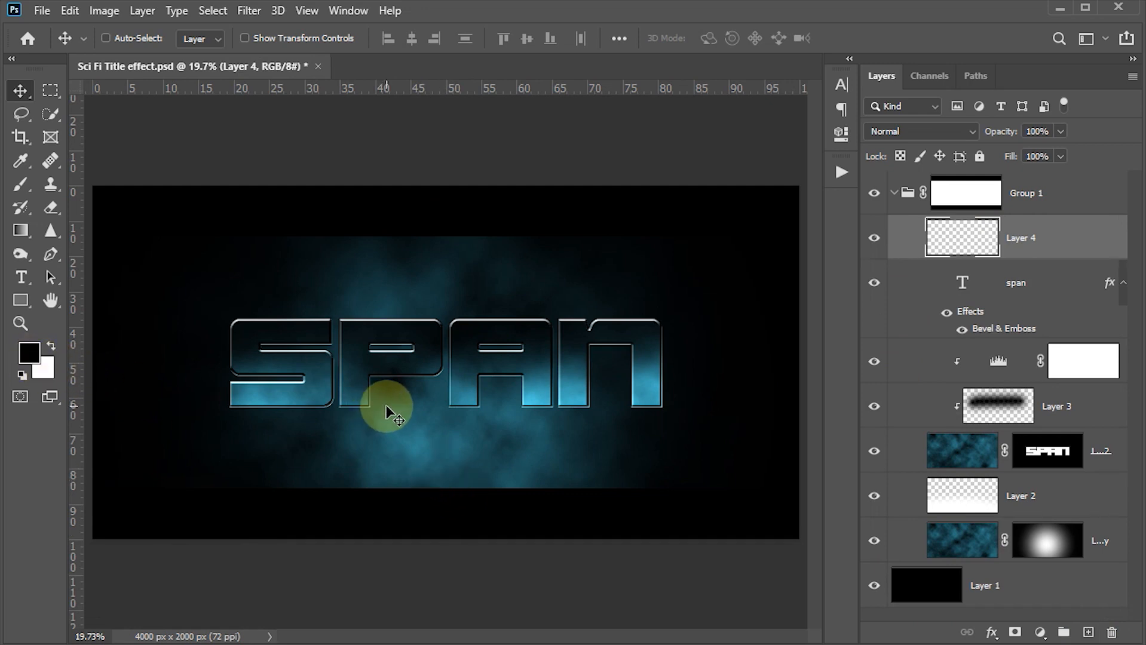
key("alt+BackSpace")
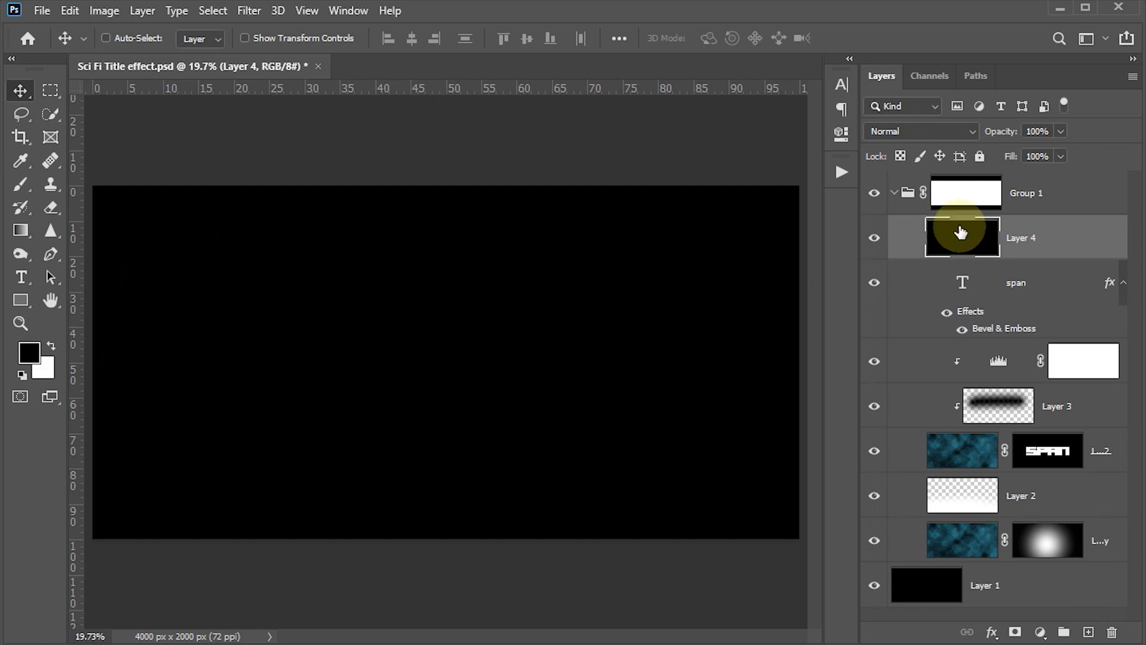
left_click(965, 131)
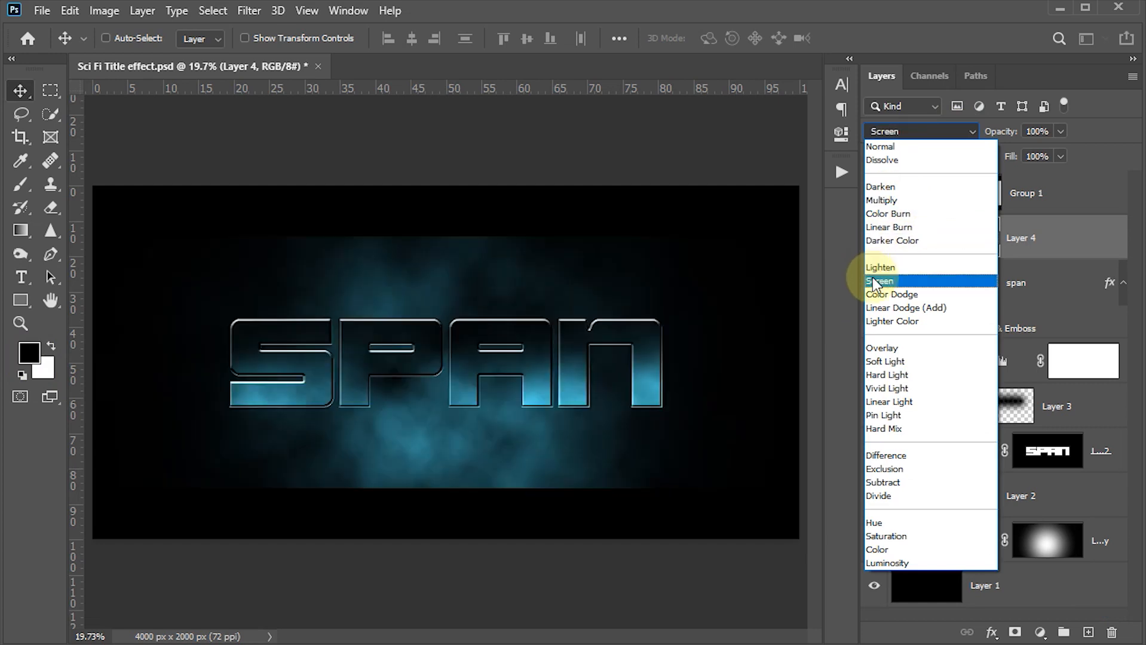
left_click(873, 281)
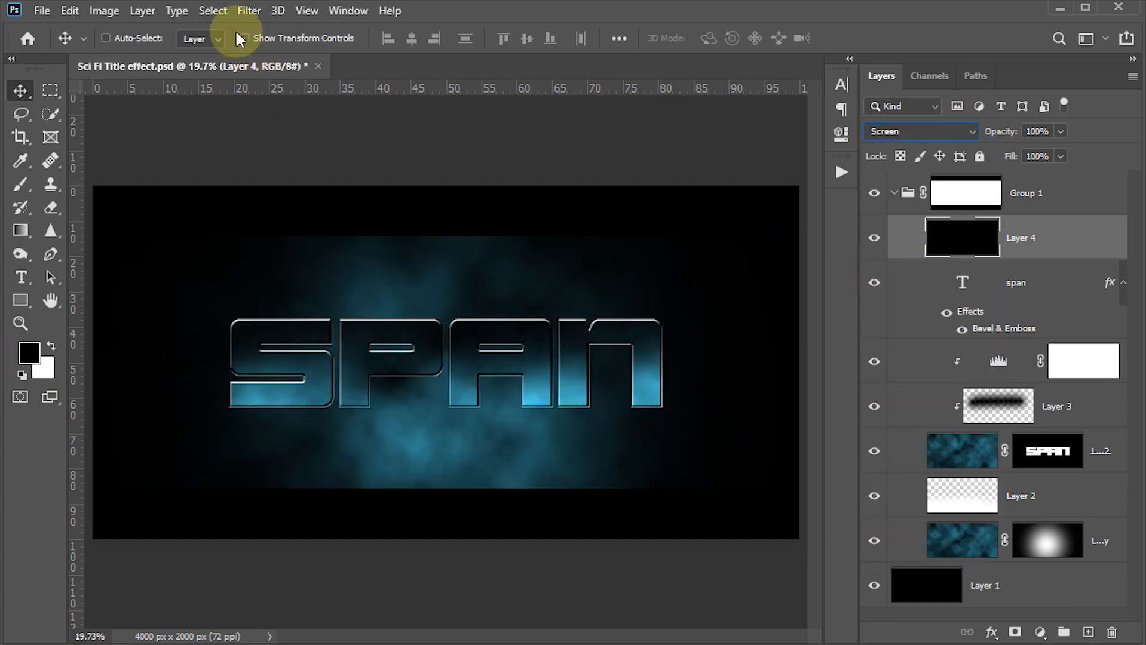
Render a 105mm Prime lens flare at 55% brightness on Layer 4 and move it up against the upper letterbox bar
left_click(249, 11)
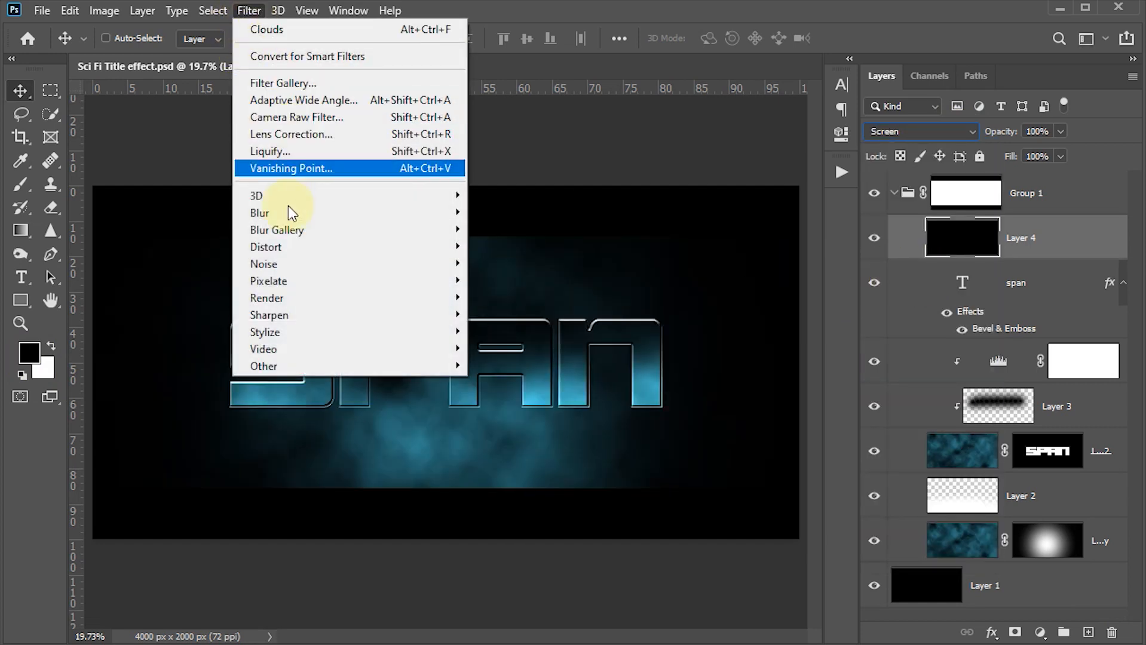
mouse_move(287, 297)
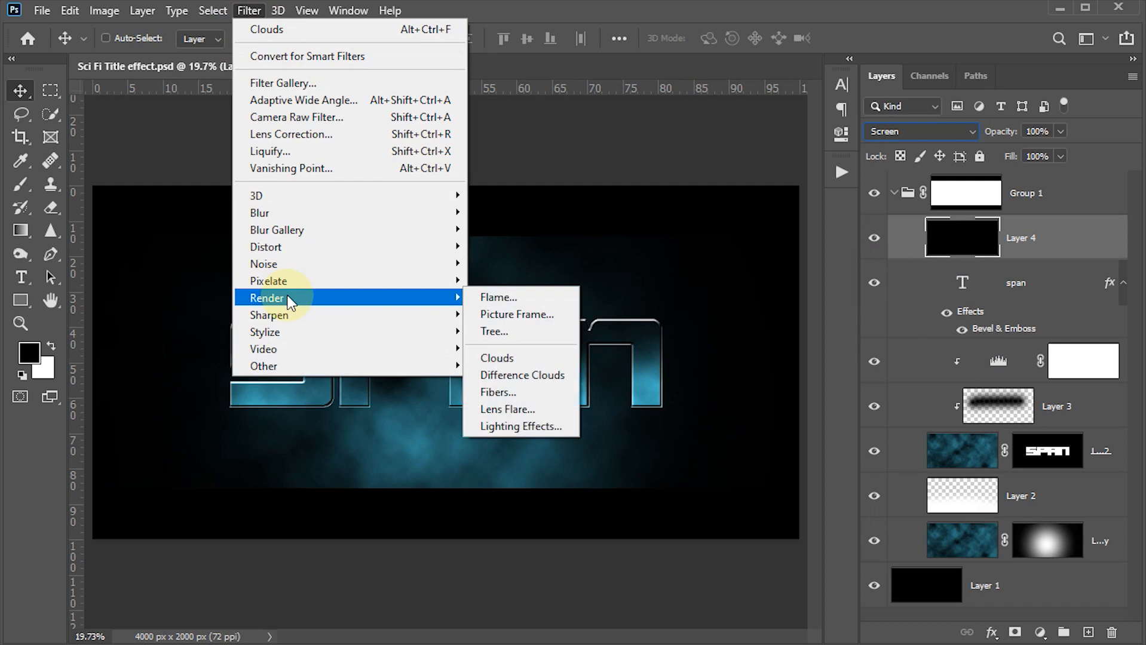
left_click(512, 409)
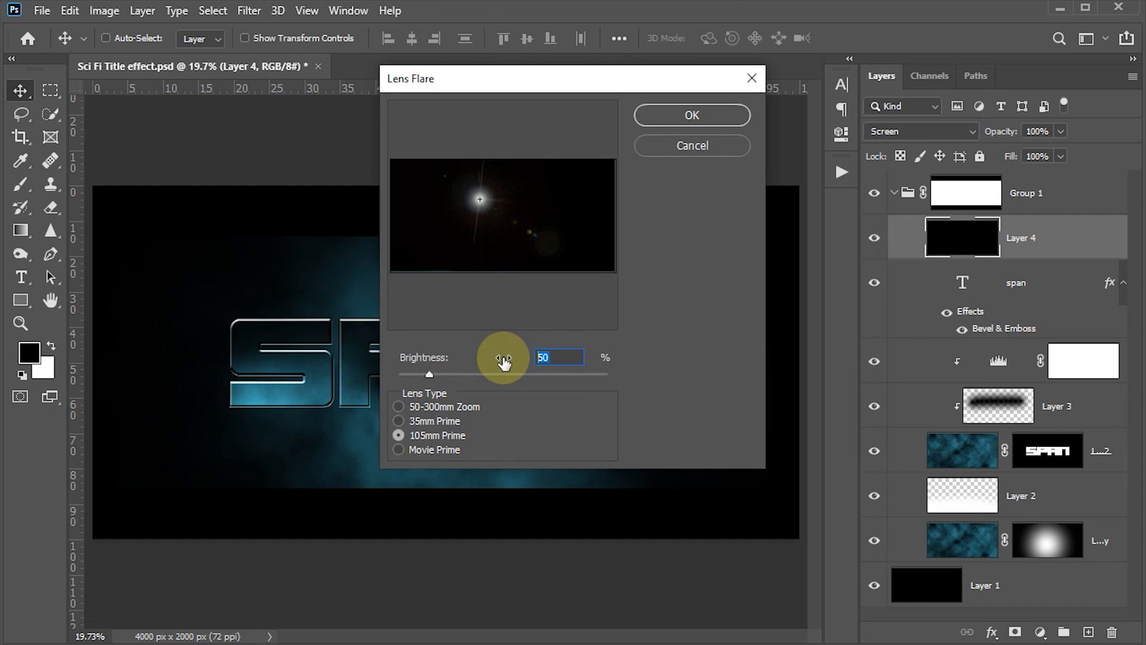
left_click_drag(503, 361, 504, 361)
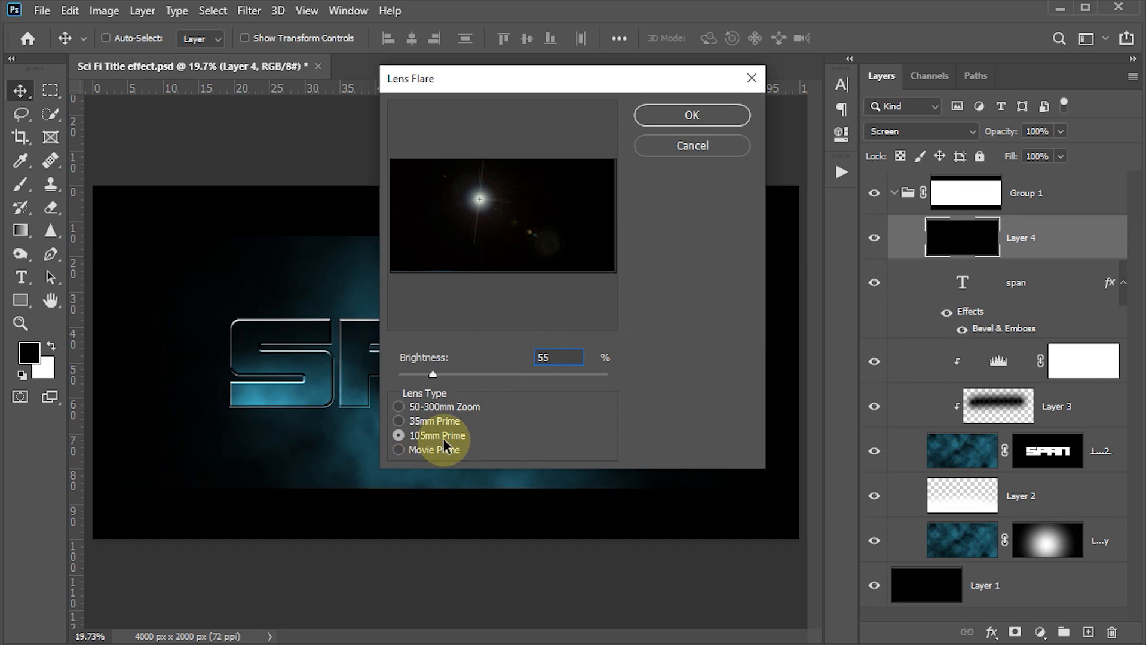
left_click(480, 208)
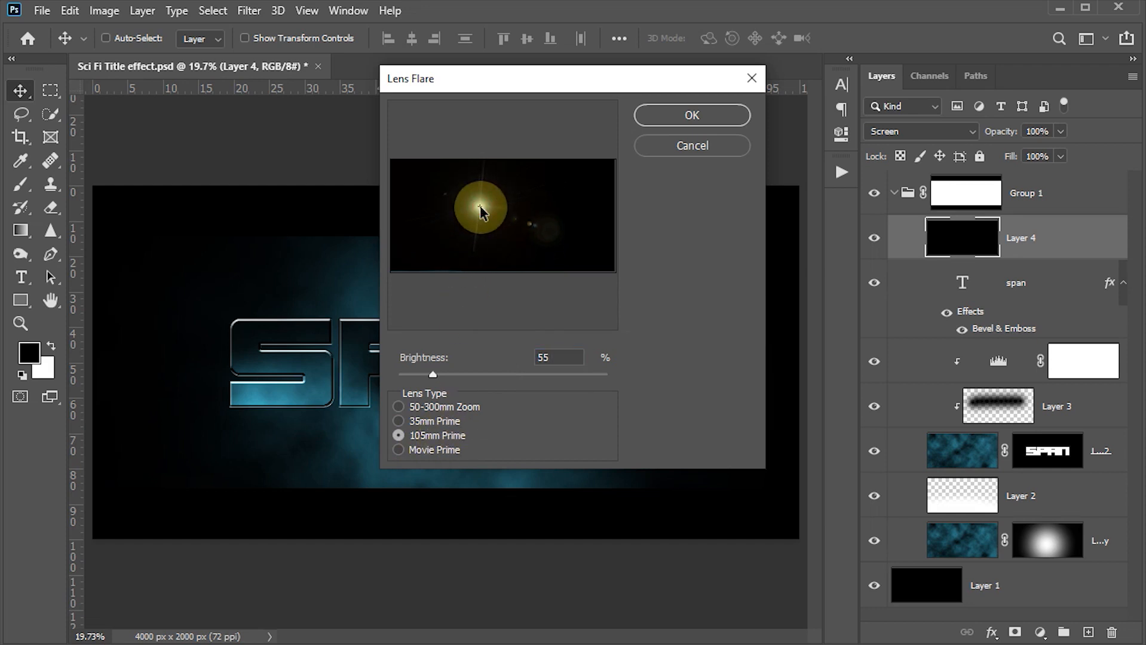
left_click_drag(480, 207, 486, 212)
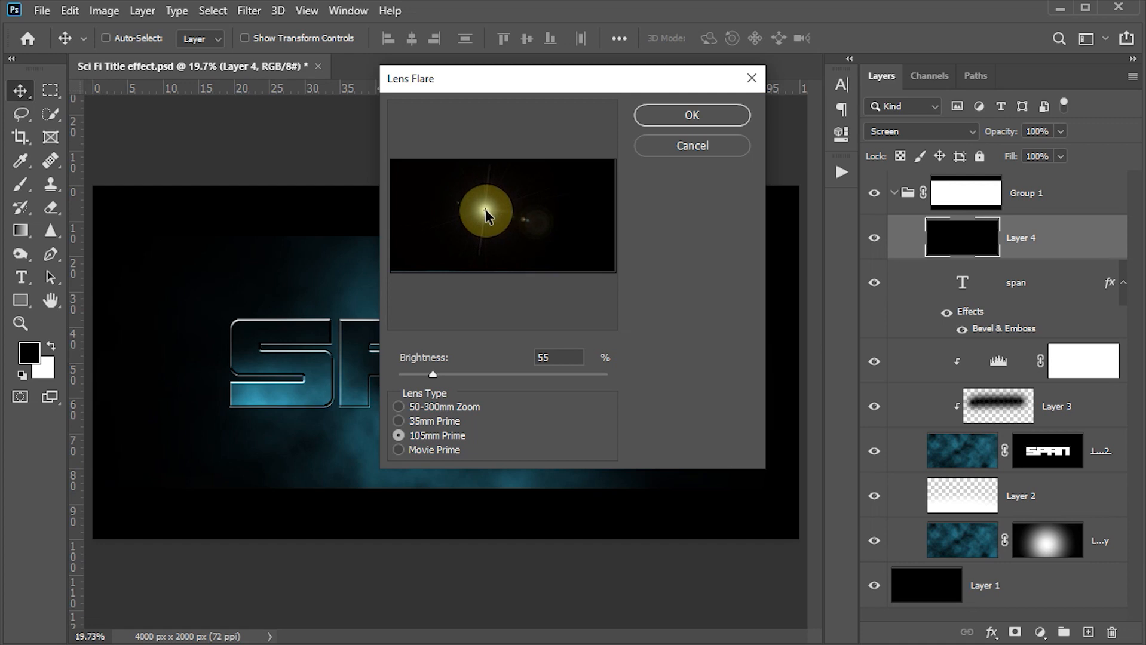
left_click(692, 116)
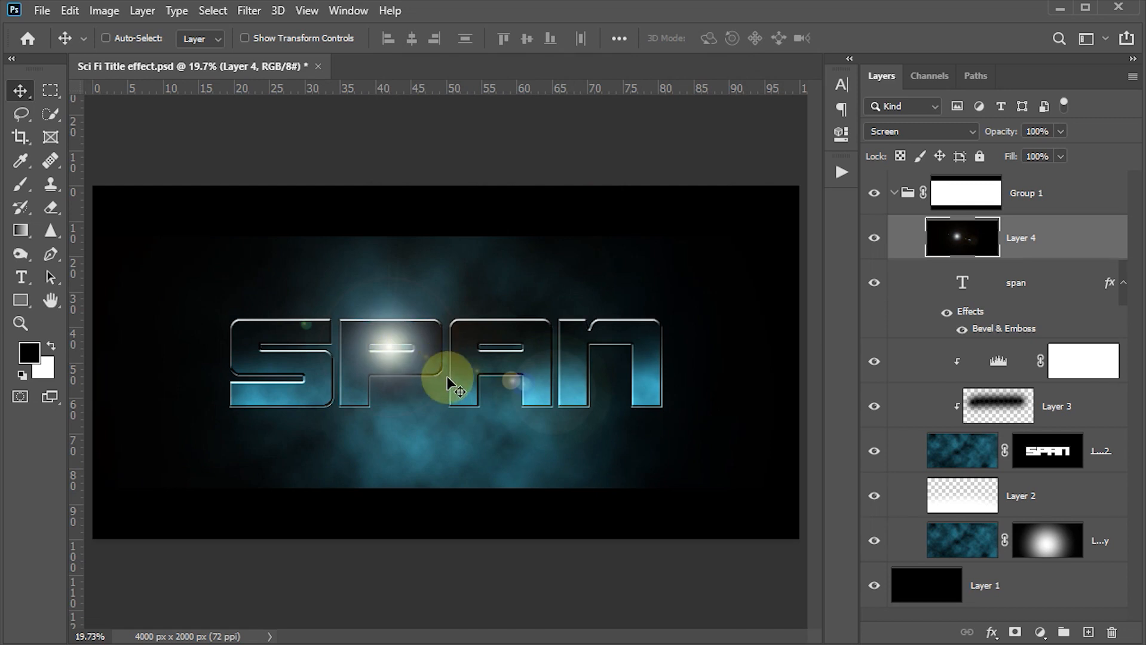
left_click_drag(447, 381, 467, 265)
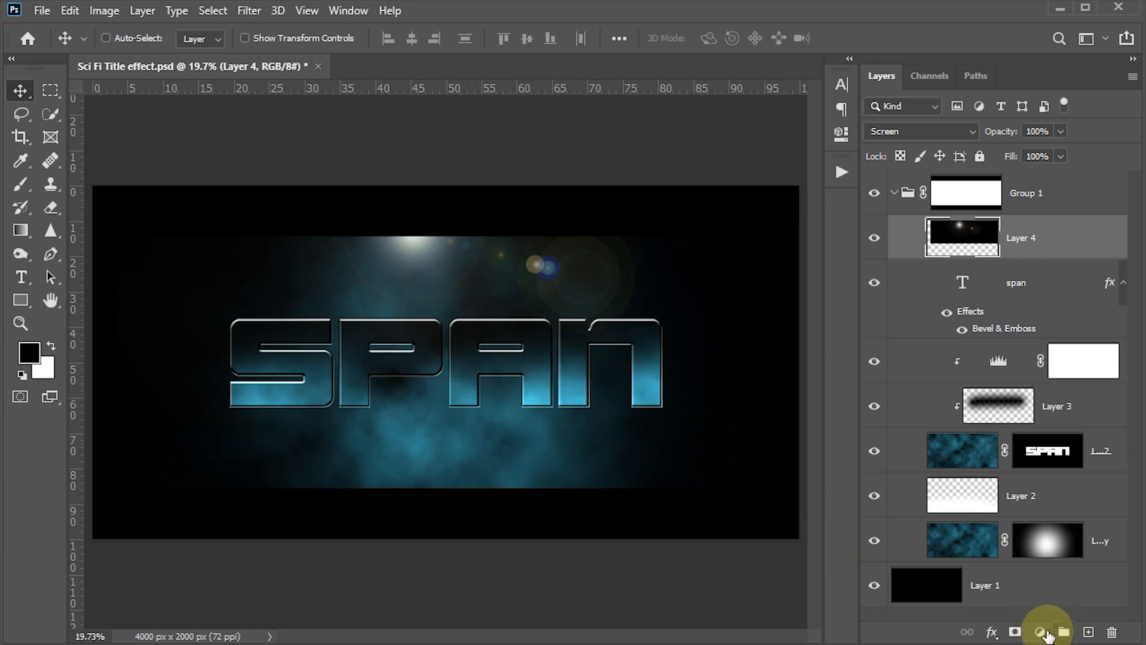
Add a solid colour fill layer of #328090 above Layer 4 and set its blend mode to Color
left_click(1040, 633)
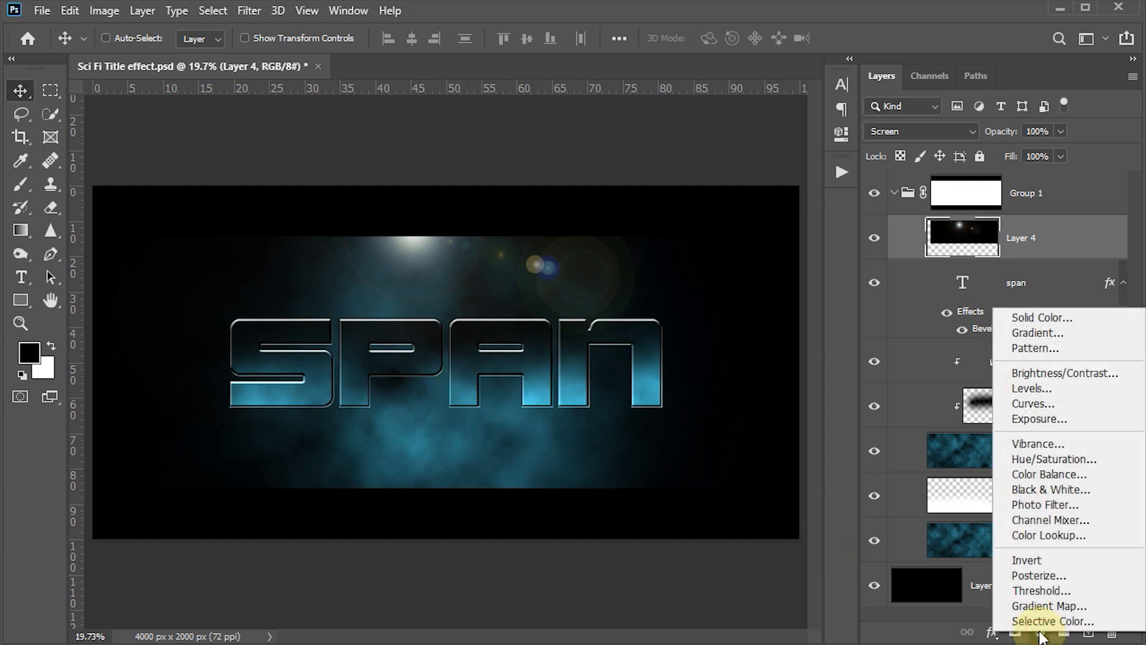
left_click(1042, 319)
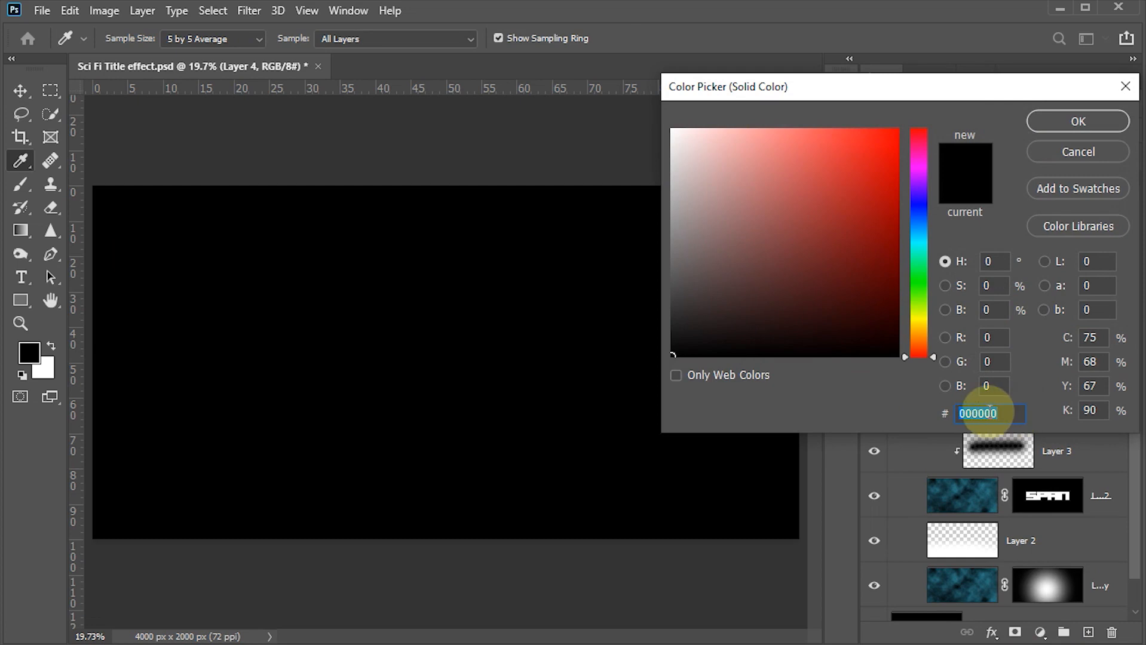
type("32")
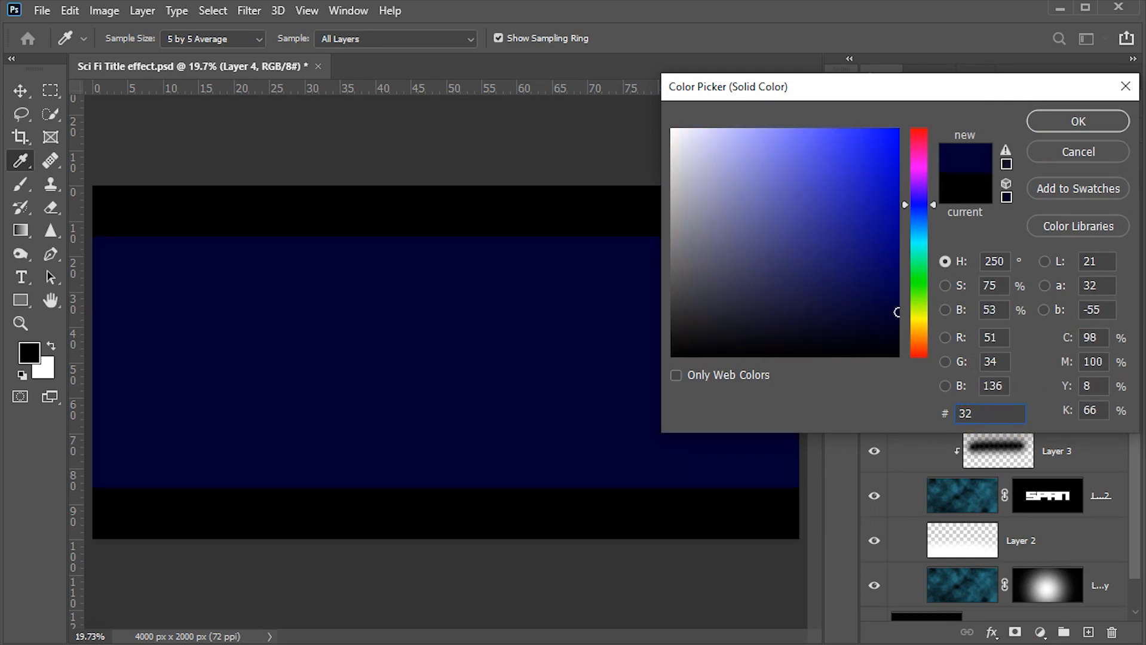
type("8090")
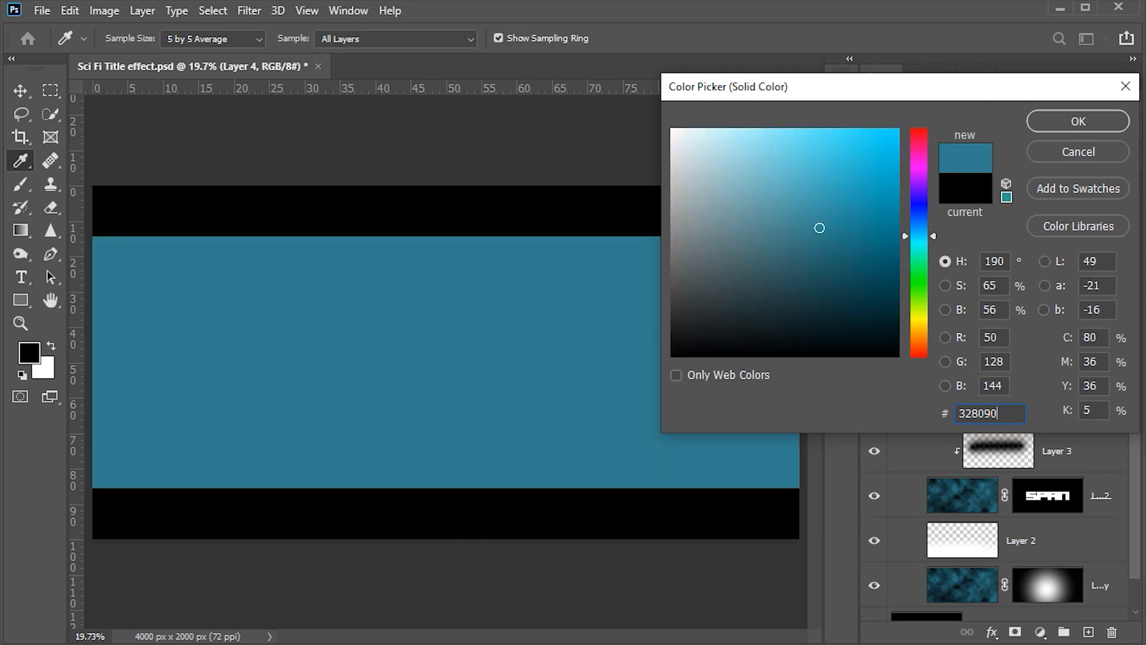
left_click(1078, 123)
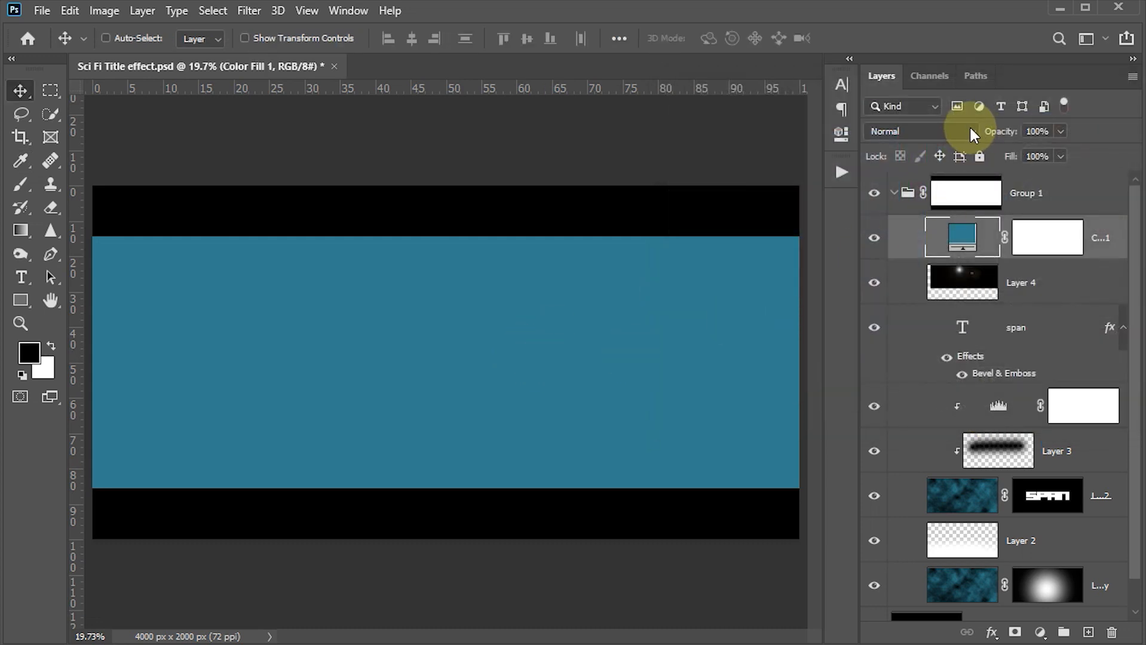
left_click(972, 133)
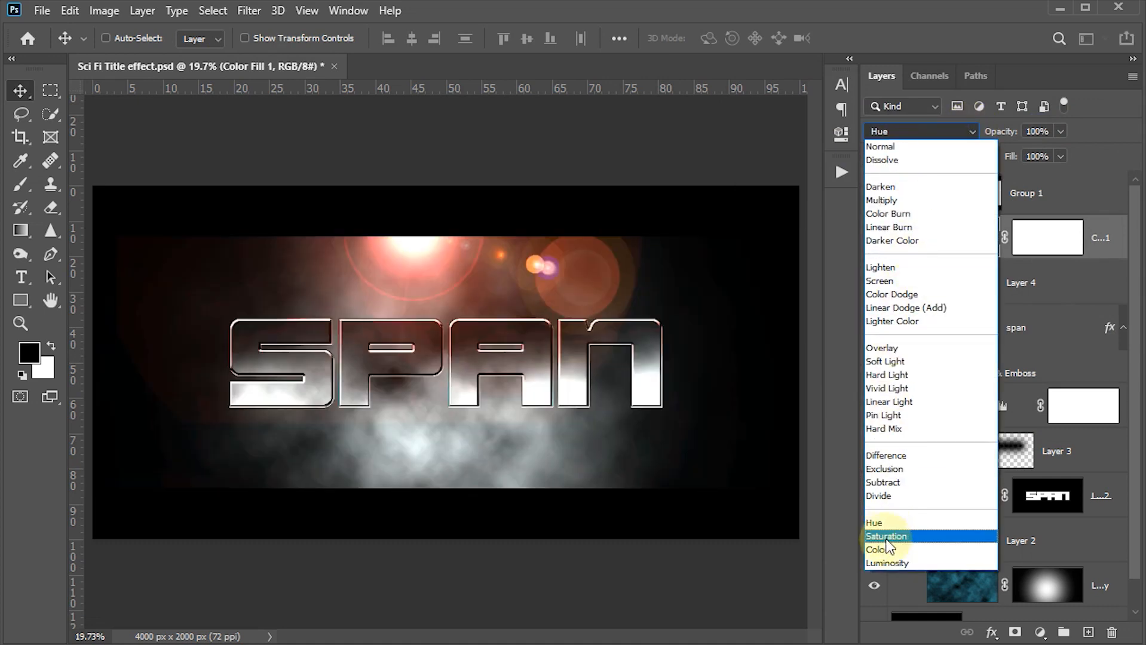
left_click(884, 550)
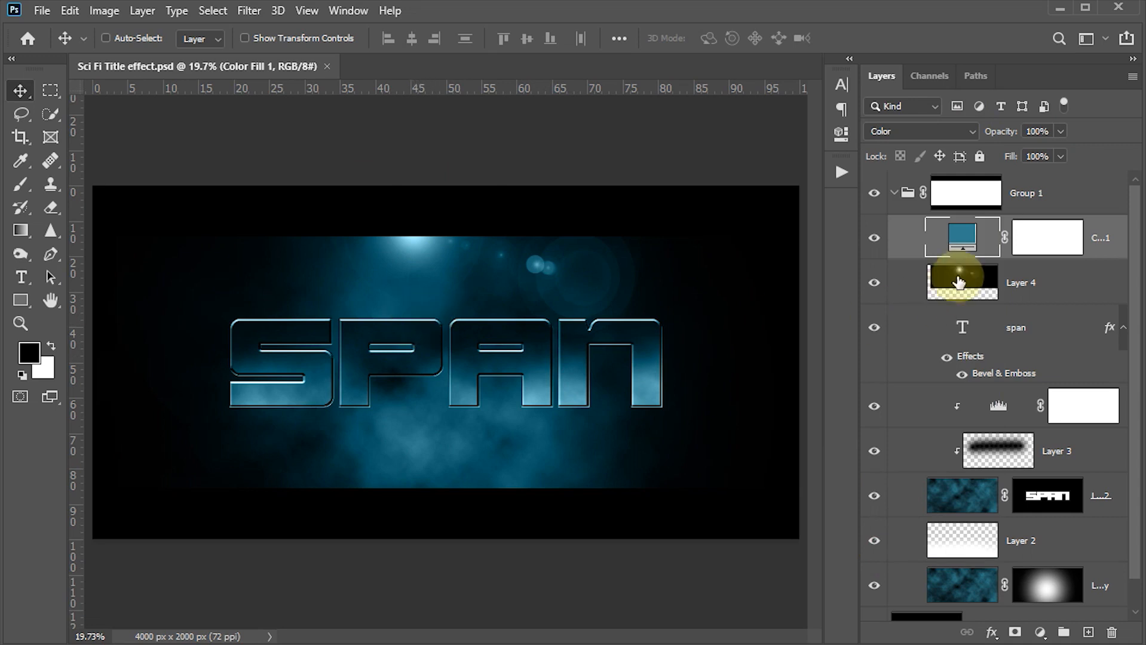
Stretch the lens flare on Layer 4 to 164% width without changing its height, centre its bright spot above the title and save
left_click(961, 278)
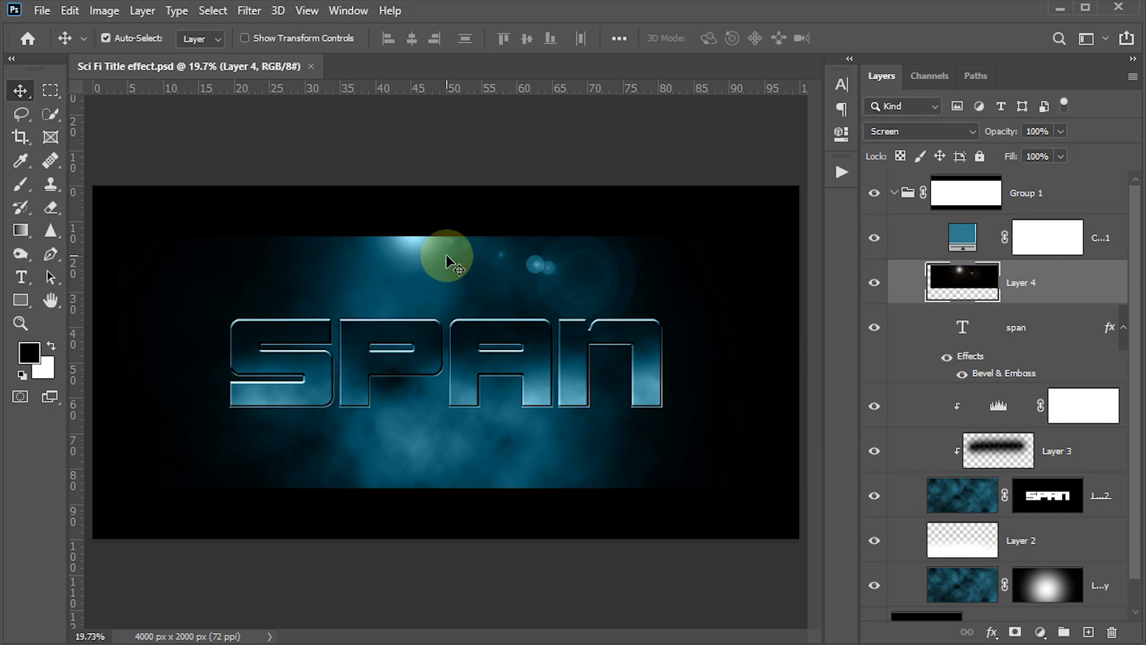
key("ctrl+t")
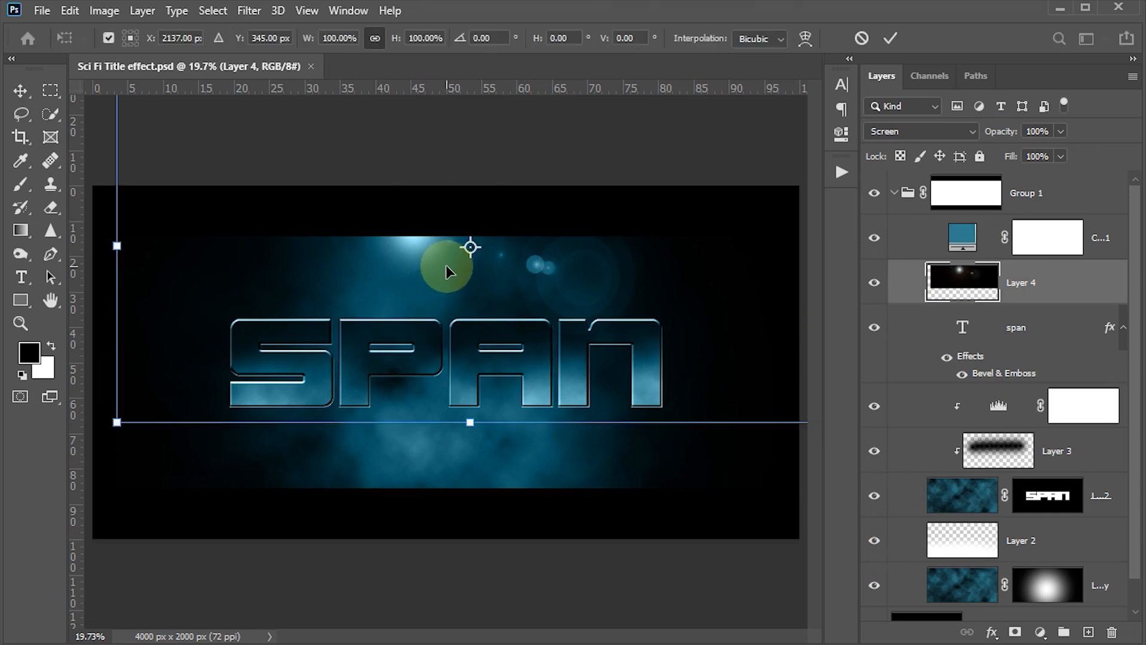
left_click(374, 40)
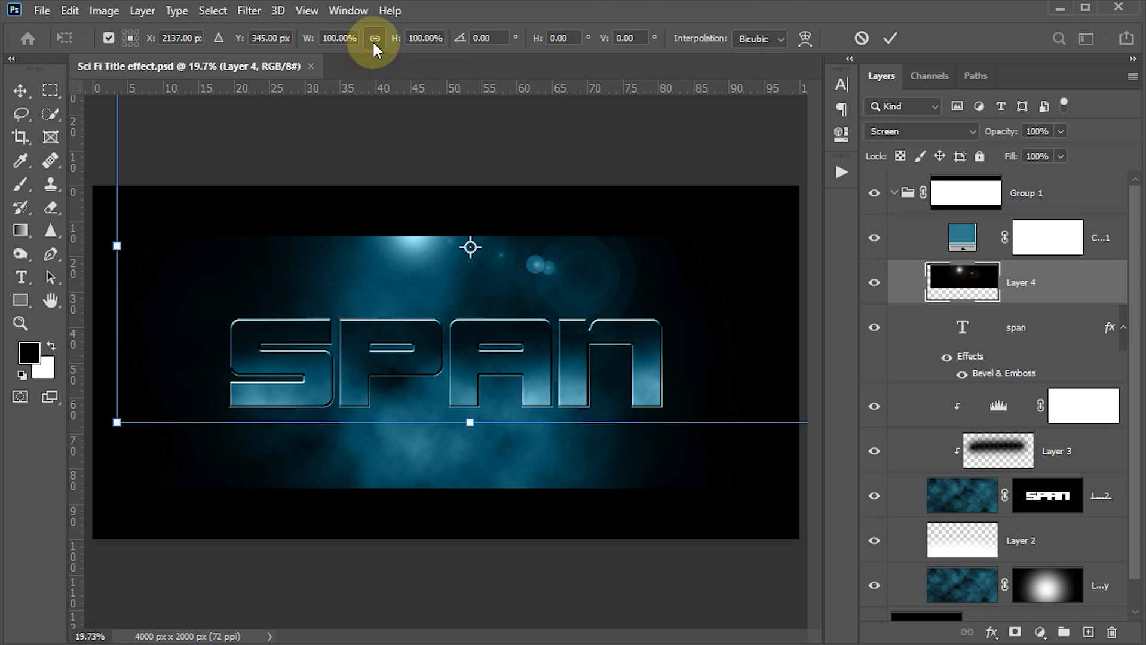
left_click_drag(306, 40, 363, 46)
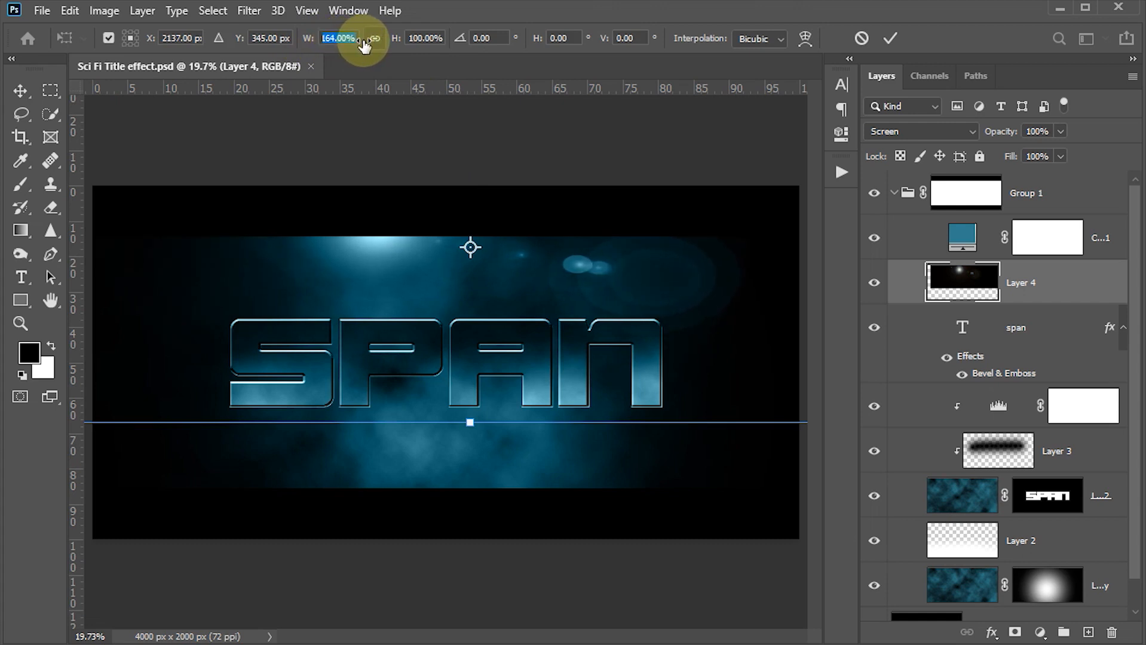
left_click(895, 39)
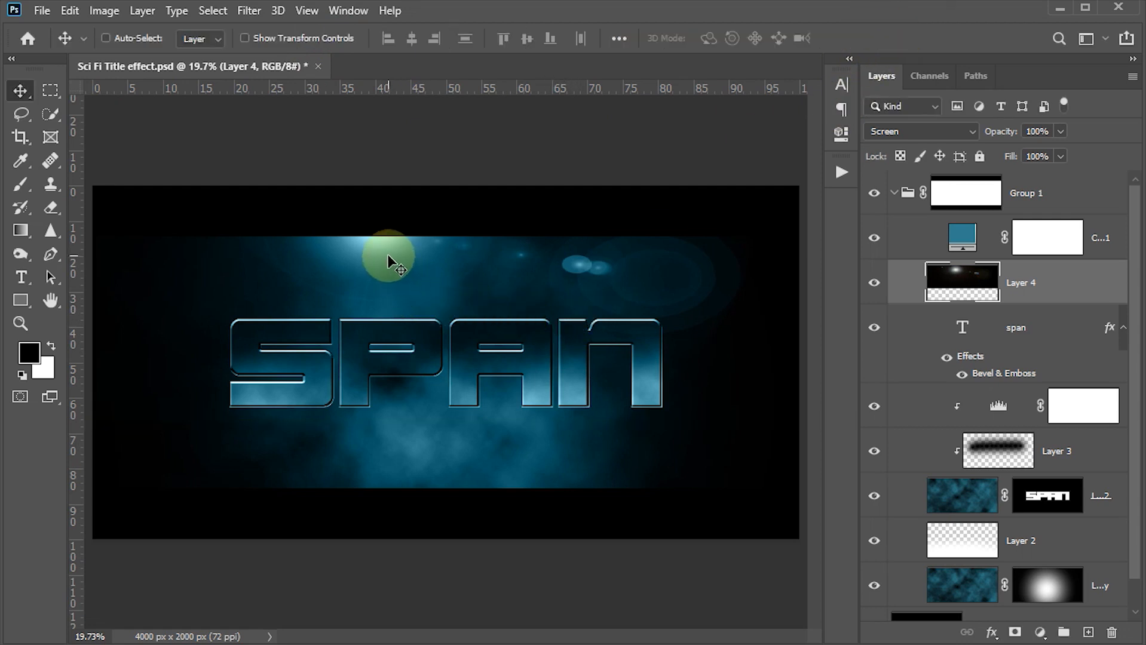
left_click_drag(386, 257, 451, 264)
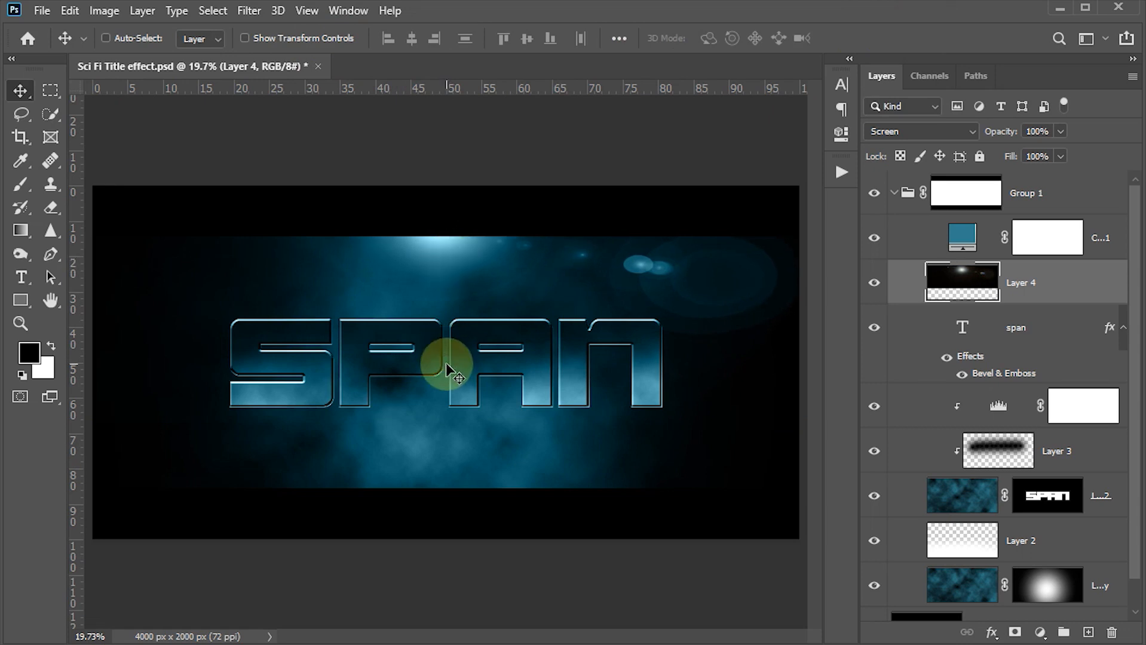
key("ctrl+s")
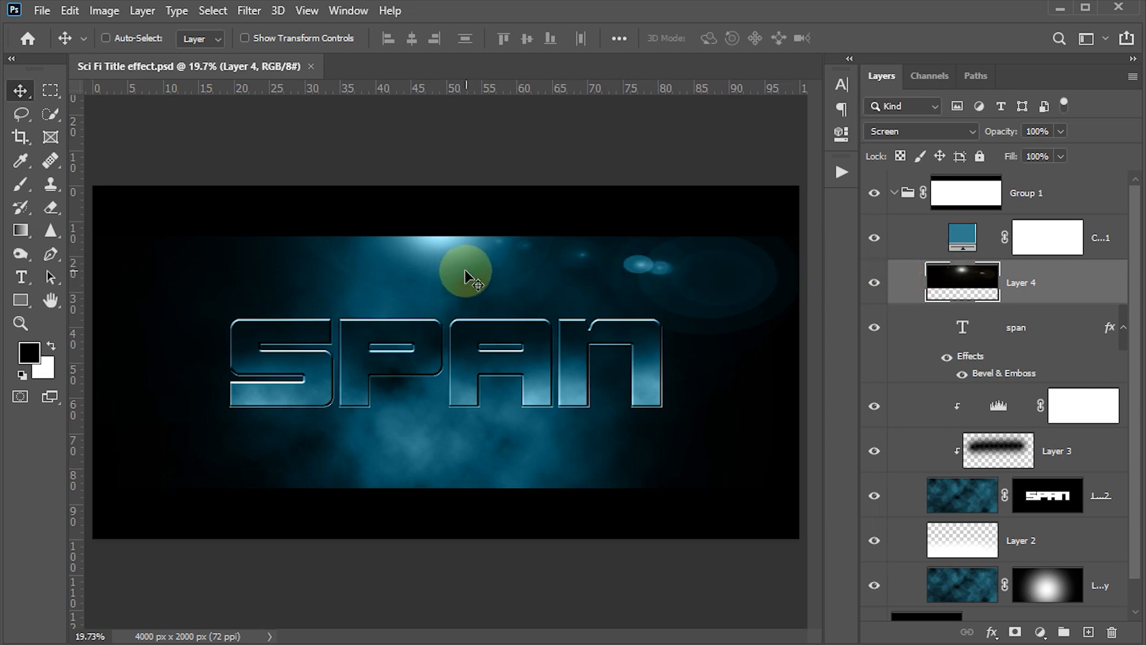
Dim the small flare spots above the letter N on Layer 4 with a black 1000 px brush at 40% opacity, then save
key("b")
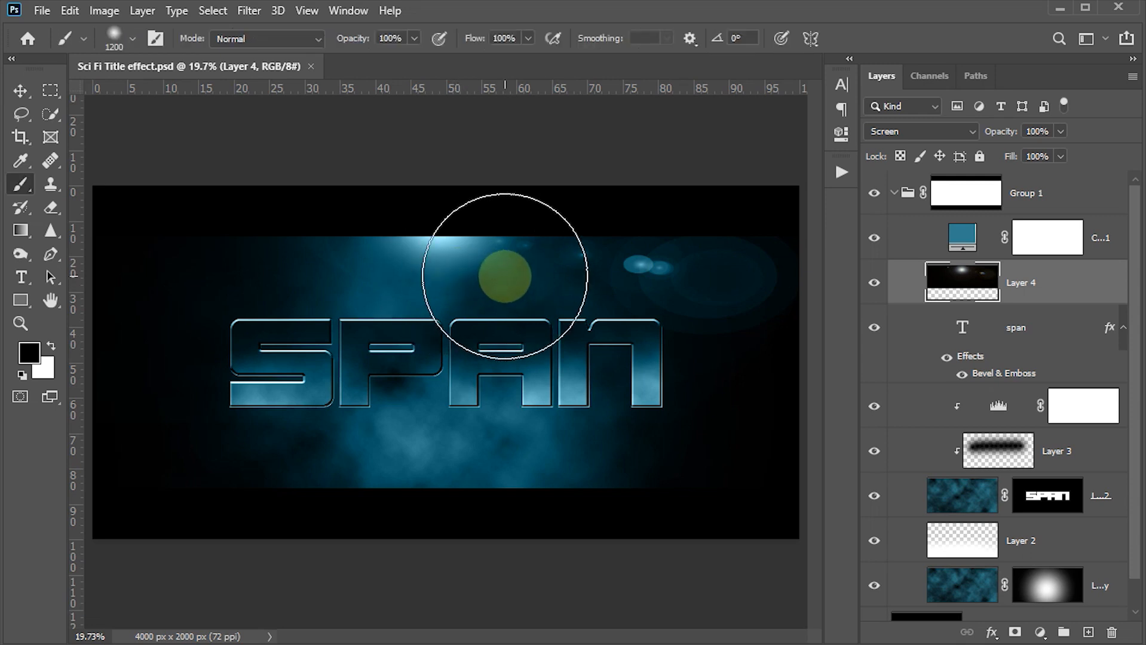
key("bracketleft")
key("bracketleft")
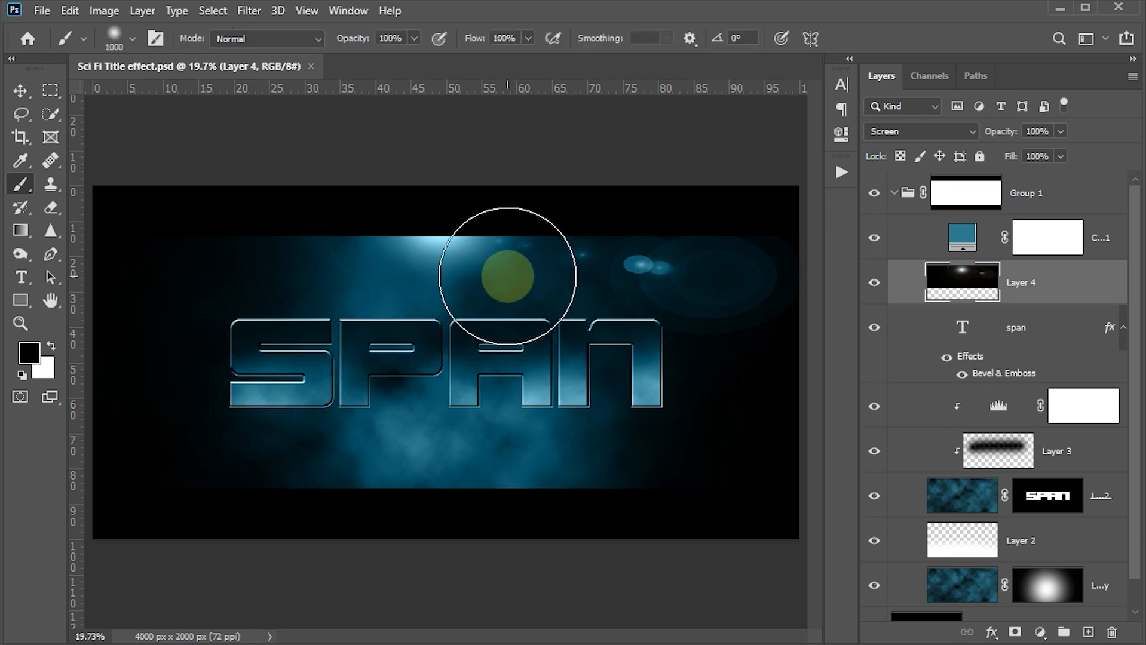
left_click(407, 38)
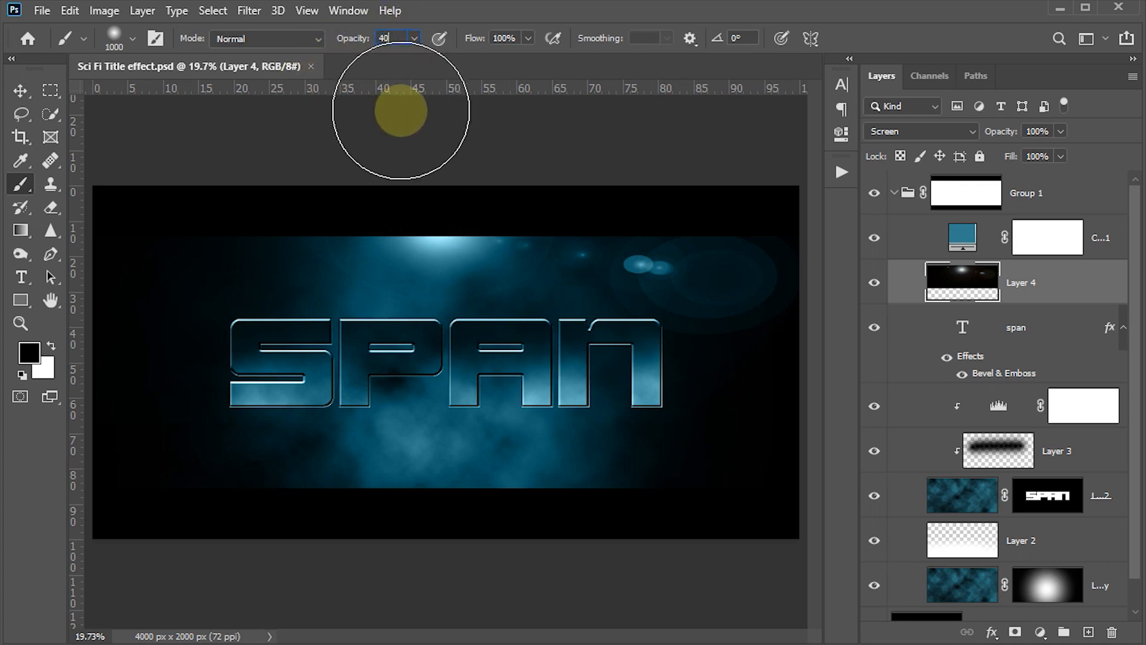
key("Return")
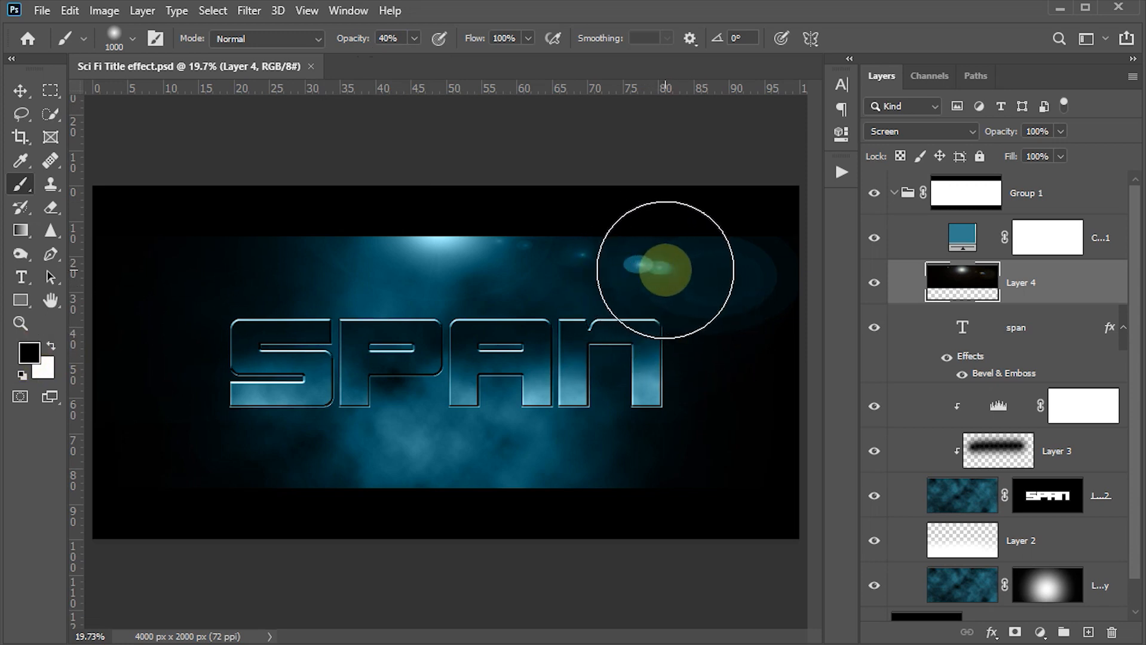
mouse_move(665, 269)
left_mouse_down()
mouse_move(650, 291)
mouse_move(625, 270)
left_mouse_up()
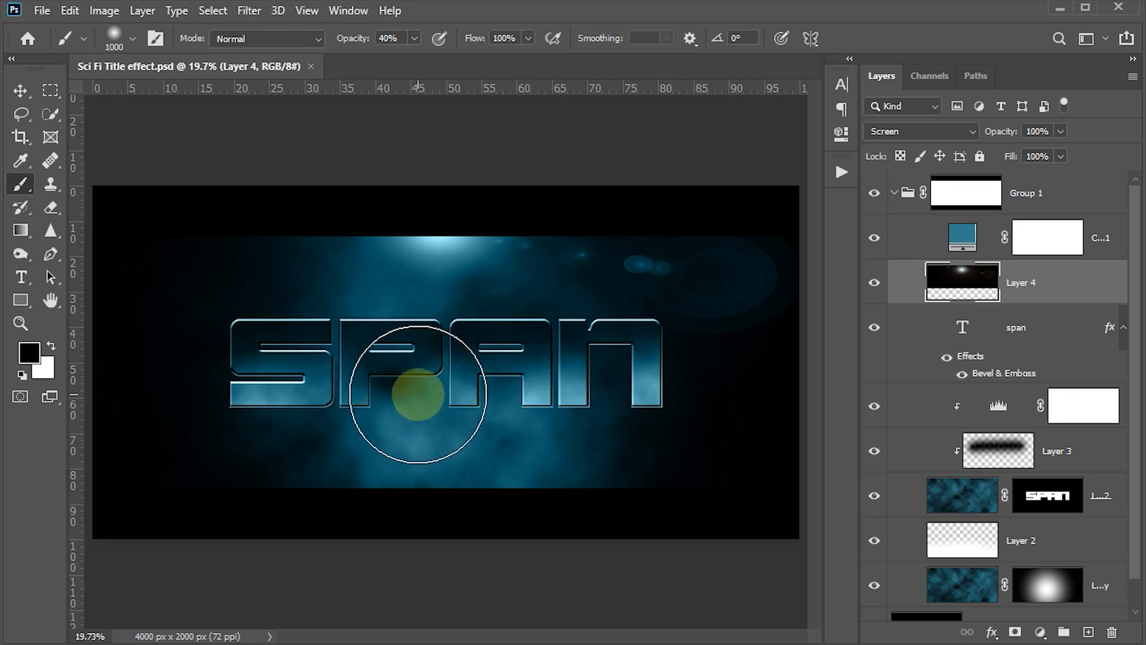
key("ctrl+s")
Hide the interface panels and zoom in to about 30% to examine the whole title image
key("v")
key("z")
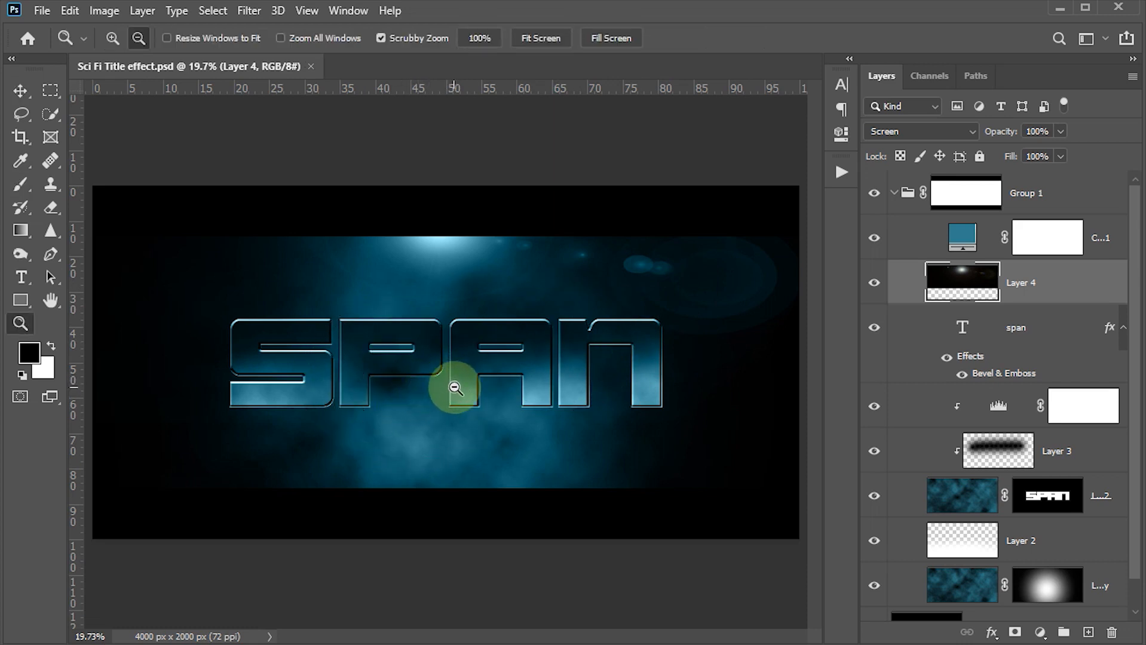
key("Tab")
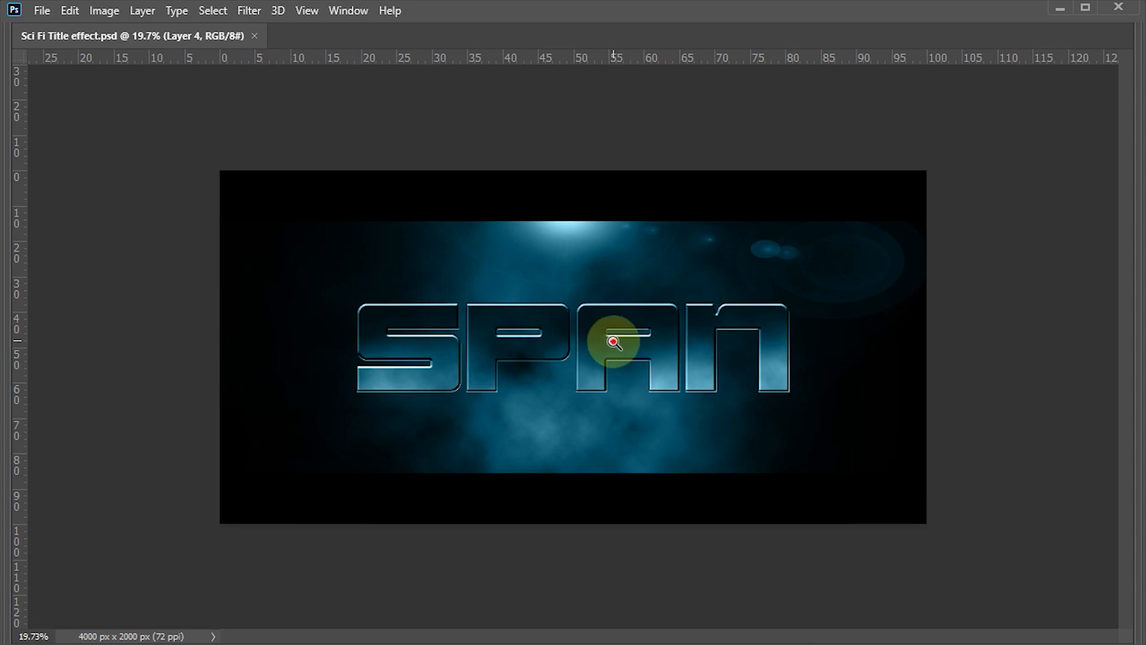
left_click_drag(609, 335, 650, 401)
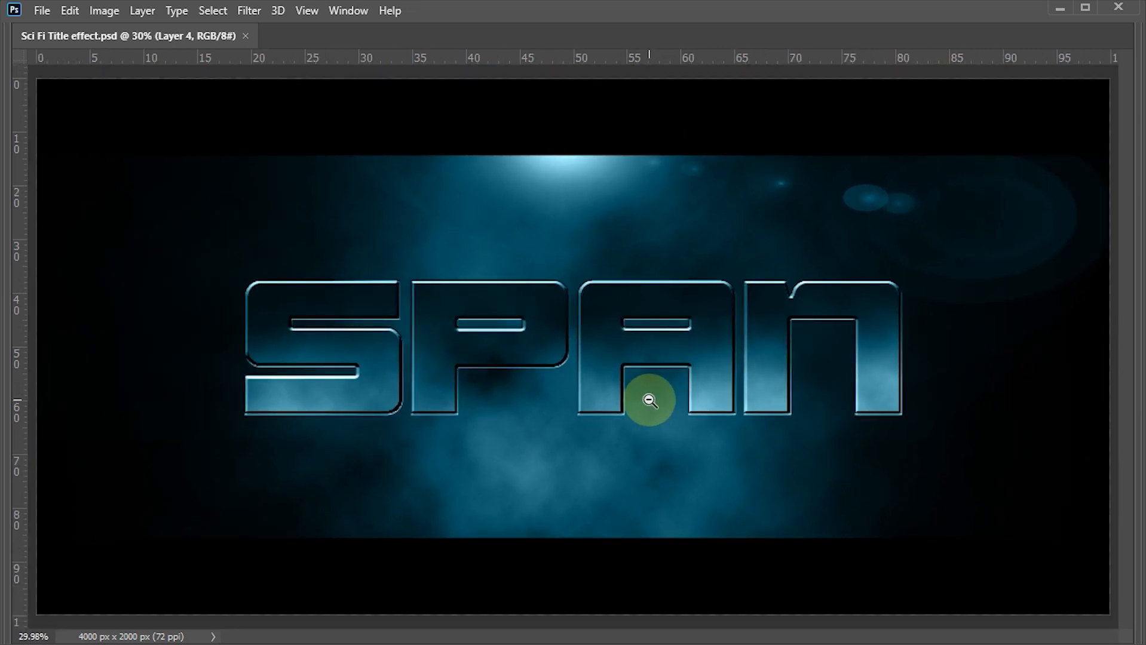